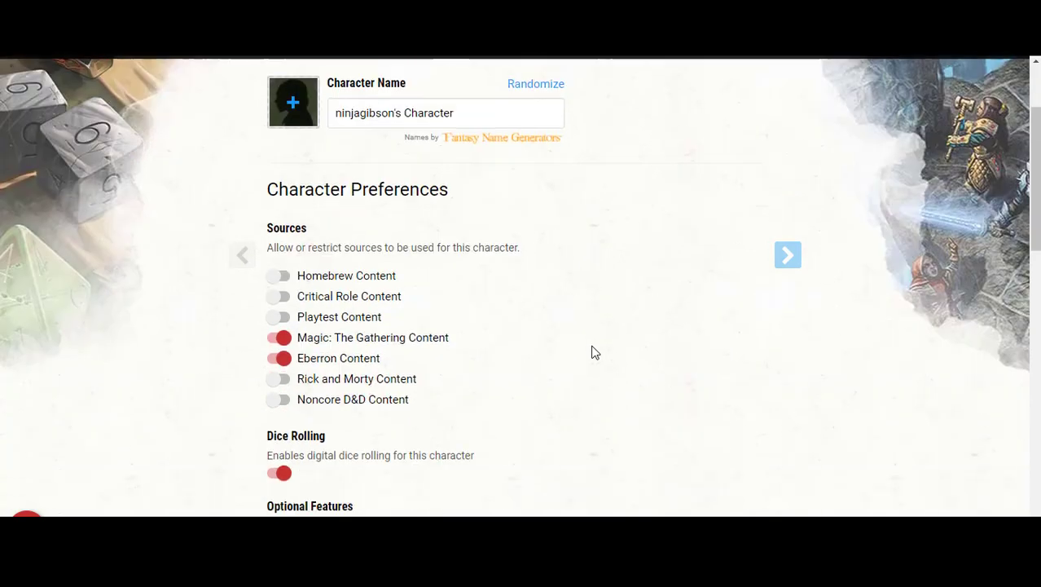
Step: Look through the character preference settings, from the content sources down to the character privacy option
scroll(592, 352, "down", 4)
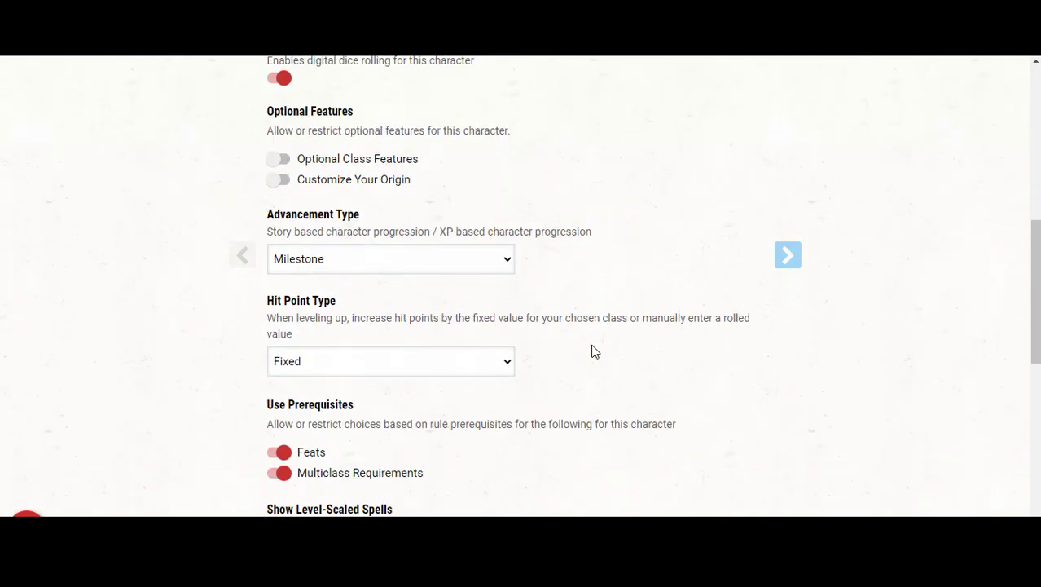
scroll(593, 352, "down", 4)
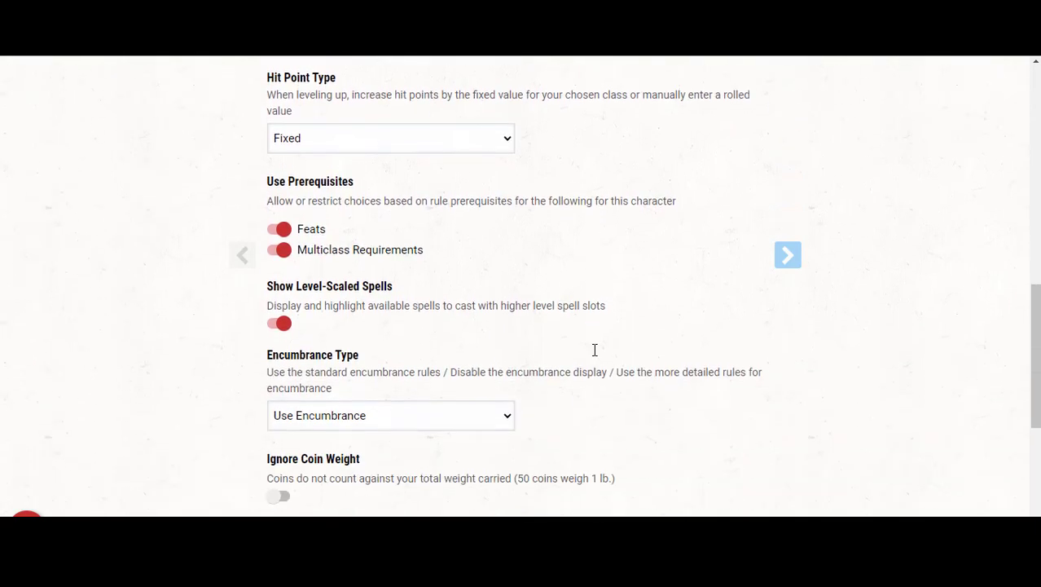
scroll(594, 353, "down", 2)
scroll(594, 354, "up", 5)
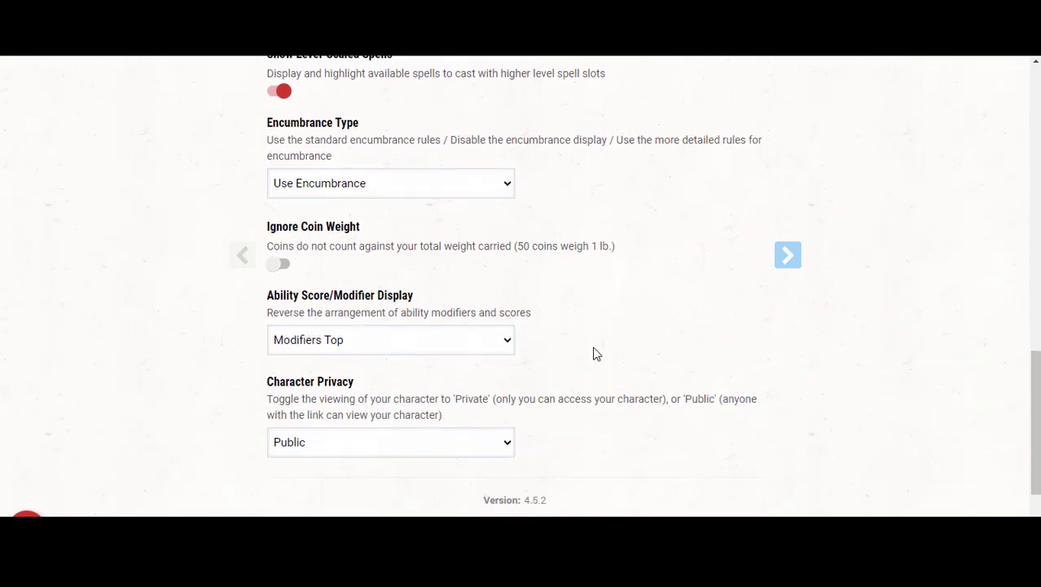
scroll(594, 354, "up", 7)
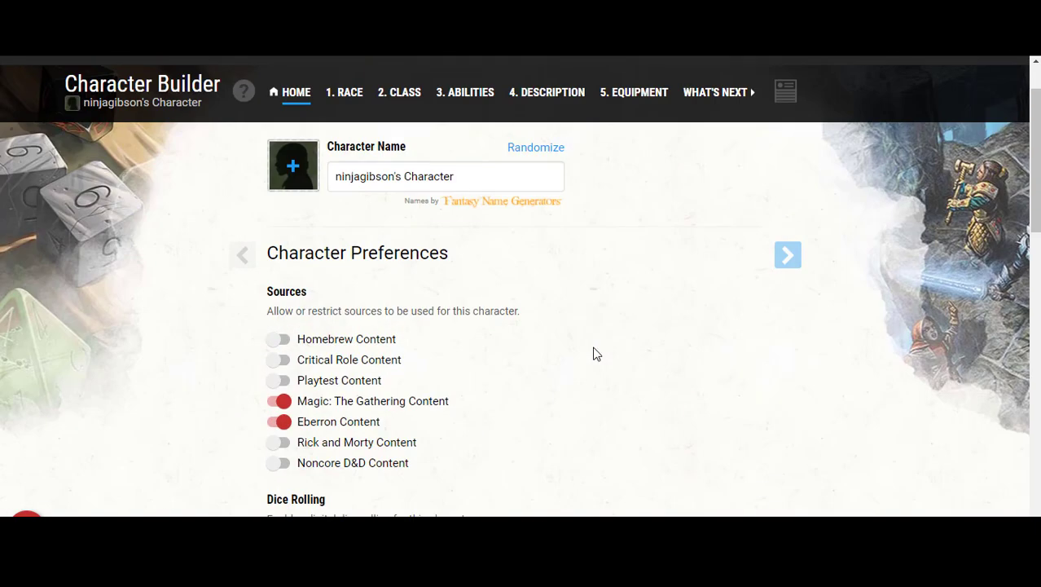
scroll(407, 221, "up", 1)
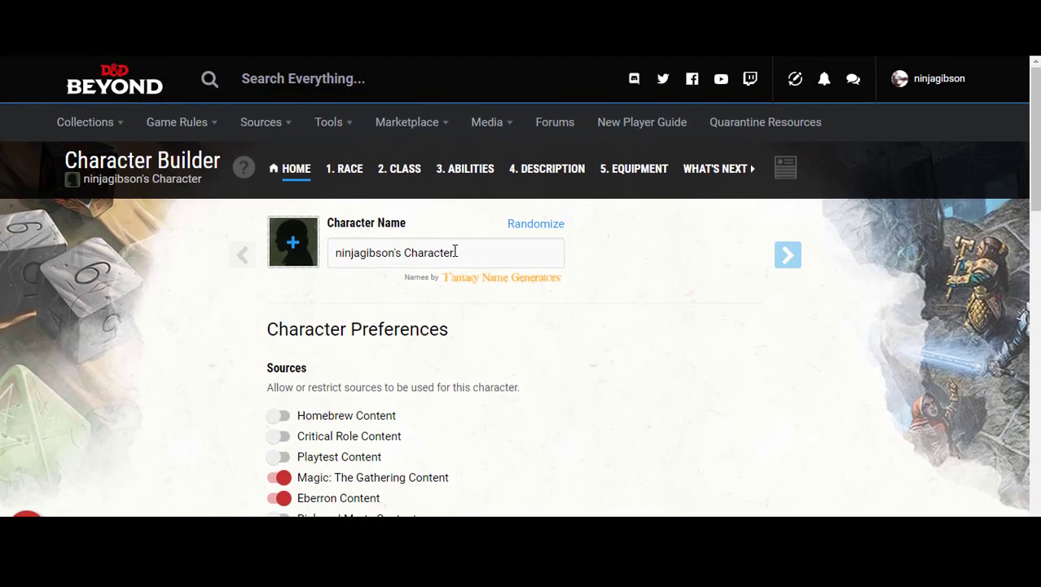
Step: Replace the default character name with "Arnold Strongarm"
triple_click(455, 251)
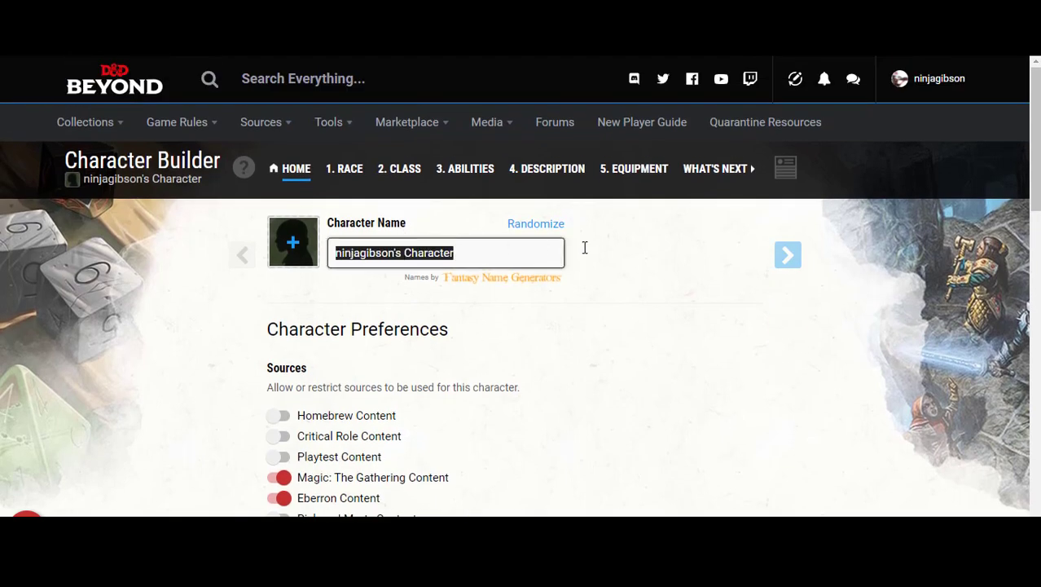
key("BackSpace")
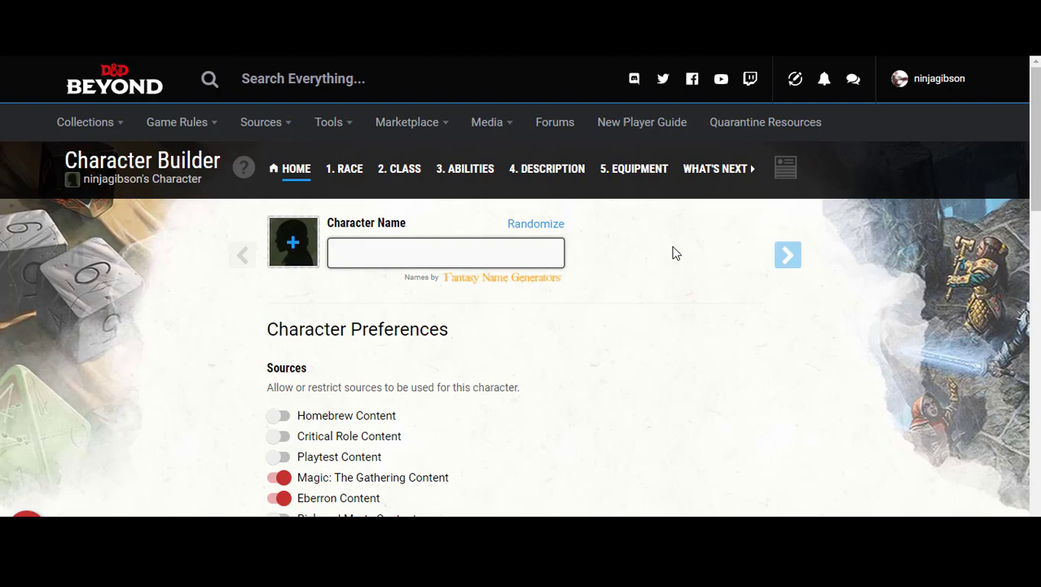
type("Arnold Strongarm")
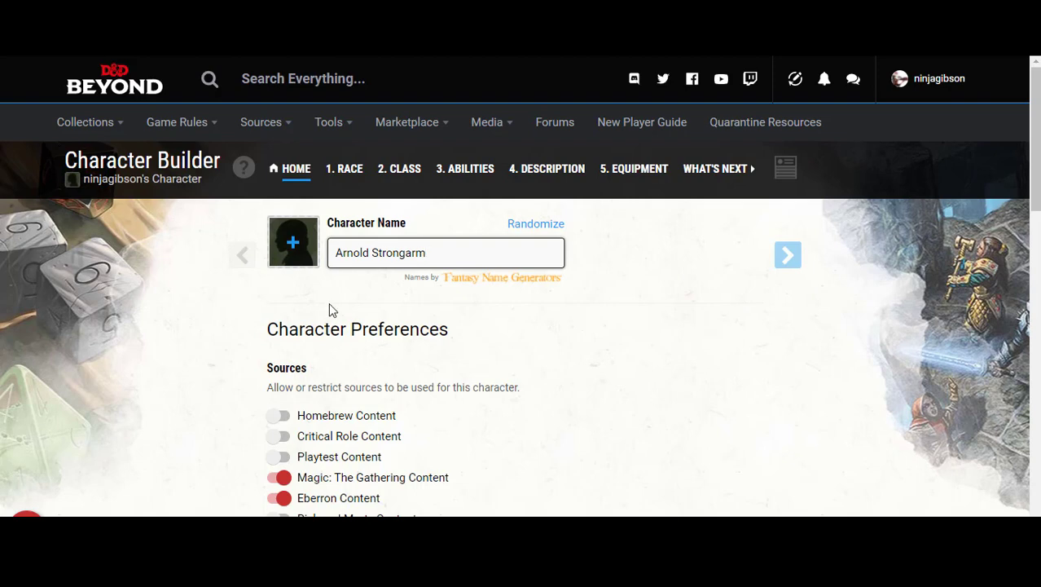
Step: Browse the portrait gallery and apply the golden dragon-like portrait, second in the first row, to the character
left_click(307, 264)
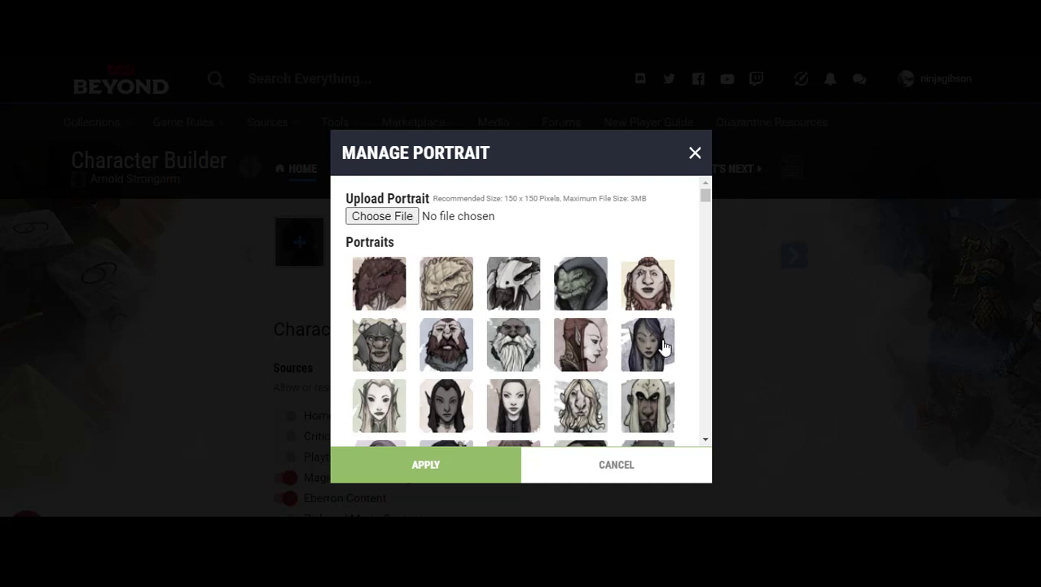
scroll(664, 346, "down", 1)
scroll(664, 347, "down", 3)
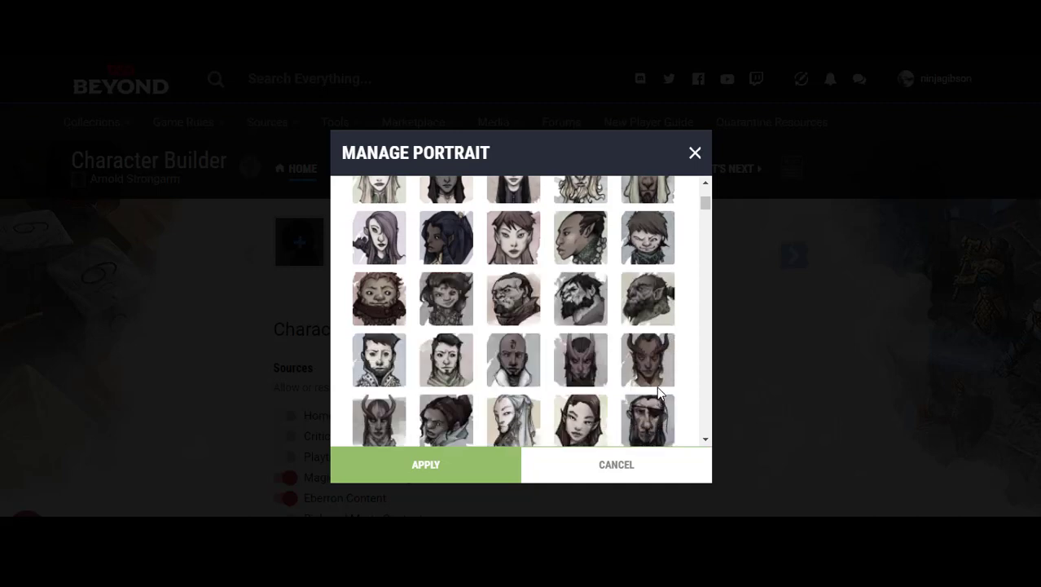
scroll(657, 390, "down", 4)
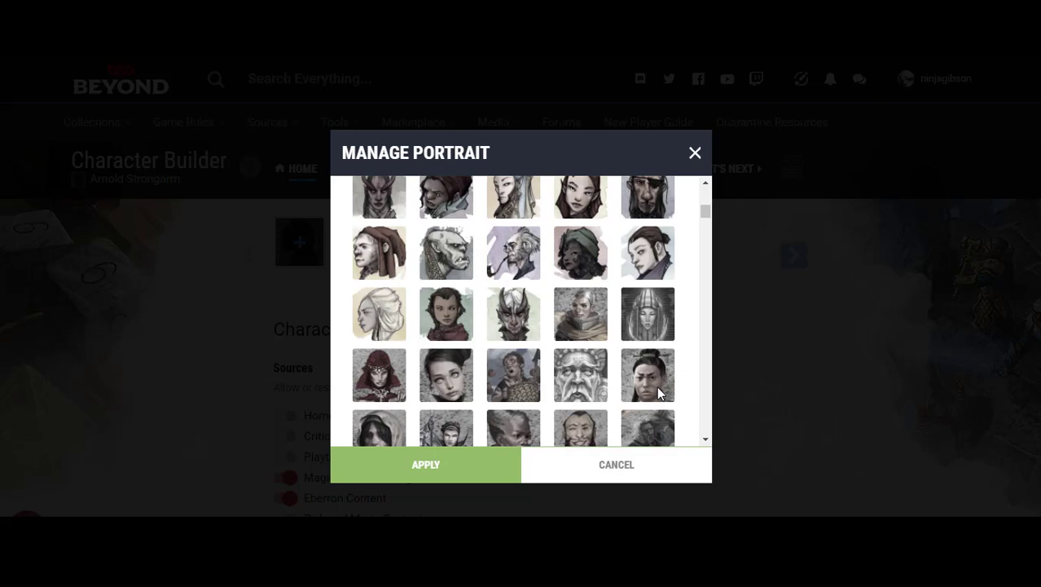
scroll(658, 393, "up", 7)
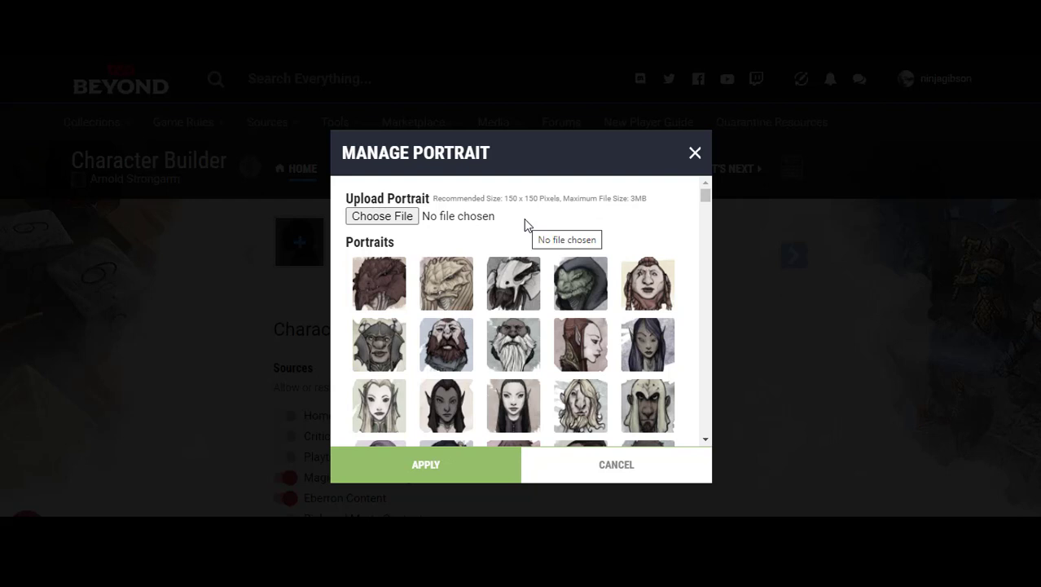
left_click(447, 283)
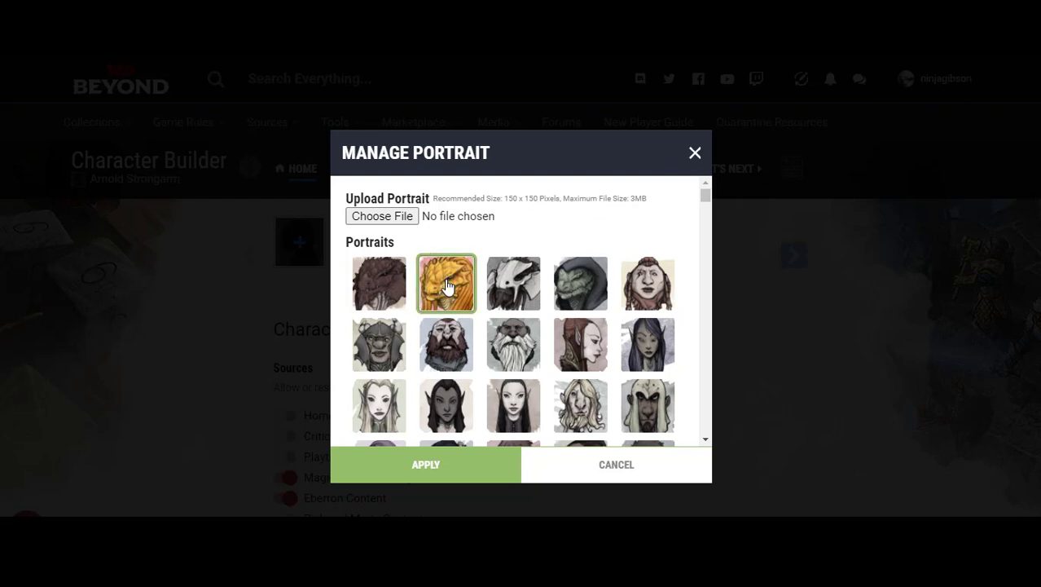
left_click(451, 470)
Step: Enable Homebrew Content and Playtest Content as allowed sources for the character
scroll(525, 325, "down", 1)
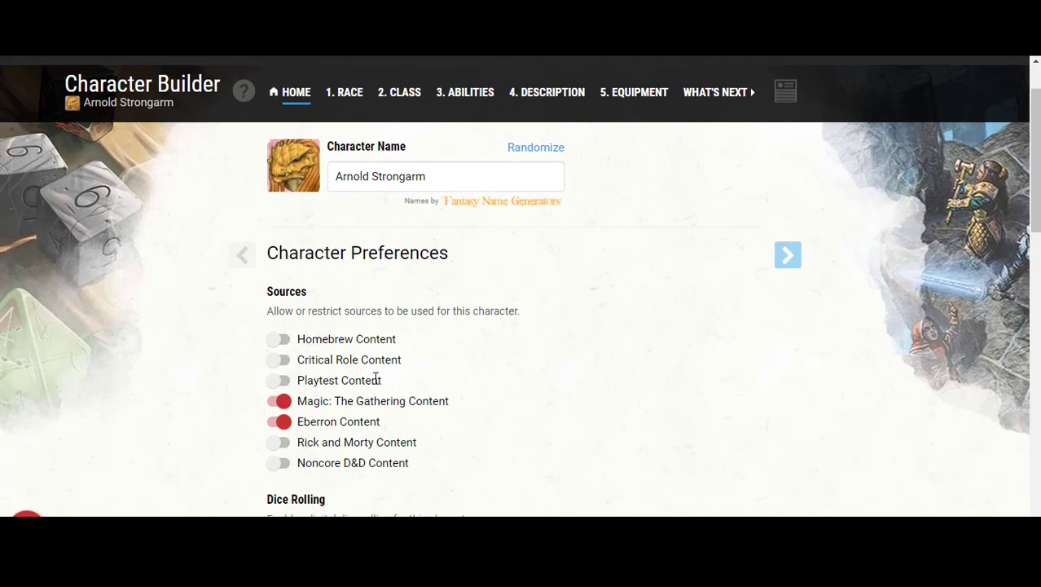
scroll(355, 337, "down", 1)
scroll(354, 335, "down", 1)
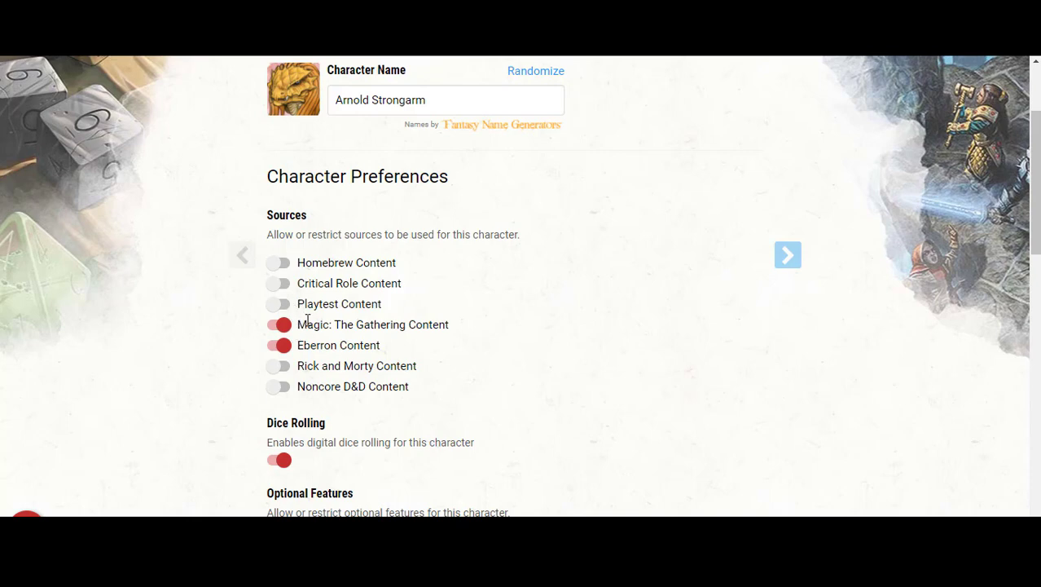
left_click(283, 265)
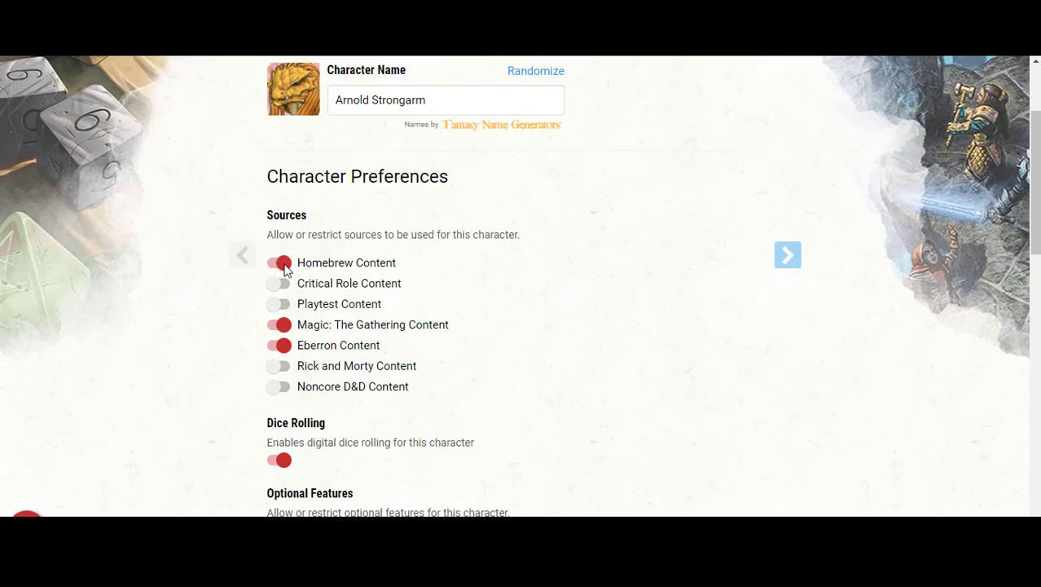
left_click(280, 305)
Step: Enable the optional features Optional Class Features and Customize Your Origin
scroll(400, 319, "down", 2)
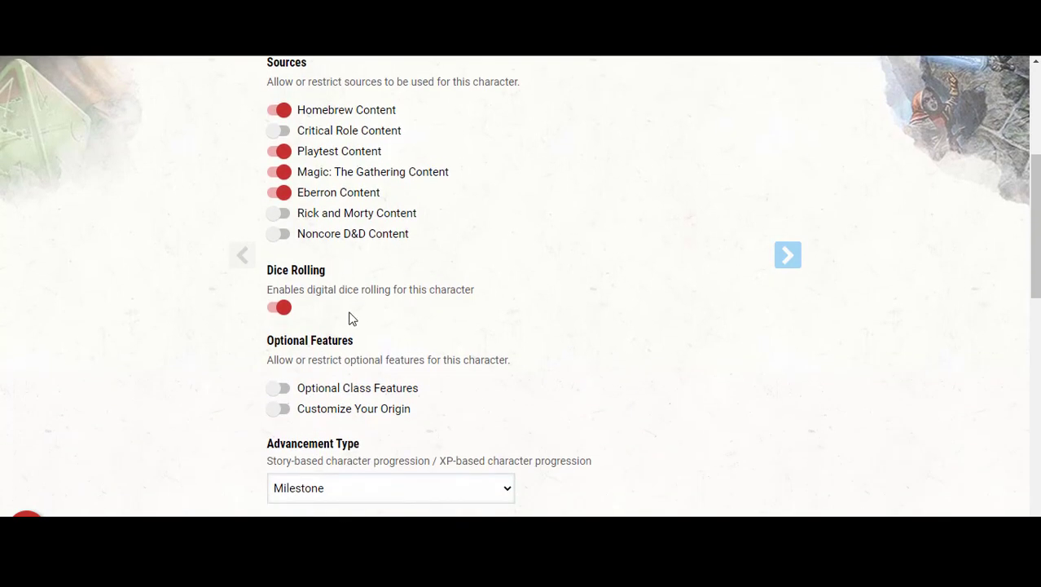
scroll(348, 318, "down", 1)
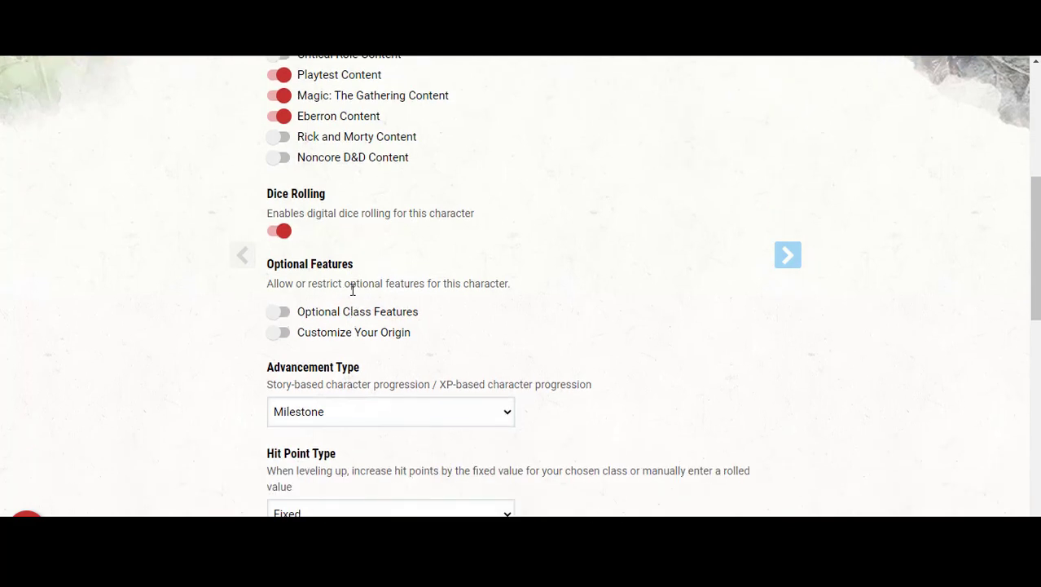
left_click(278, 315)
left_click(280, 333)
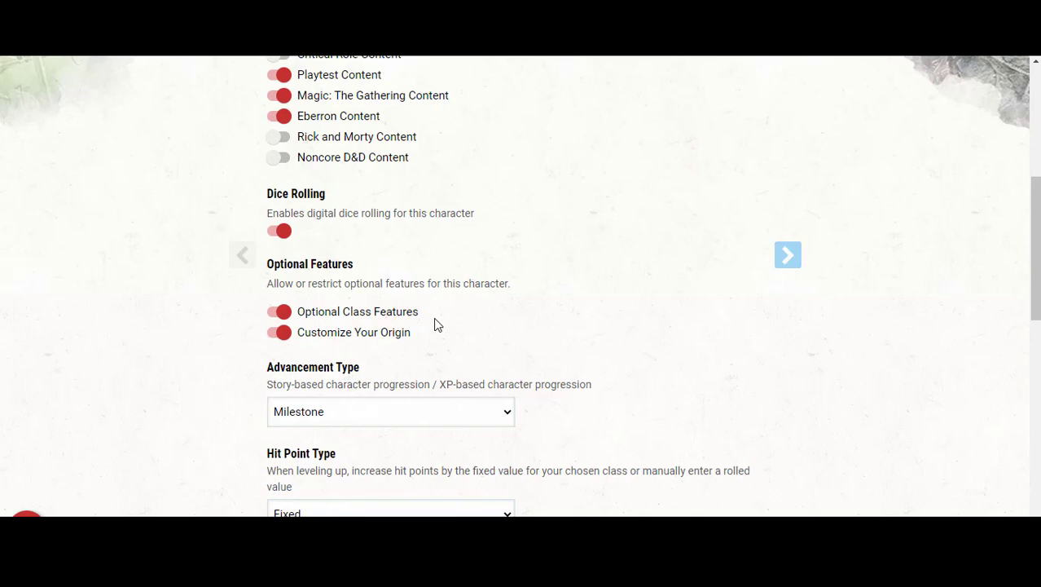
Step: Check the available choices for Advancement Type and Hit Point Type without changing either setting
scroll(435, 319, "down", 2)
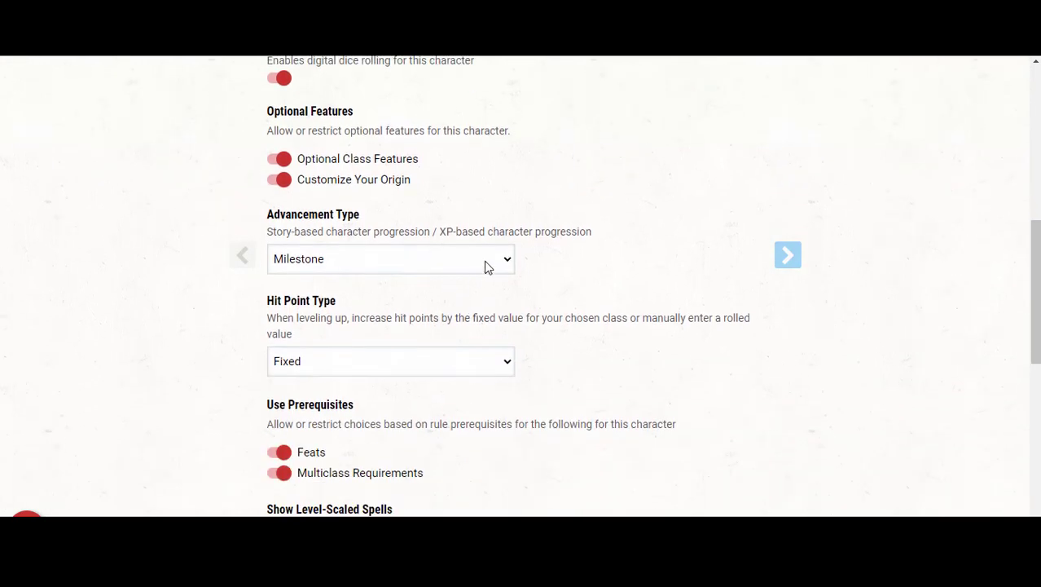
left_click(484, 260)
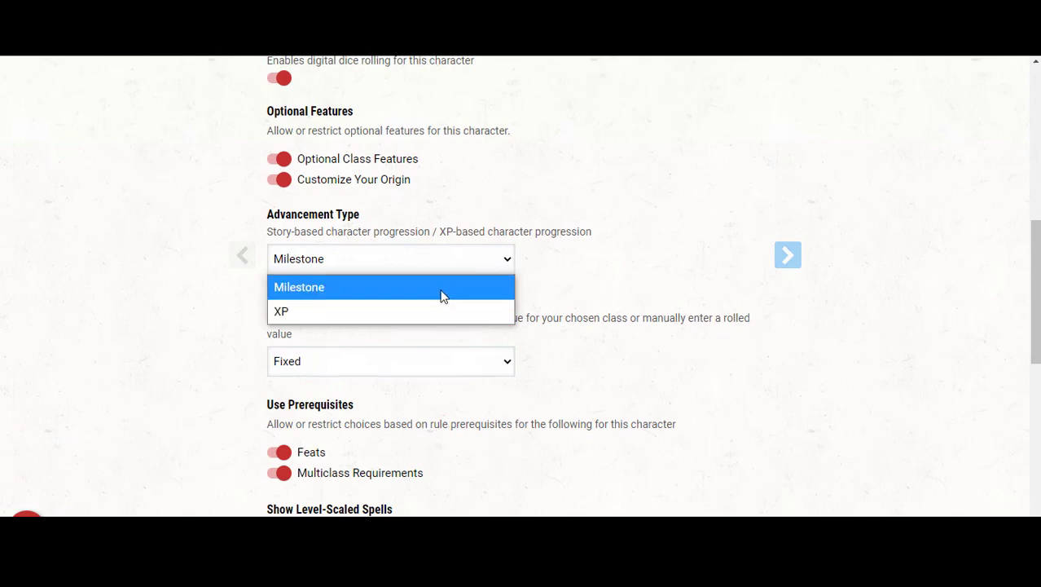
left_click(582, 275)
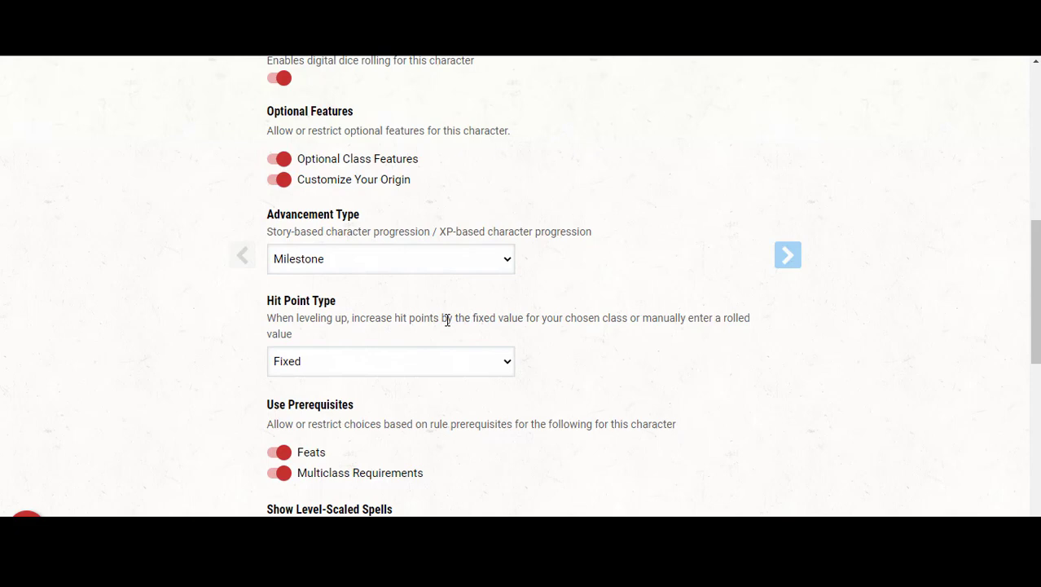
scroll(448, 317, "down", 1)
left_click(428, 283)
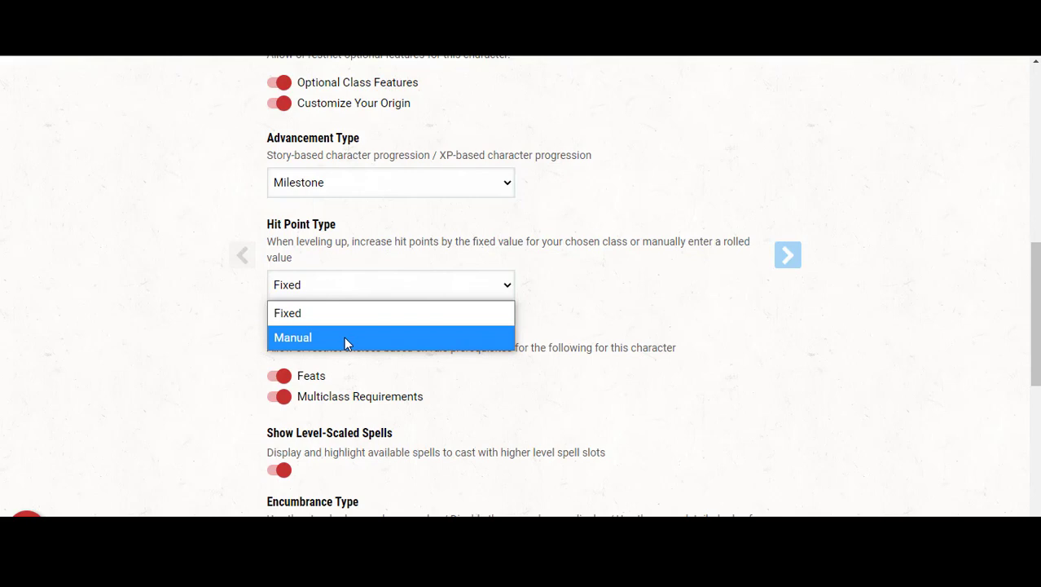
left_click(541, 278)
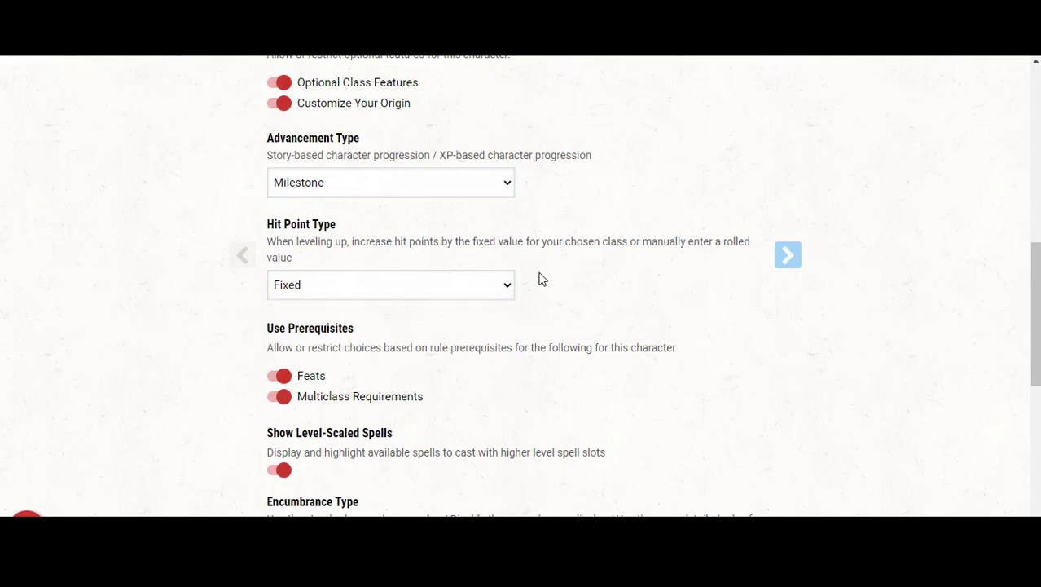
Step: Review the Use Prerequisites and Show Level-Scaled Spells settings and the available Encumbrance Type choices without changing them
scroll(541, 278, "down", 2)
scroll(540, 277, "up", 1)
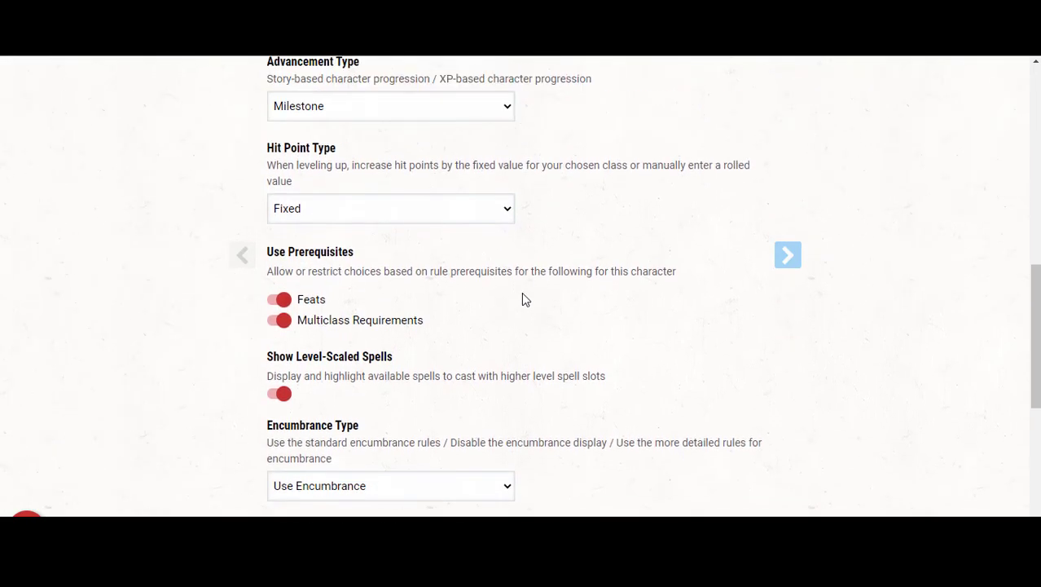
scroll(504, 303, "down", 1)
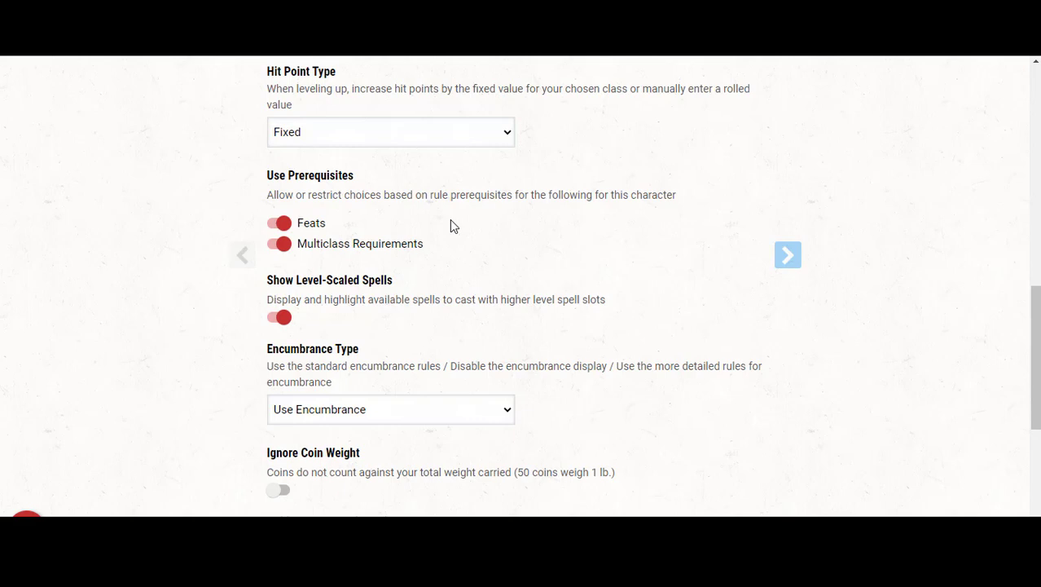
scroll(453, 226, "up", 1)
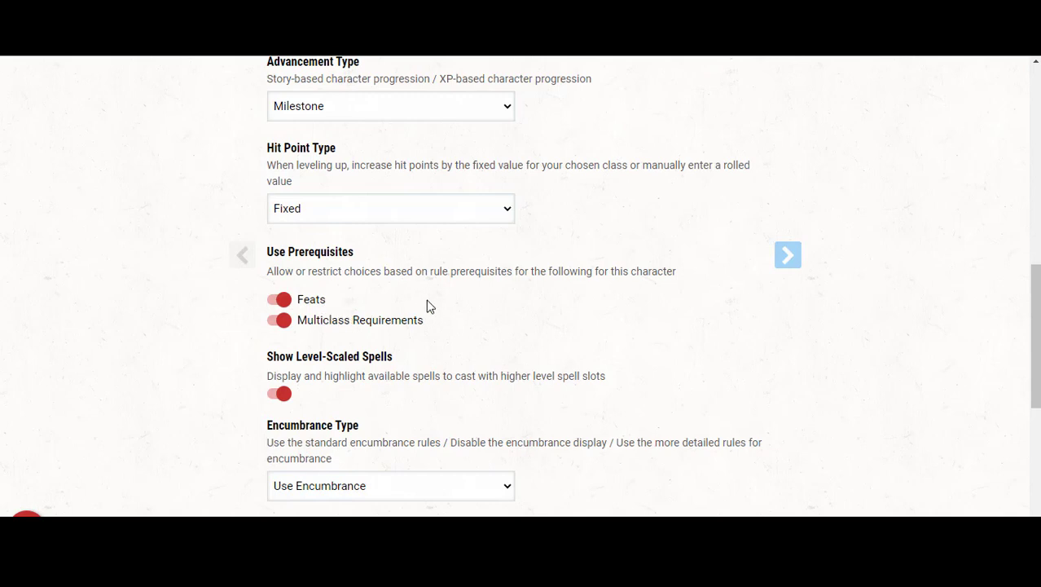
scroll(433, 295, "down", 1)
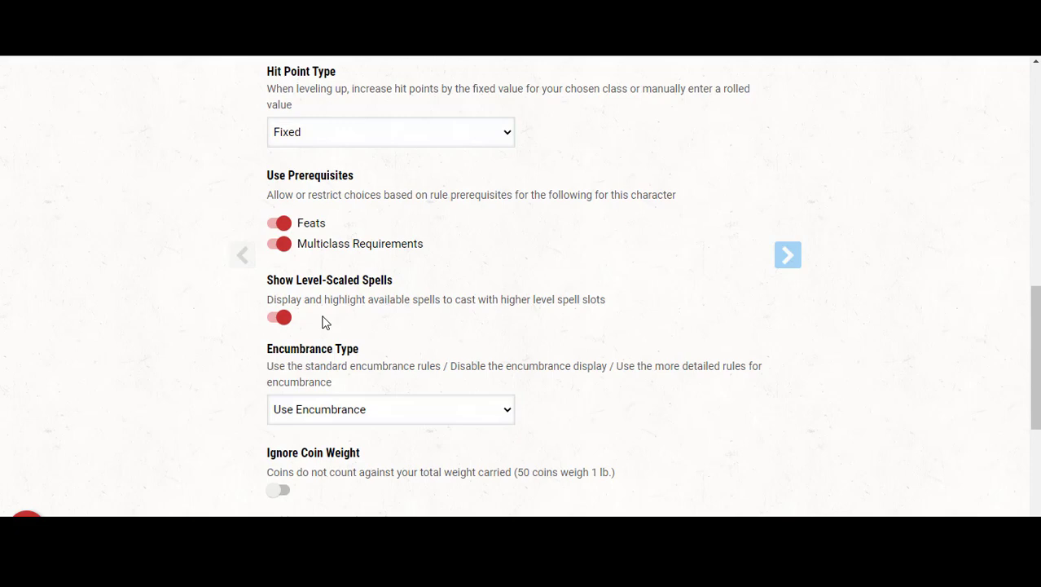
scroll(379, 270, "down", 2)
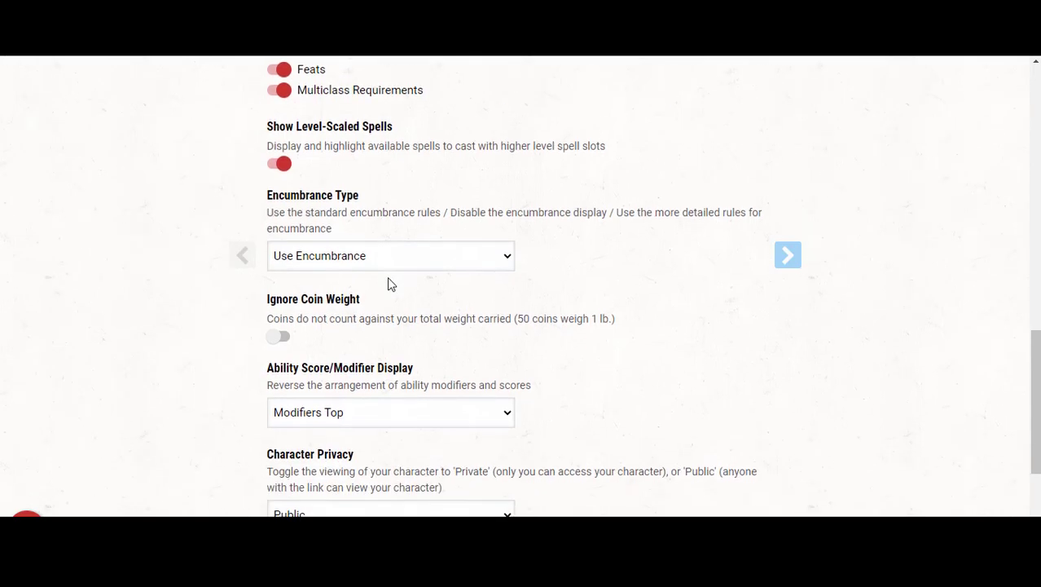
scroll(387, 277, "down", 1)
left_click(400, 181)
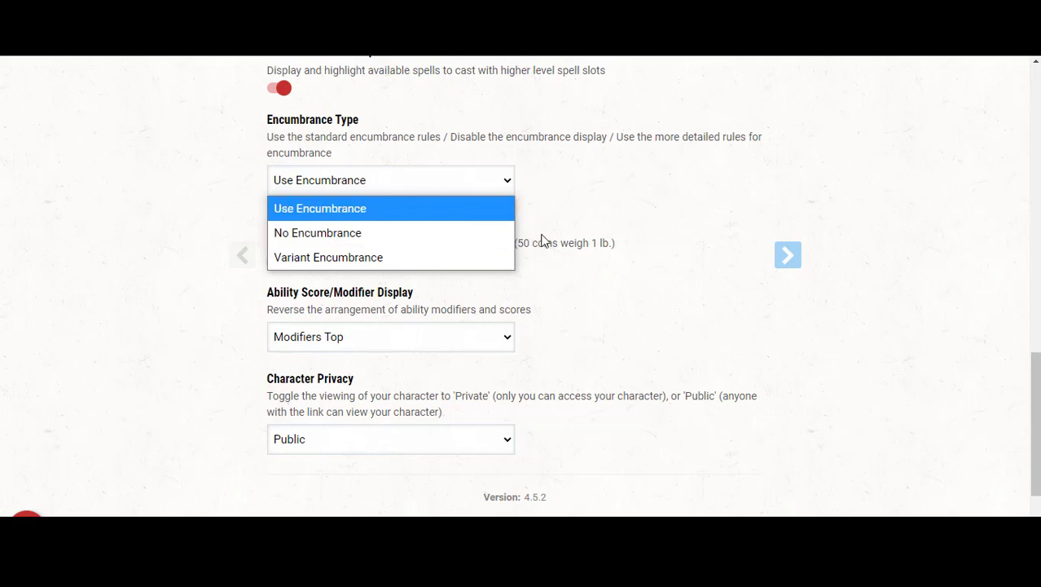
left_click(568, 215)
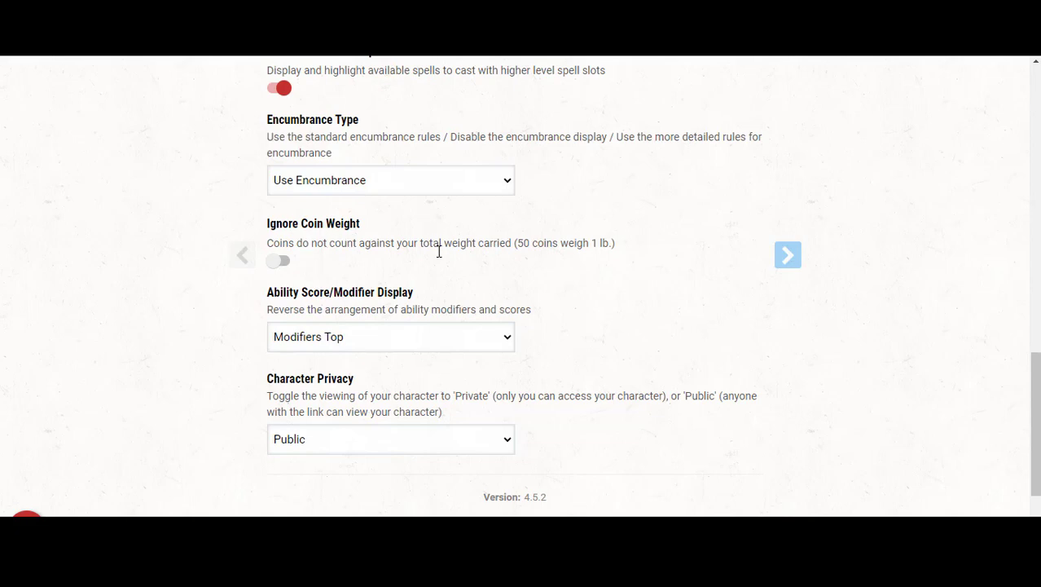
Step: Set the Ability Score/Modifier Display to Scores Top
scroll(409, 272, "down", 1)
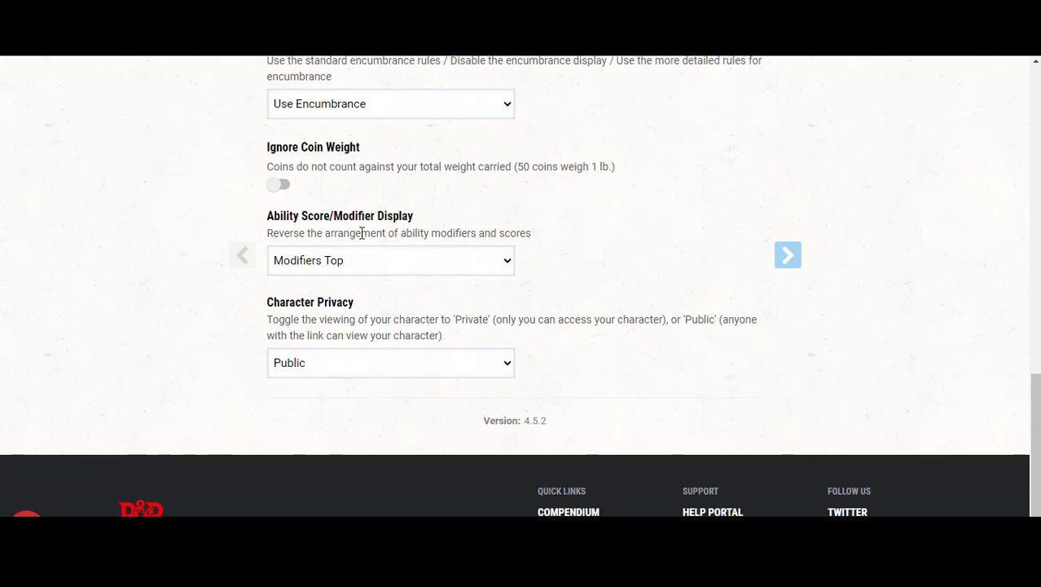
left_click(397, 264)
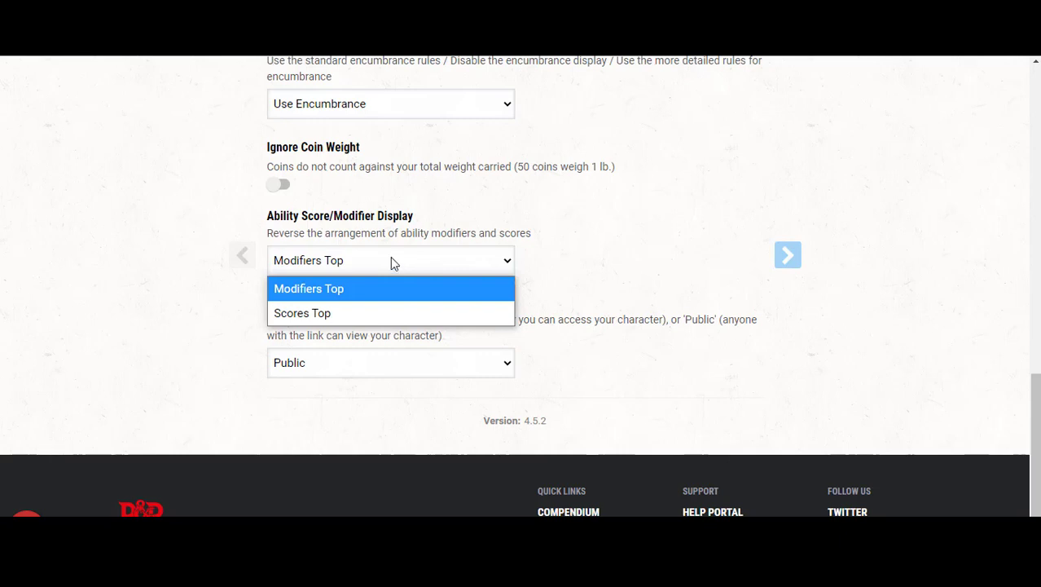
left_click(349, 310)
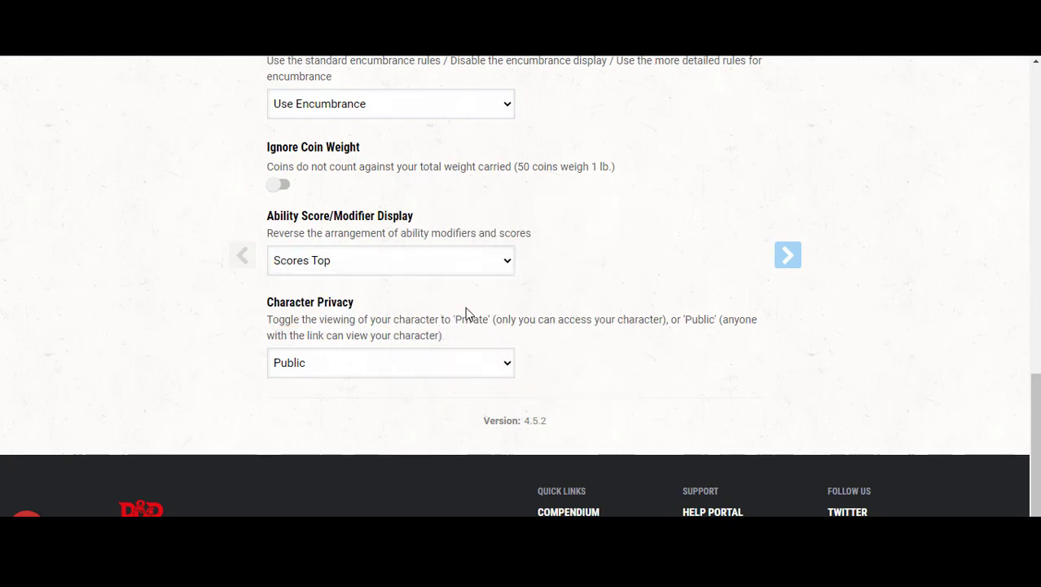
Step: Check the available Character Privacy choices and leave the setting at Public
left_click(508, 361)
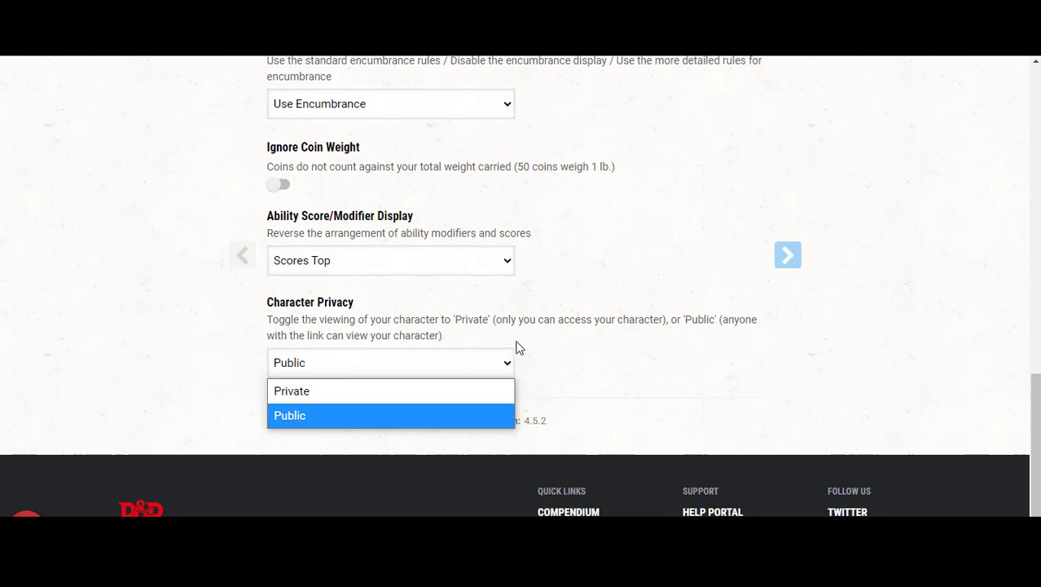
left_click(529, 335)
scroll(618, 342, "down", 1)
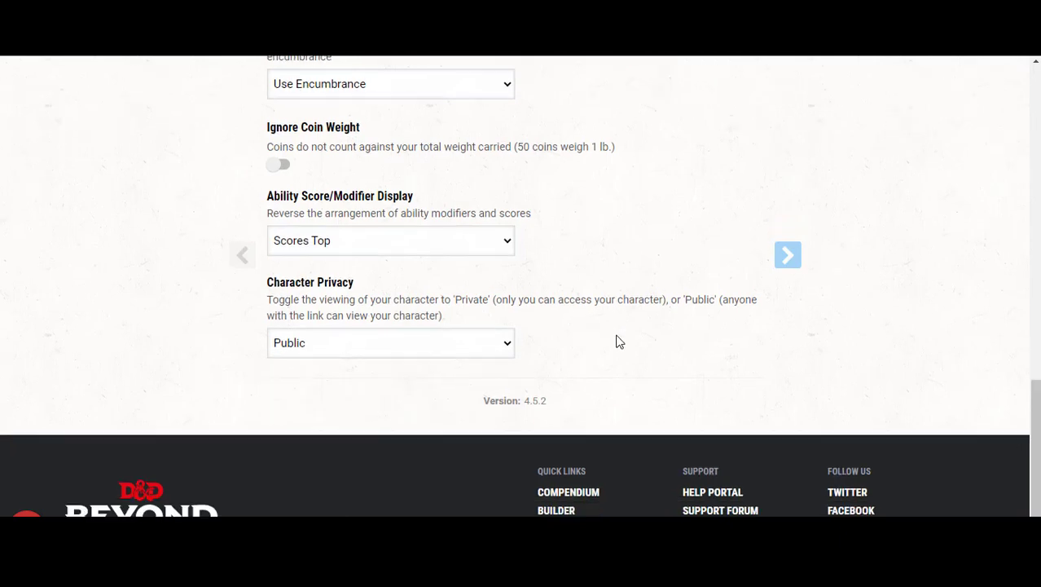
scroll(654, 309, "up", 1)
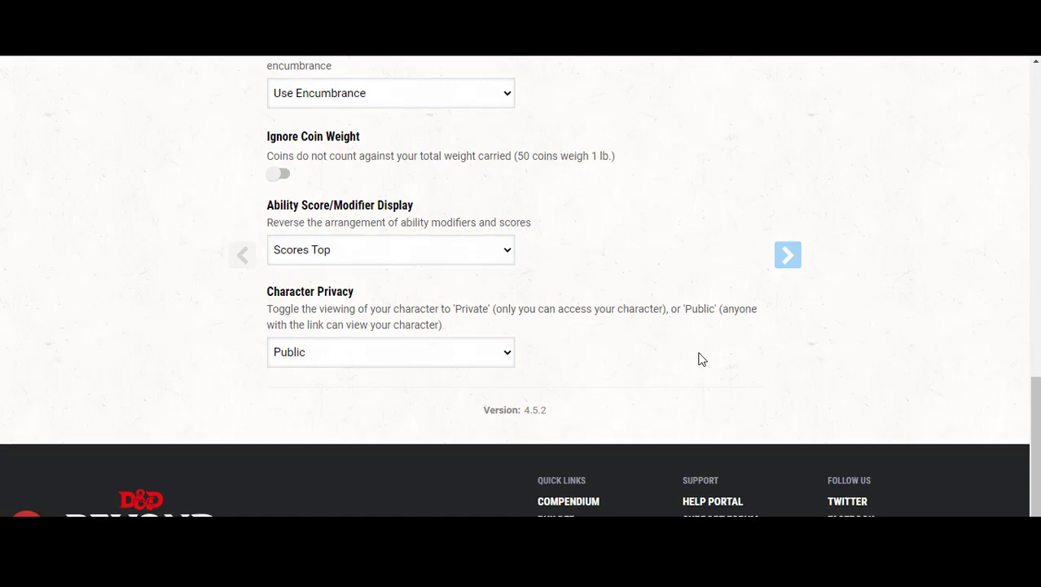
Step: Go to the race selection stage and check the available race source filters, keeping all sources included
scroll(490, 198, "up", 3)
scroll(616, 283, "up", 5)
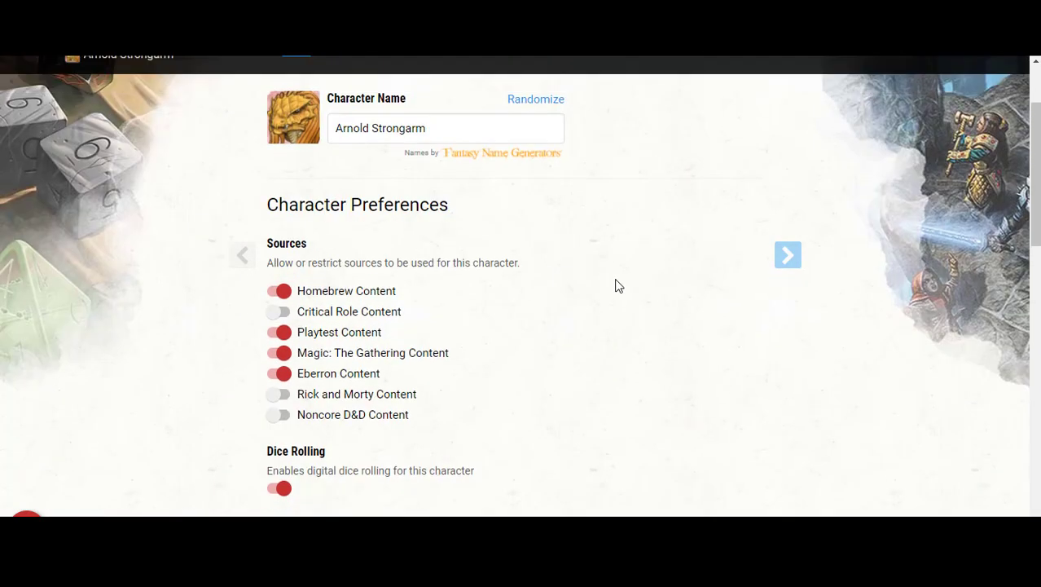
scroll(616, 284, "up", 2)
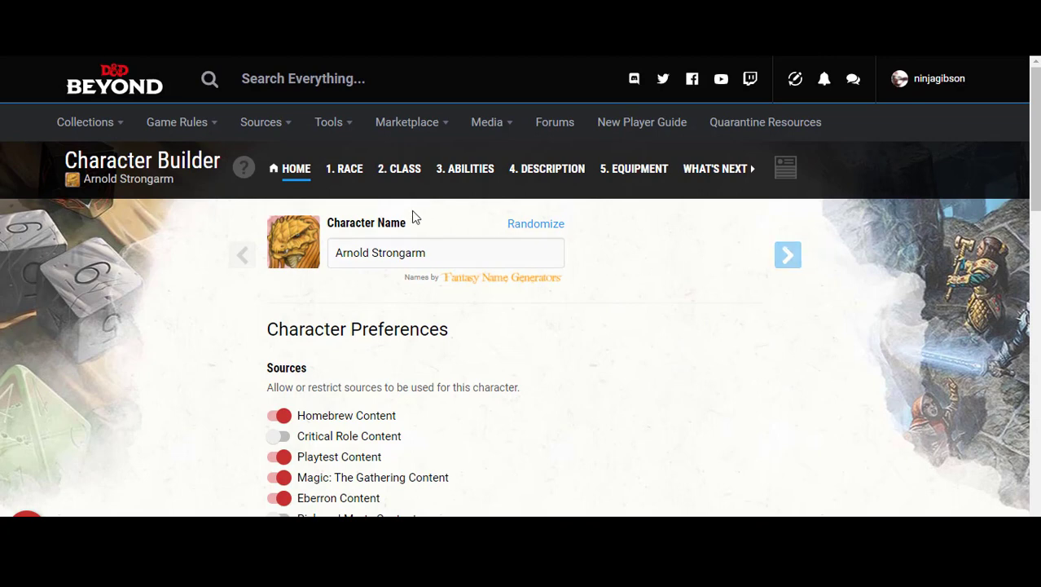
left_click(345, 176)
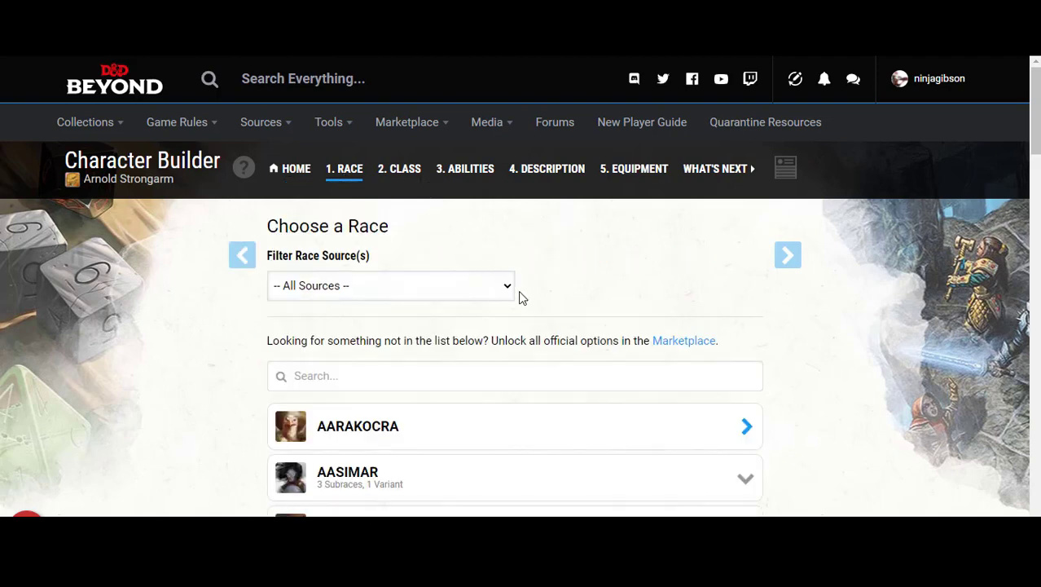
left_click(513, 291)
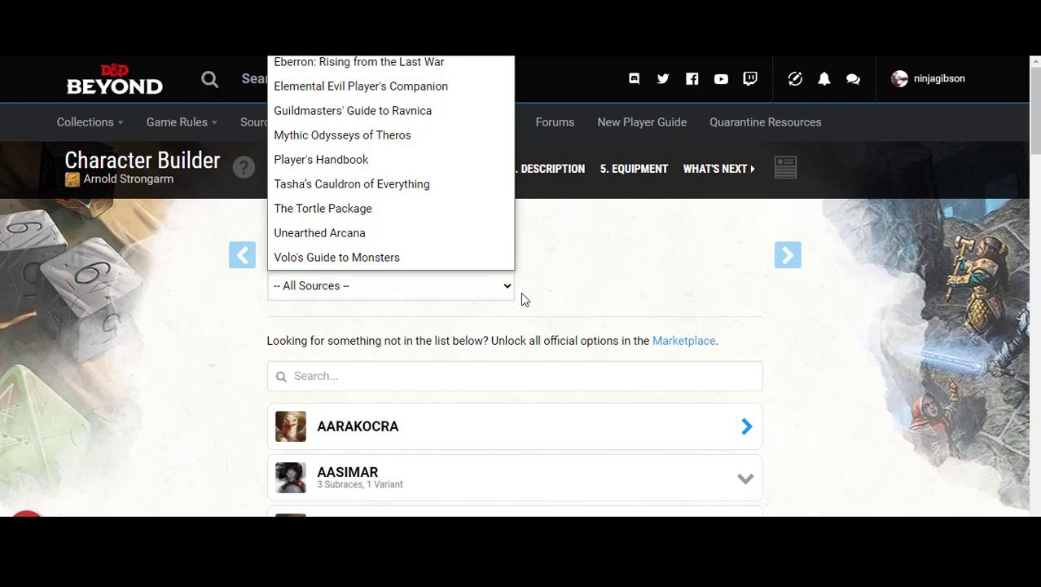
left_click(662, 313)
Step: Preview the Dragonborn race summary from the race list and close it without choosing the race
scroll(665, 314, "down", 2)
scroll(664, 314, "down", 5)
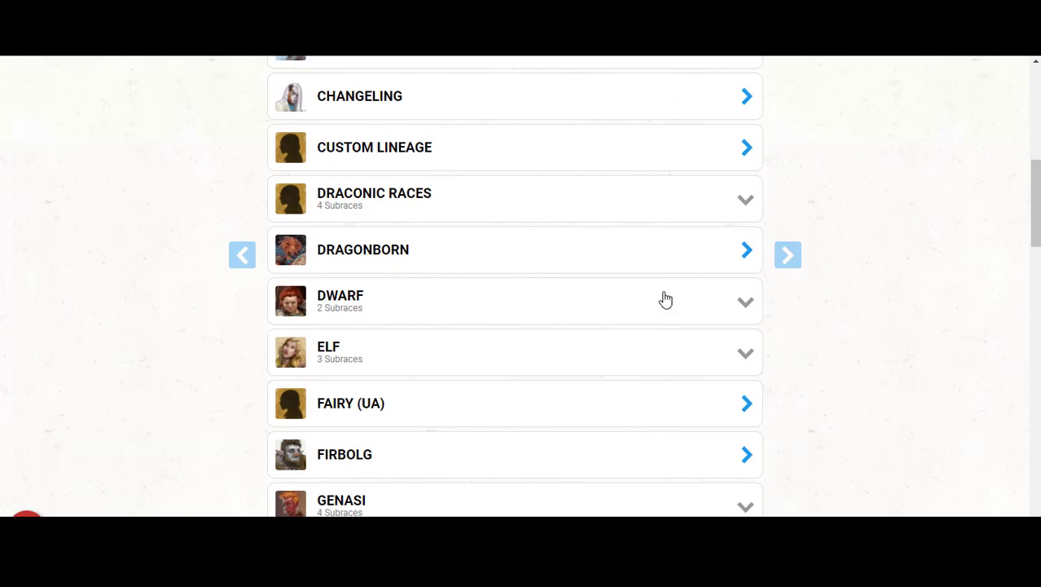
left_click(369, 249)
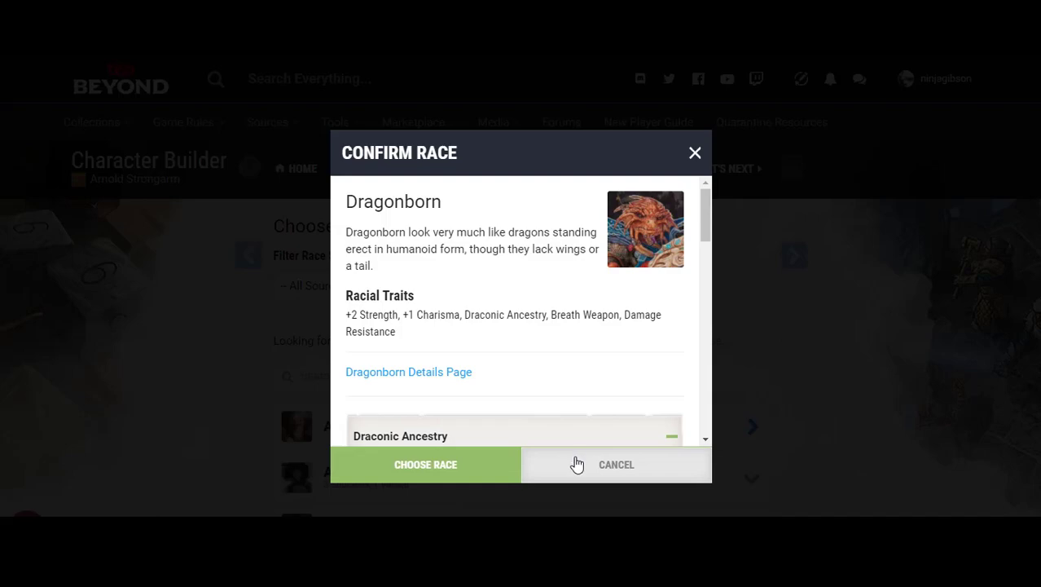
left_click(579, 461)
Step: Expand the Aasimar entry in the race list to view its subraces and variant, and collapse it again
scroll(584, 346, "down", 2)
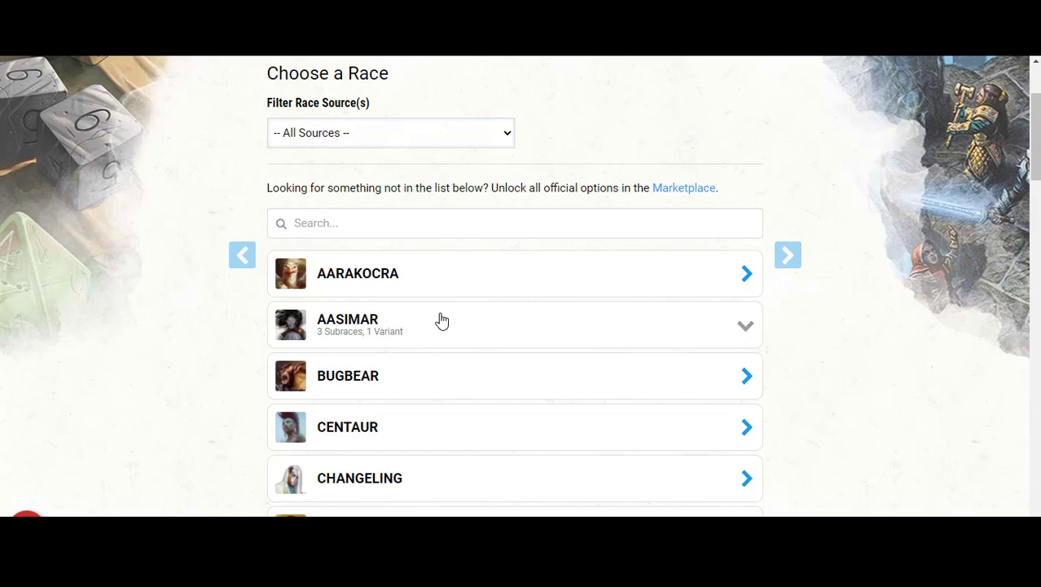
left_click(441, 320)
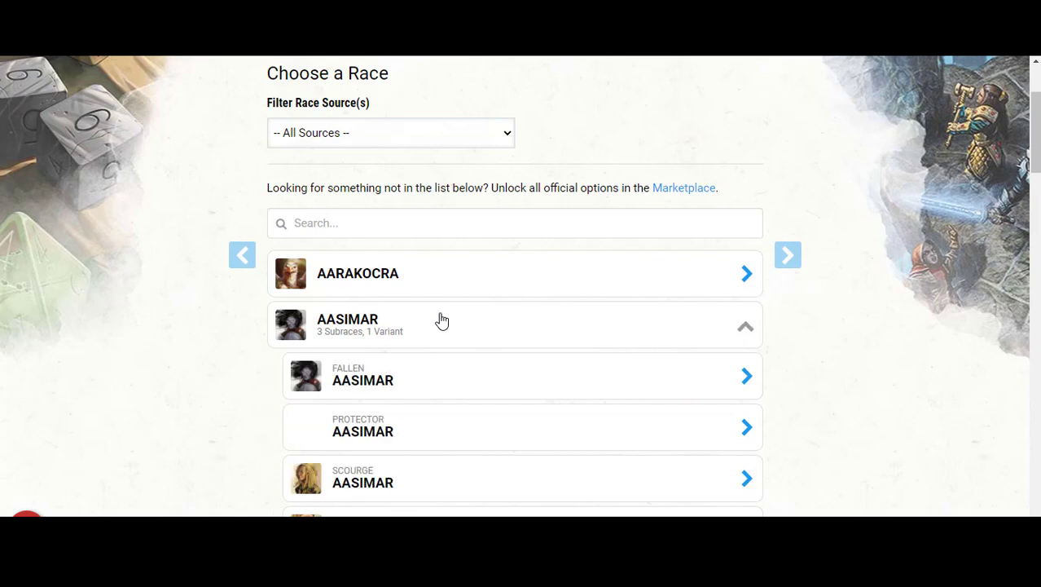
scroll(441, 319, "down", 1)
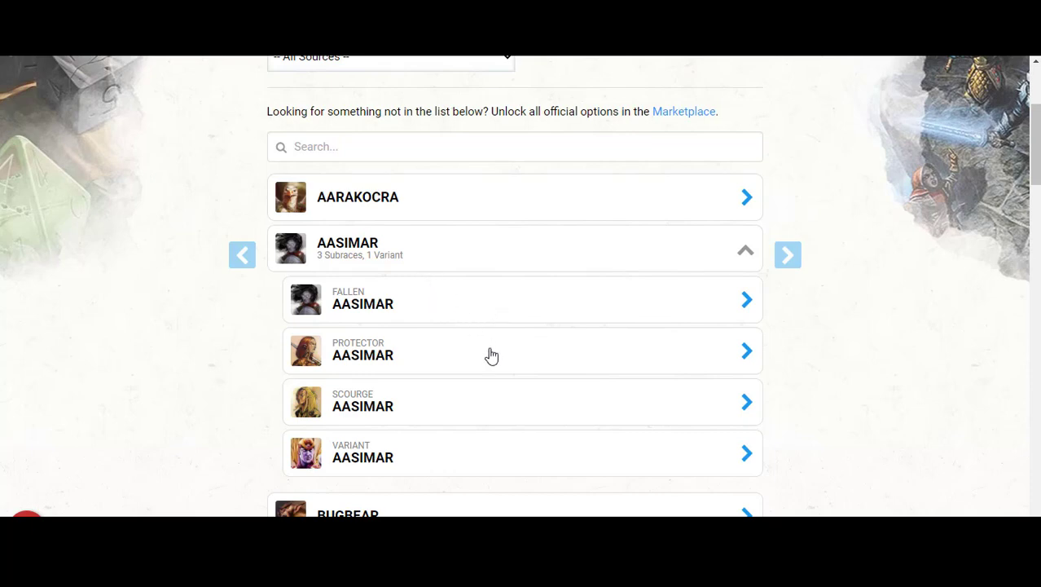
left_click(688, 259)
Step: Review the Dragonborn racial traits, including Draconic Ancestry and Damage Resistance, and choose Dragonborn as the character's race
scroll(669, 267, "down", 2)
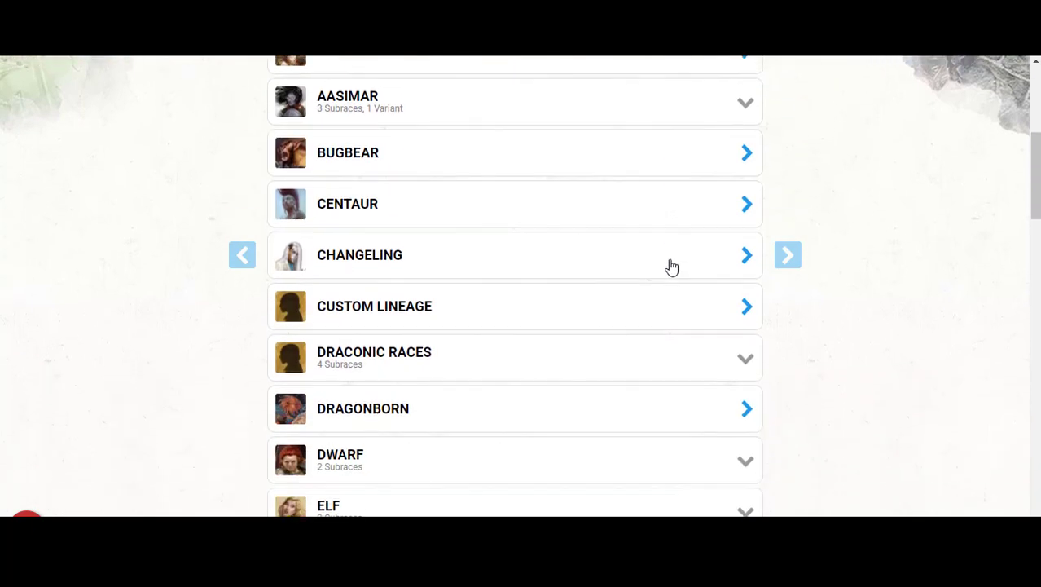
scroll(587, 268, "down", 1)
left_click(407, 329)
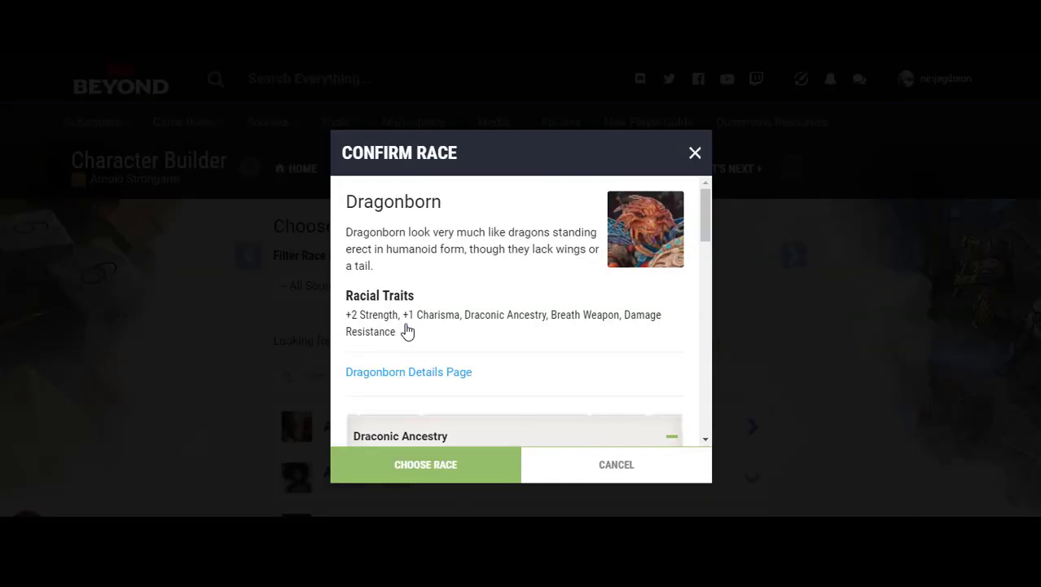
scroll(486, 391, "down", 2)
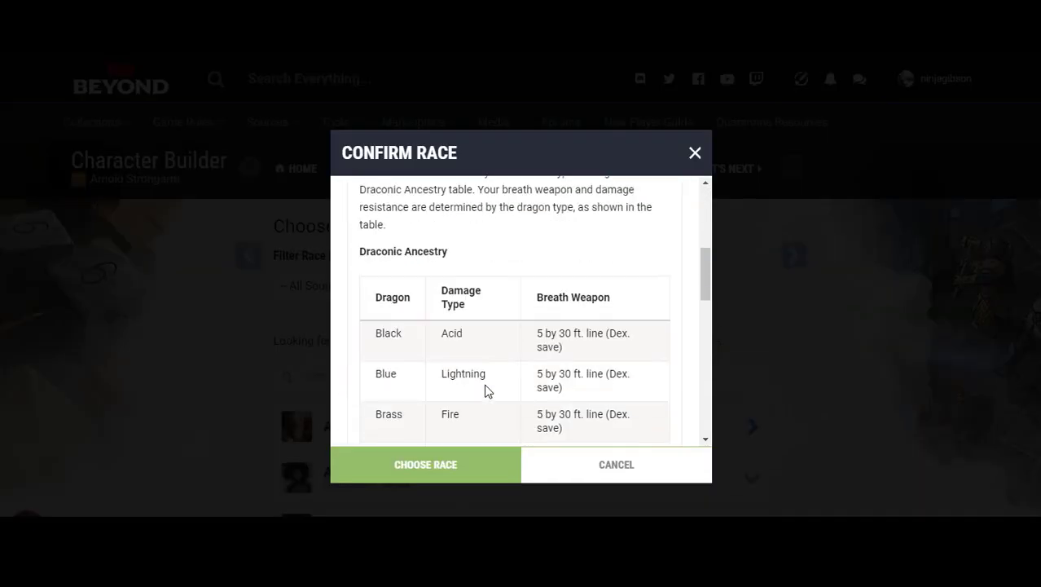
scroll(485, 385, "up", 3)
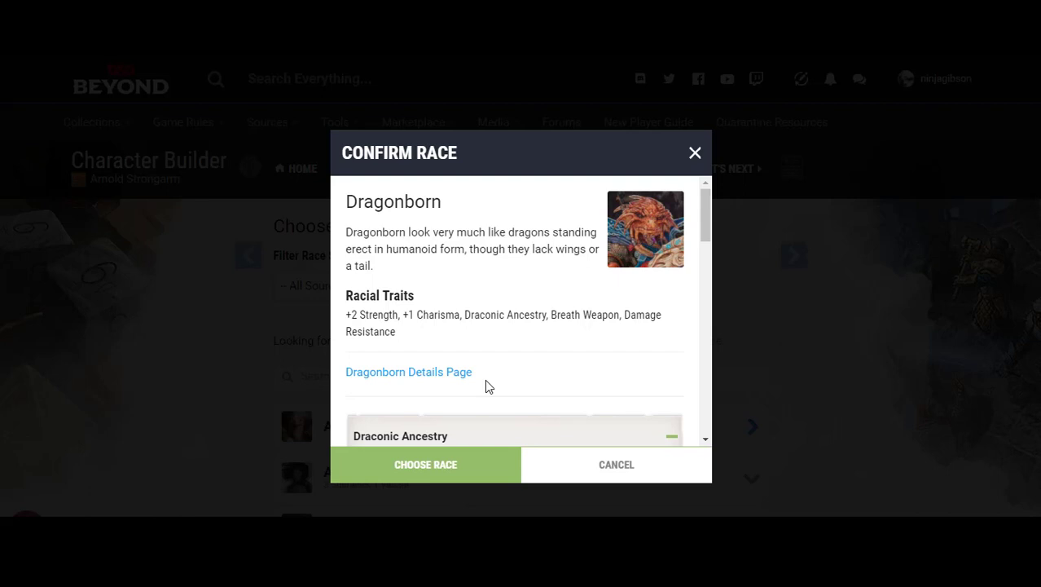
scroll(486, 387, "down", 3)
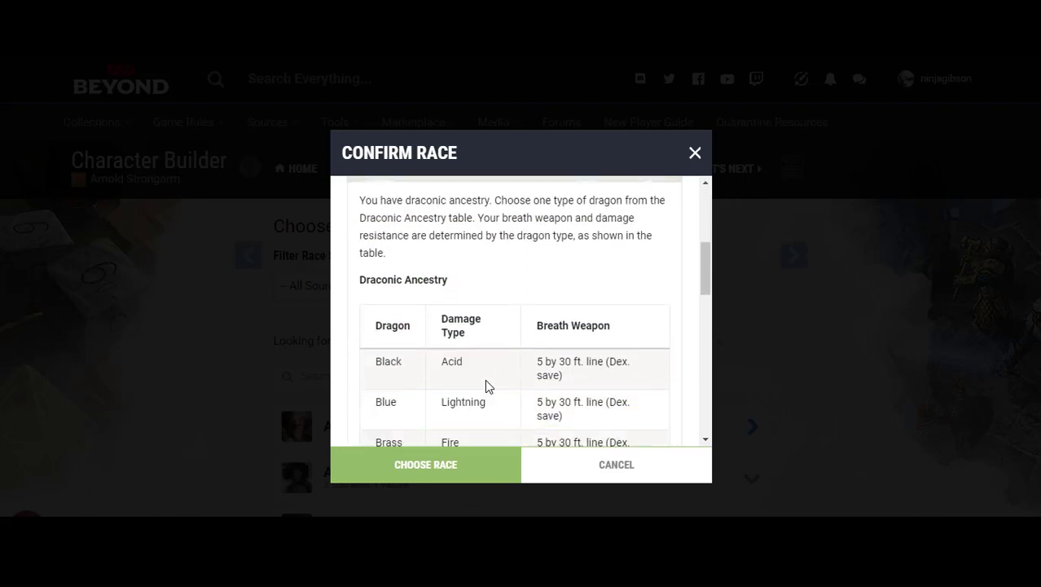
scroll(486, 384, "down", 8)
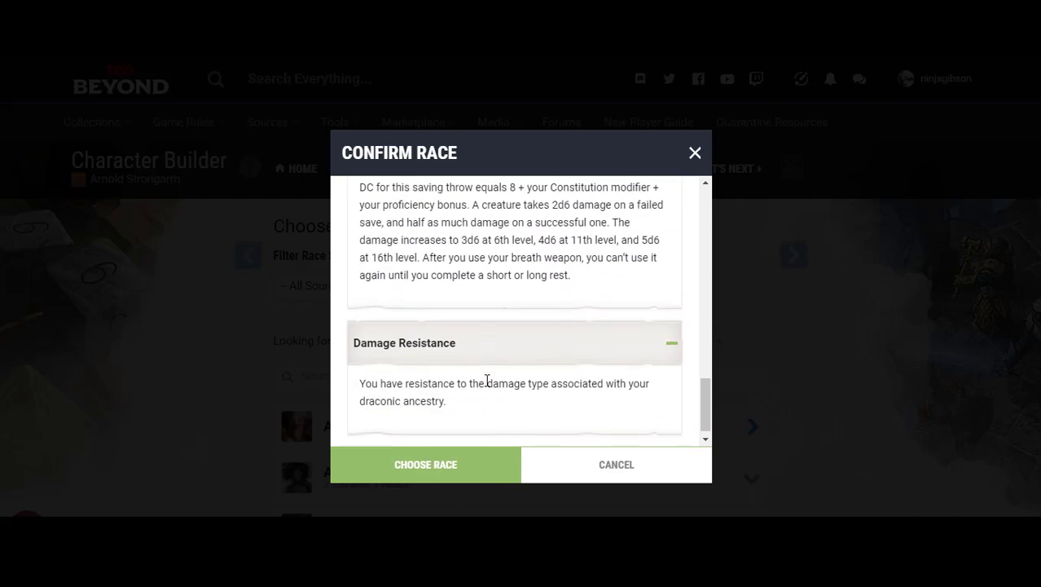
scroll(486, 383, "down", 1)
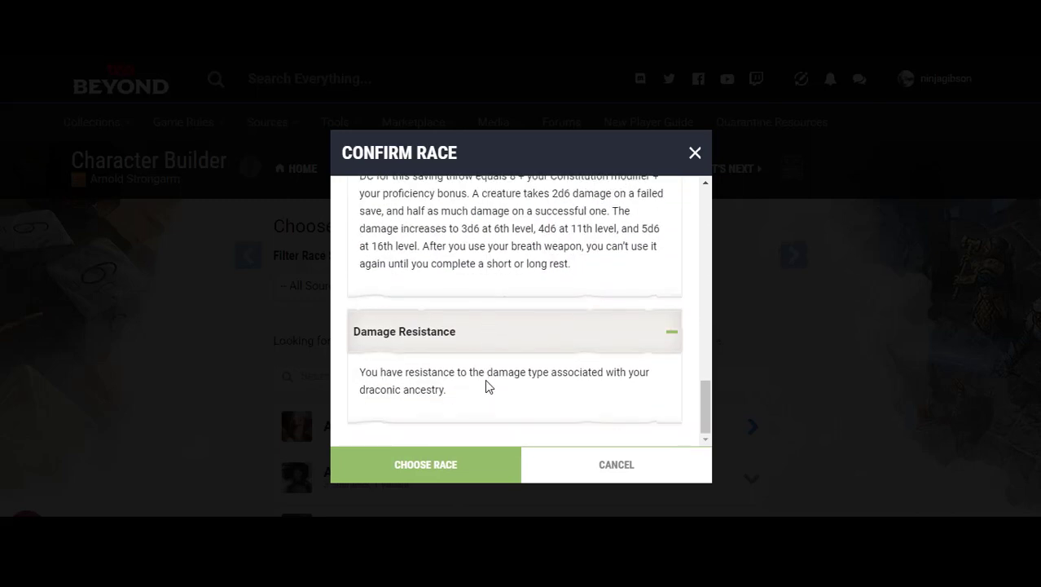
left_click(460, 465)
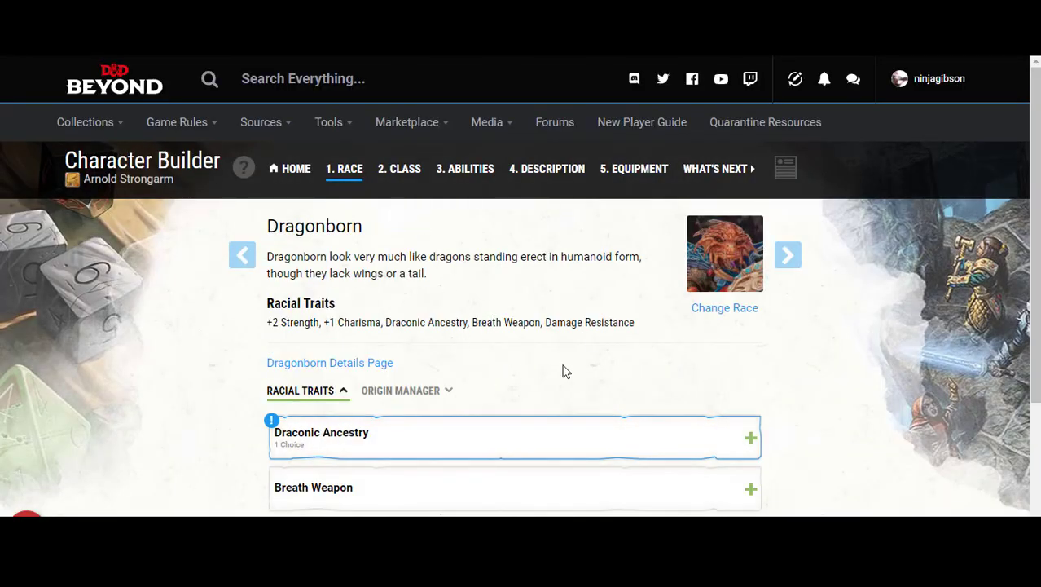
Step: Set the Dragonborn's Draconic Ancestry to Silver Dragon
scroll(567, 367, "down", 2)
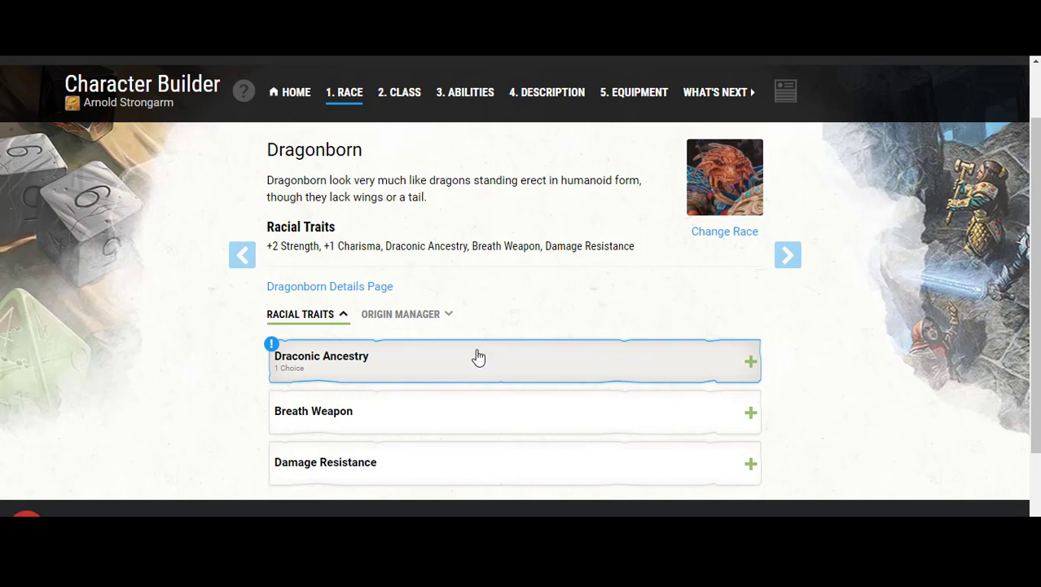
left_click(479, 349)
scroll(479, 356, "down", 2)
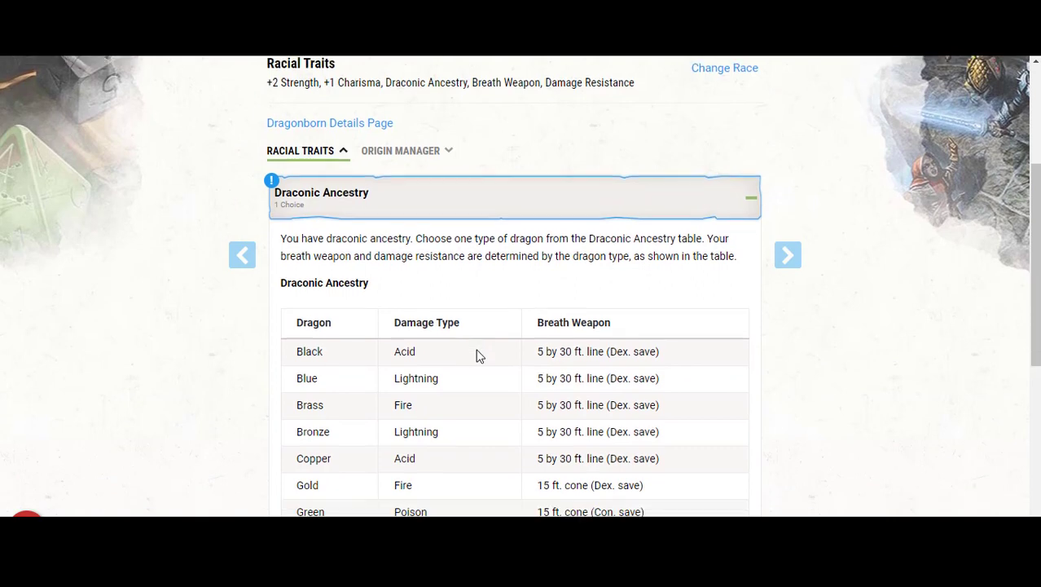
scroll(477, 355, "down", 3)
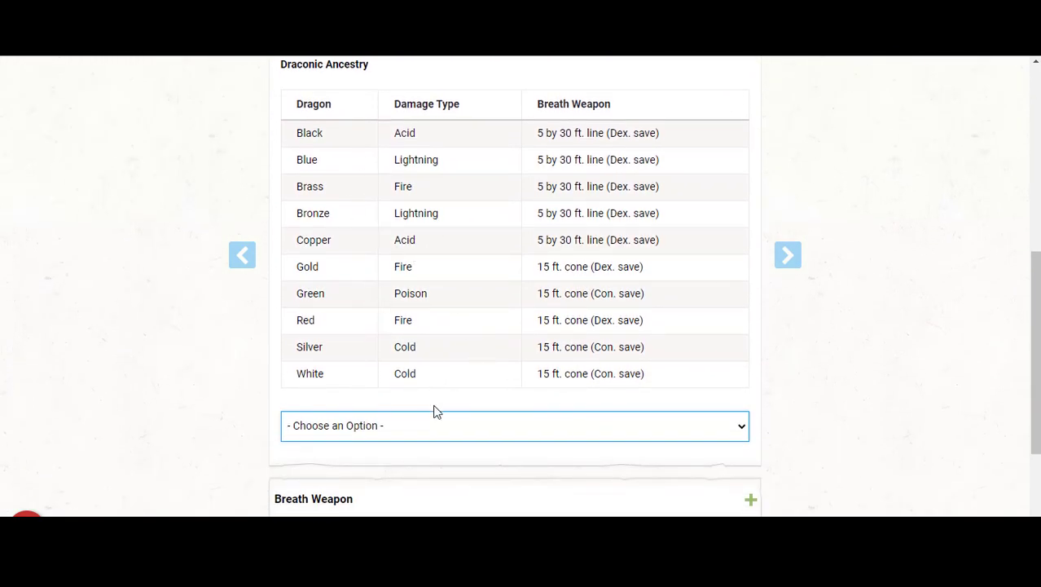
left_click(471, 423)
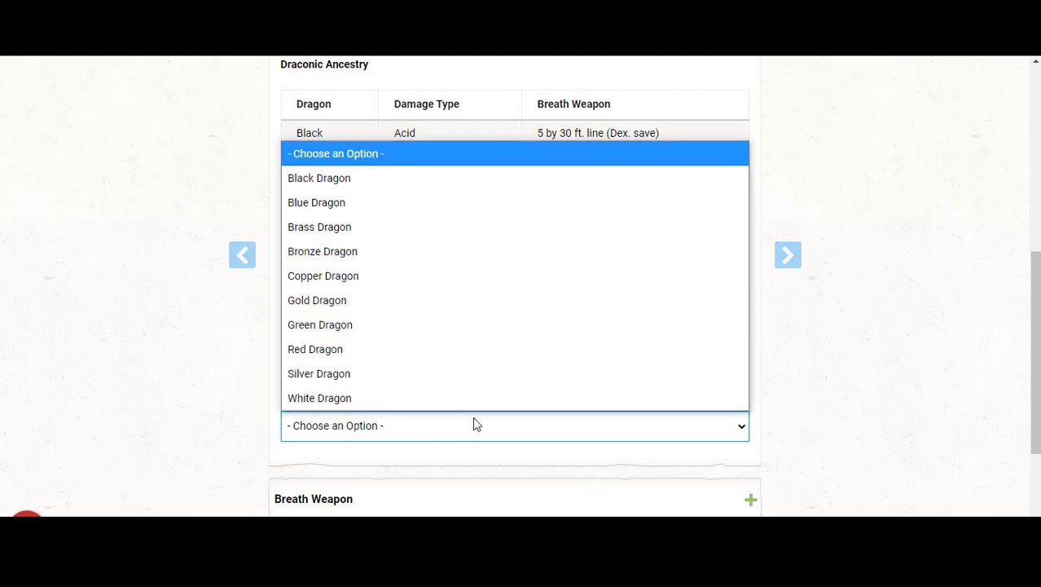
left_click(473, 420)
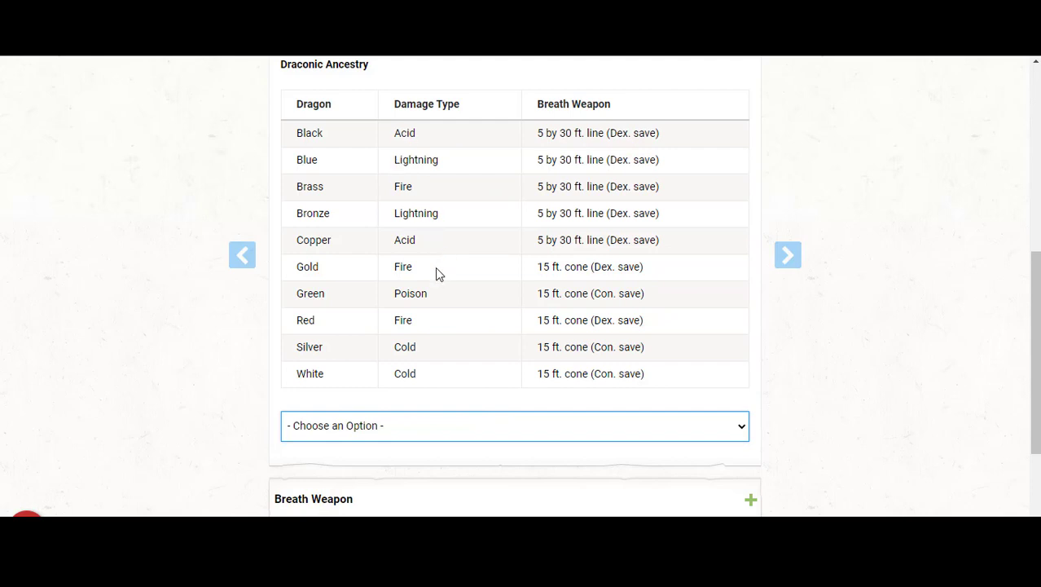
left_click(660, 433)
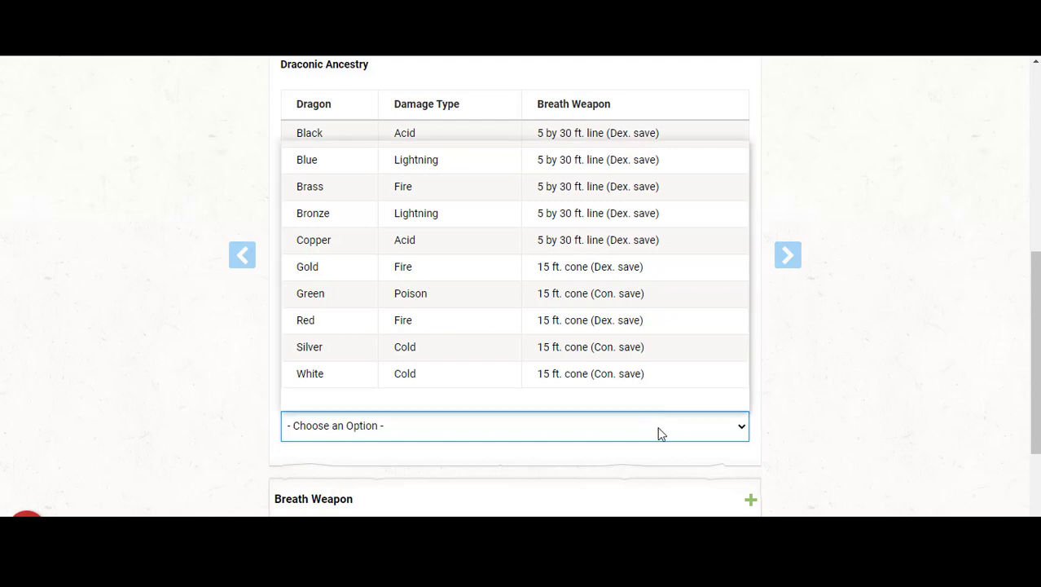
left_click(447, 387)
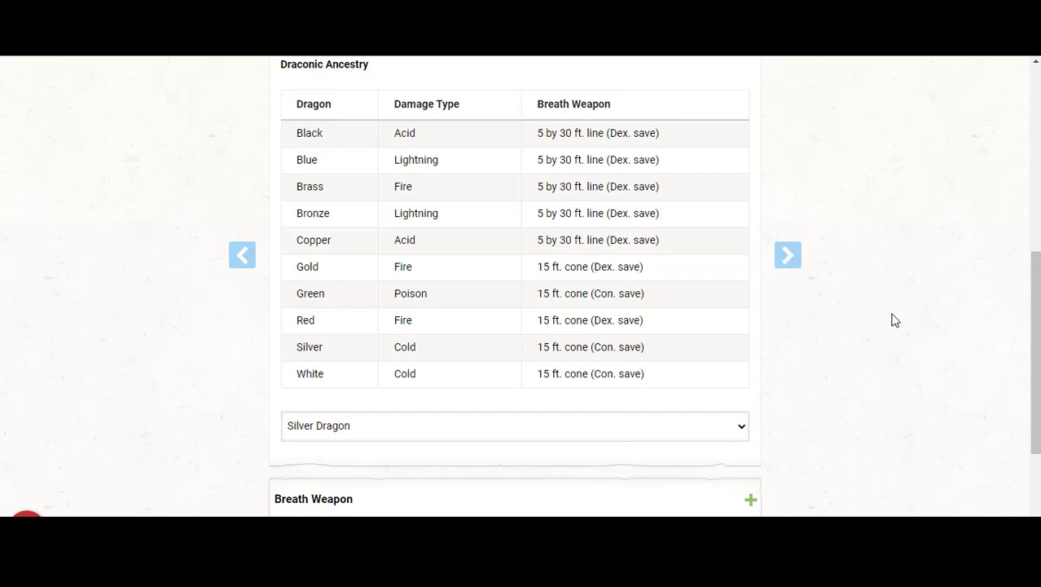
Step: Review the damage types and breath weapons in the Draconic Ancestry table and collapse that trait
scroll(893, 319, "up", 1)
scroll(894, 319, "up", 1)
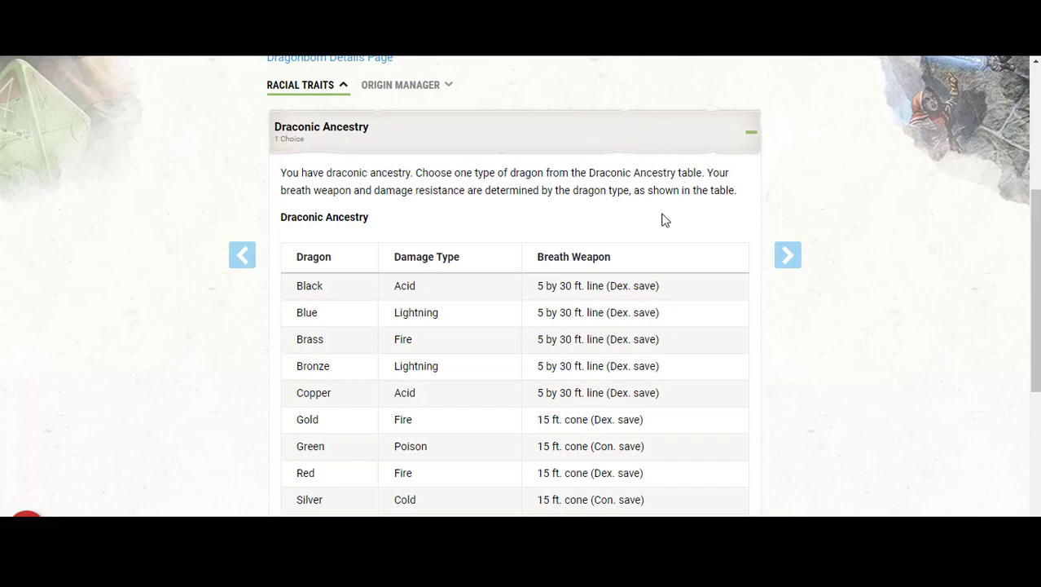
scroll(681, 226, "down", 2)
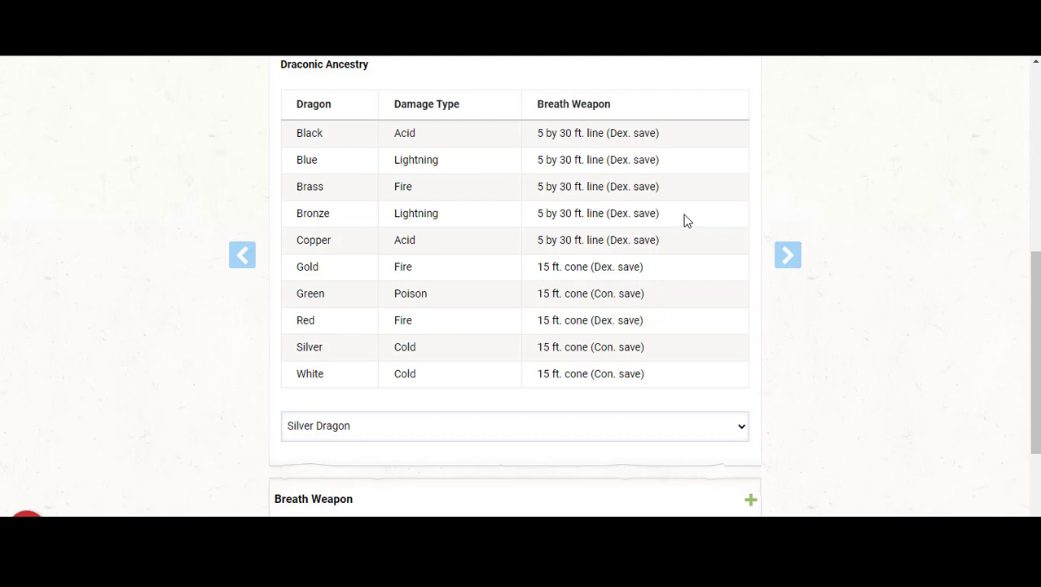
scroll(690, 213, "up", 1)
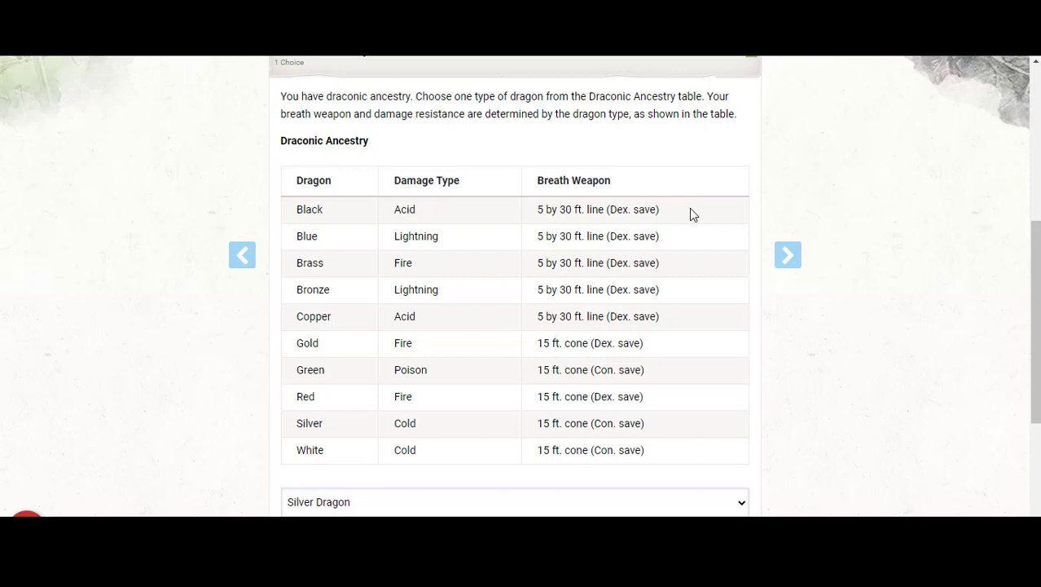
scroll(690, 206, "up", 1)
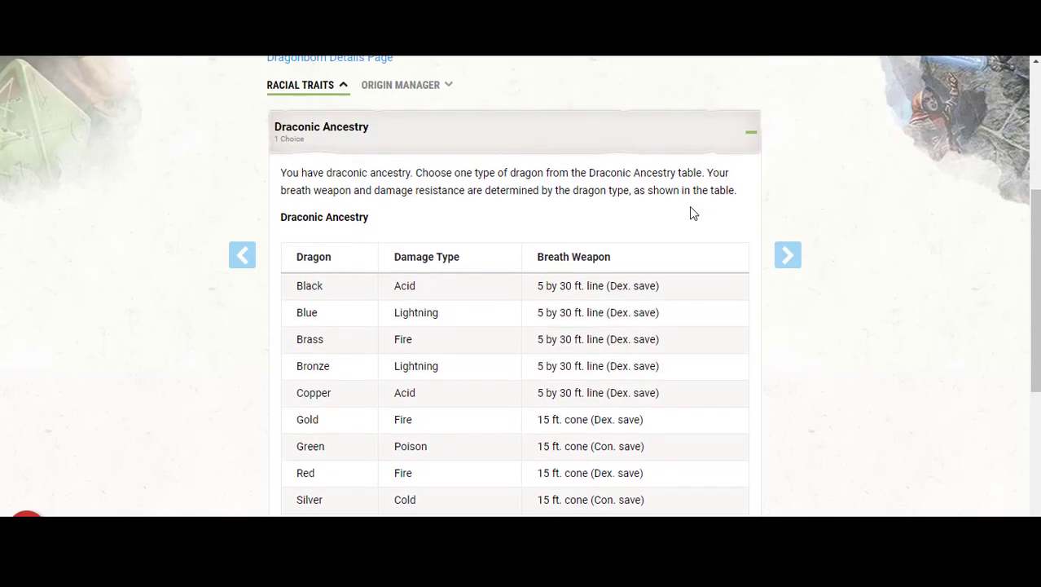
left_click(733, 144)
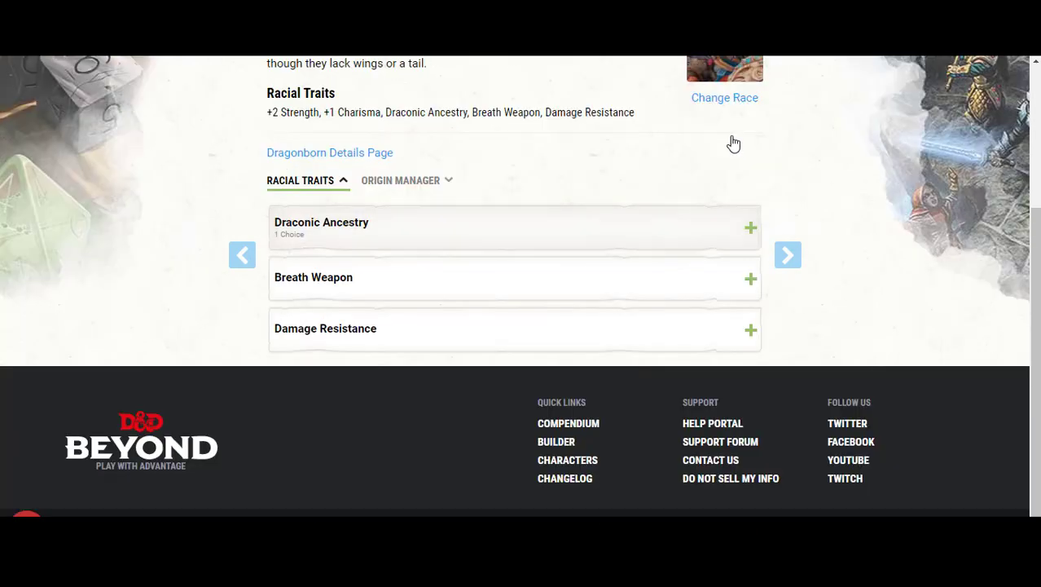
Step: Read the description of the Breath Weapon racial trait and collapse it again
left_click(685, 279)
scroll(682, 236, "down", 1)
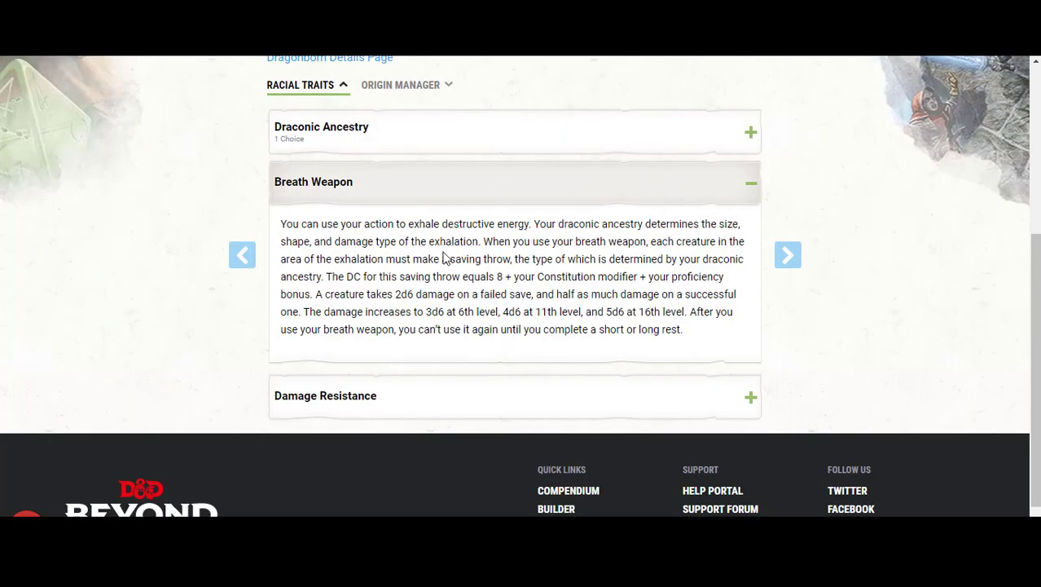
left_click(480, 197)
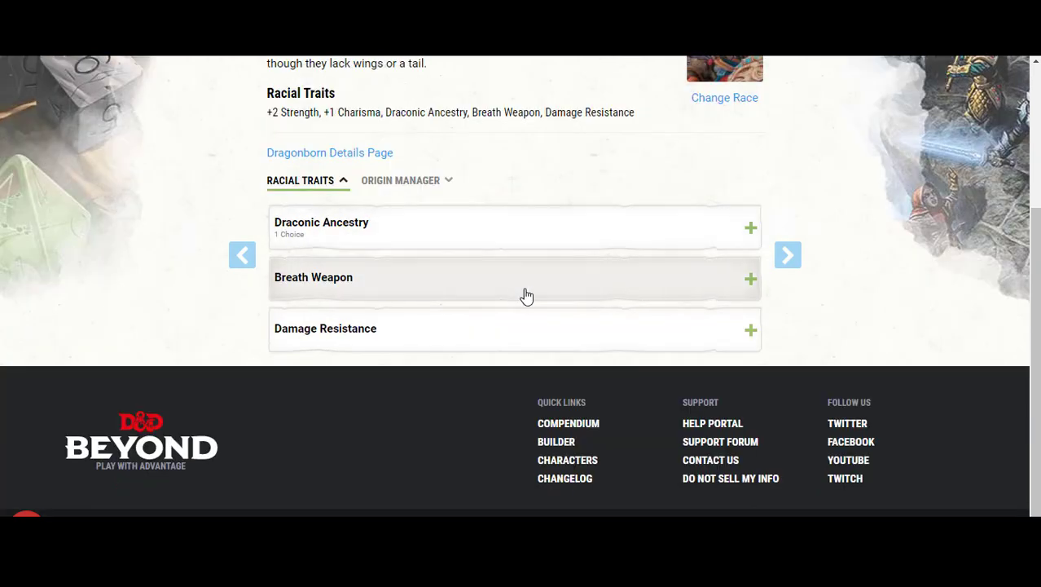
scroll(525, 294, "up", 1)
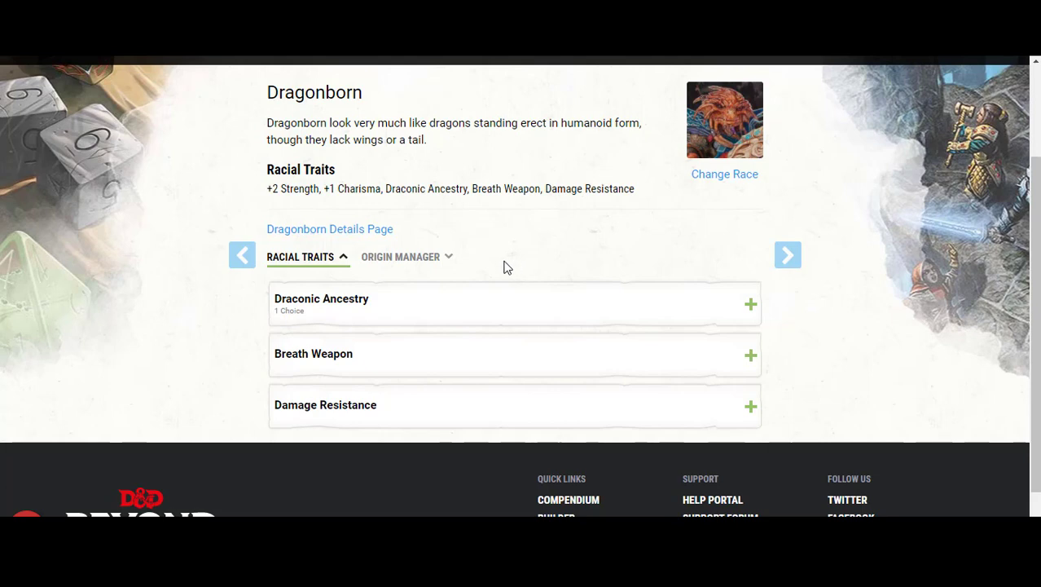
Step: Review the Dragonborn replacement traits in the Origin Manager and enable Origin Ability Score Increase
left_click(422, 262)
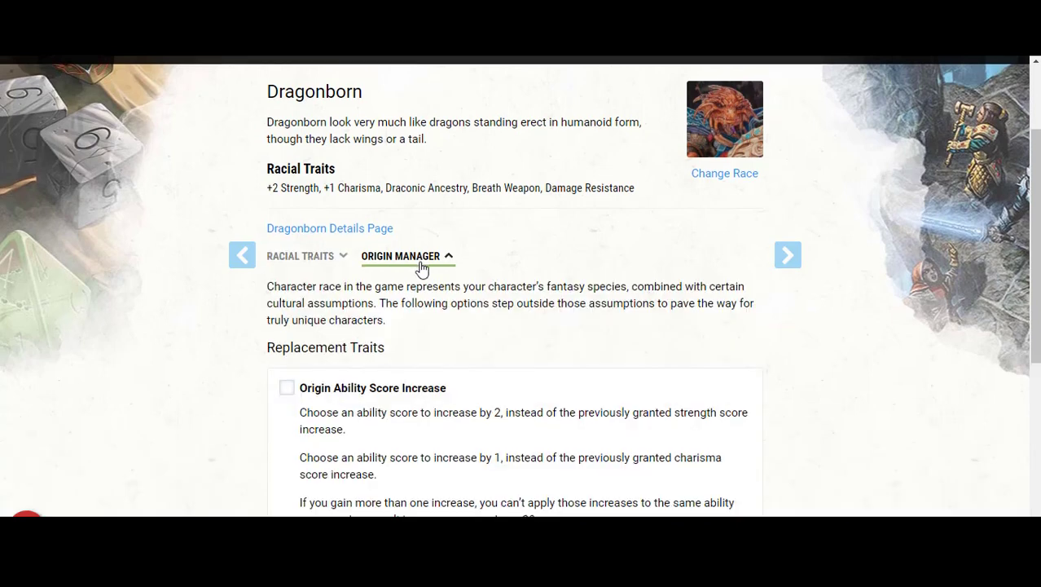
scroll(421, 267, "down", 1)
scroll(421, 267, "down", 2)
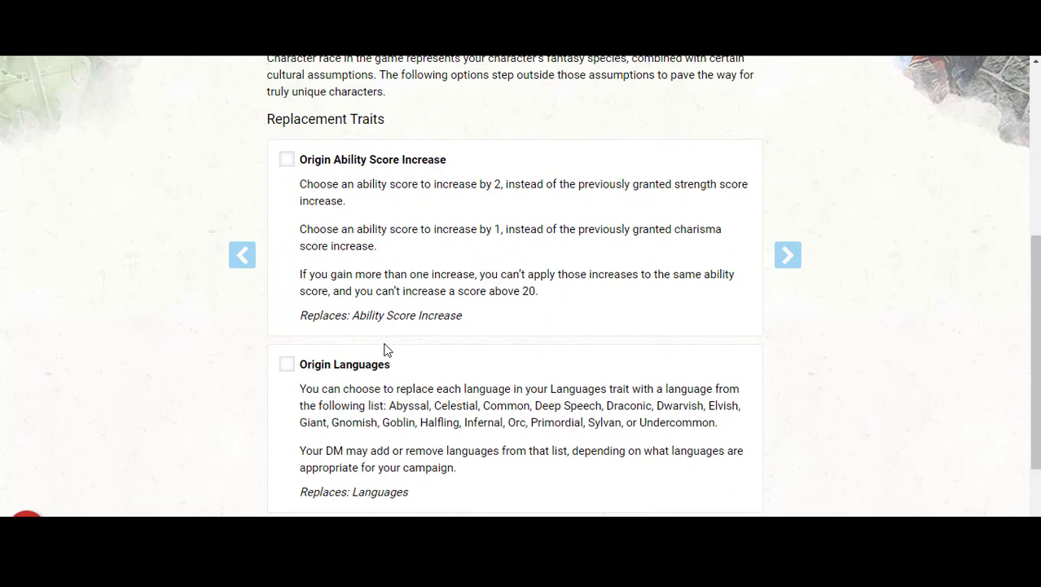
scroll(387, 350, "down", 1)
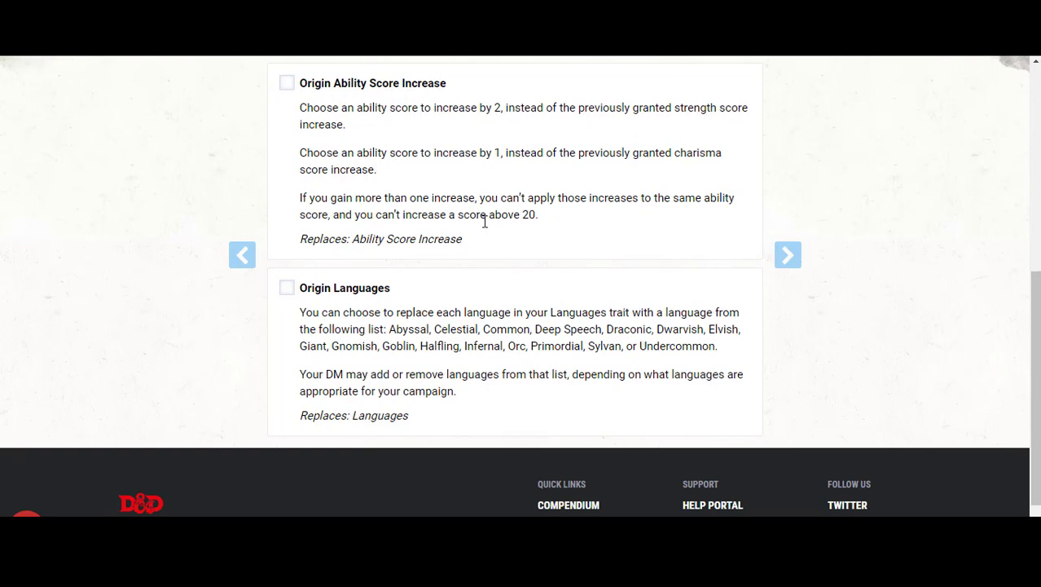
scroll(484, 221, "down", 1)
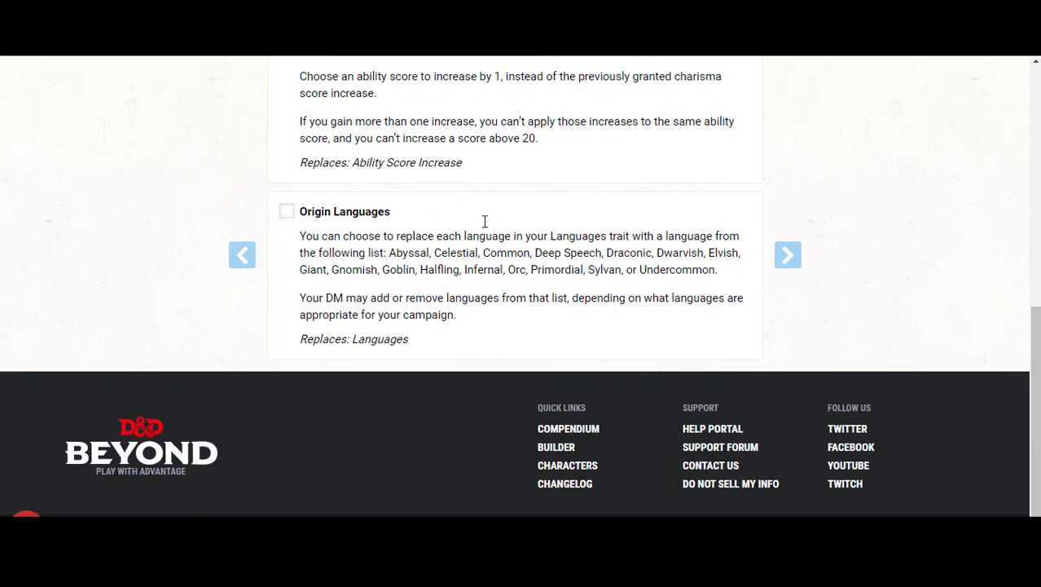
scroll(484, 221, "up", 1)
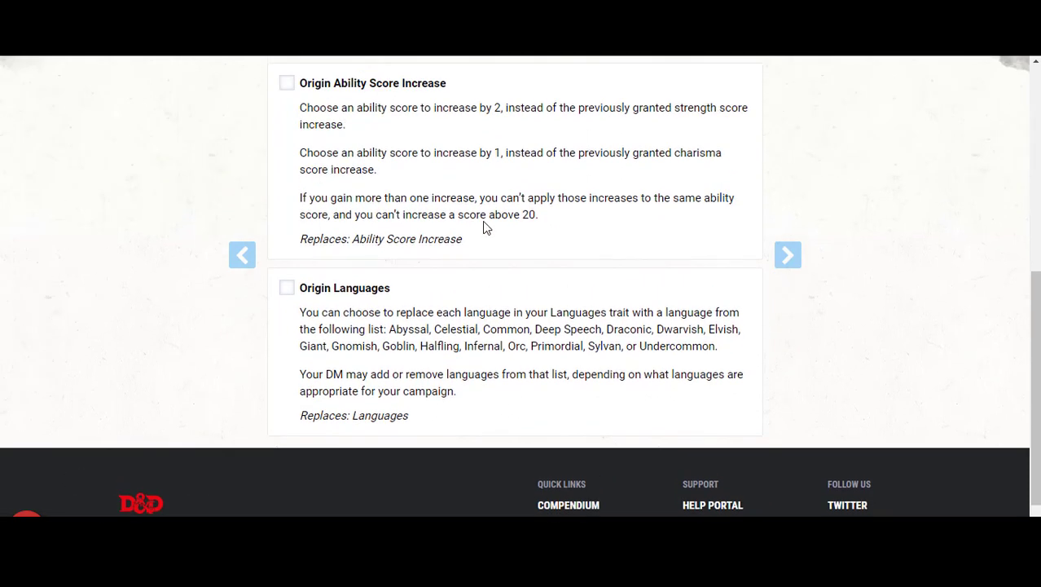
scroll(358, 139, "up", 2)
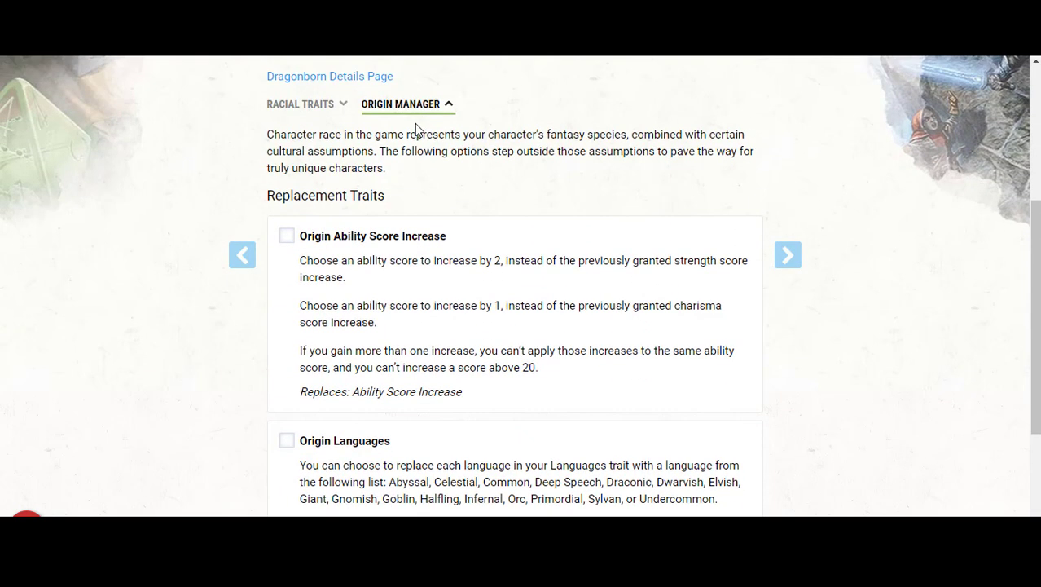
left_click(289, 237)
Step: In the Origin Ability Score Increase racial trait, assign the +1 increase to Constitution and the +2 increase to Strength
left_click(322, 113)
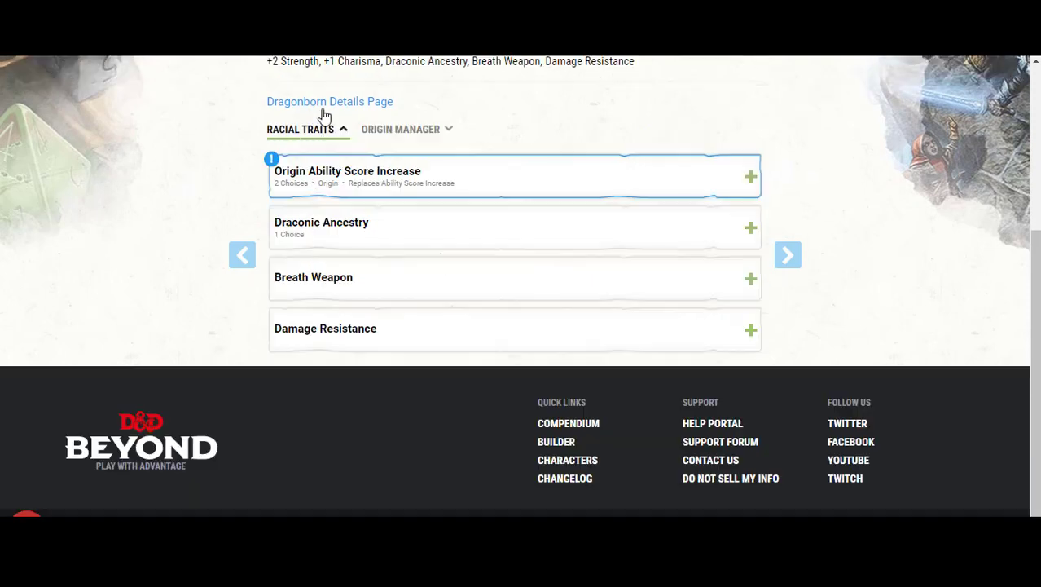
left_click(528, 177)
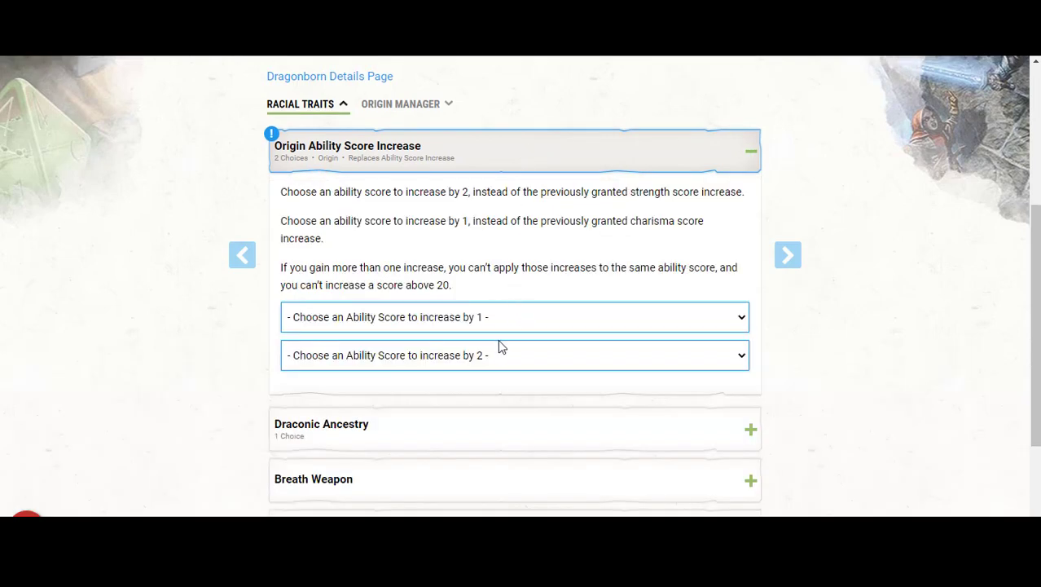
left_click(489, 323)
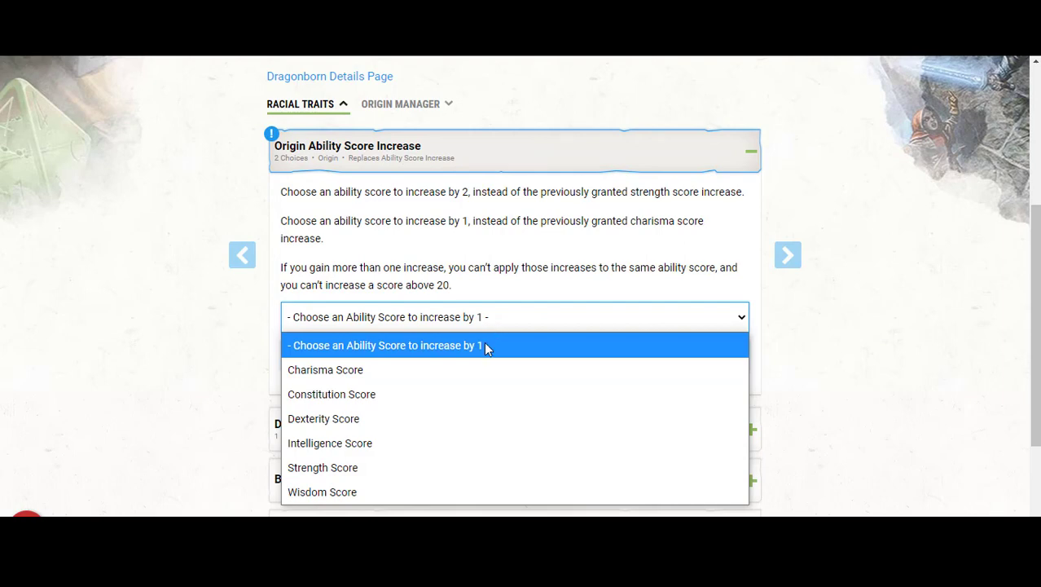
left_click(384, 399)
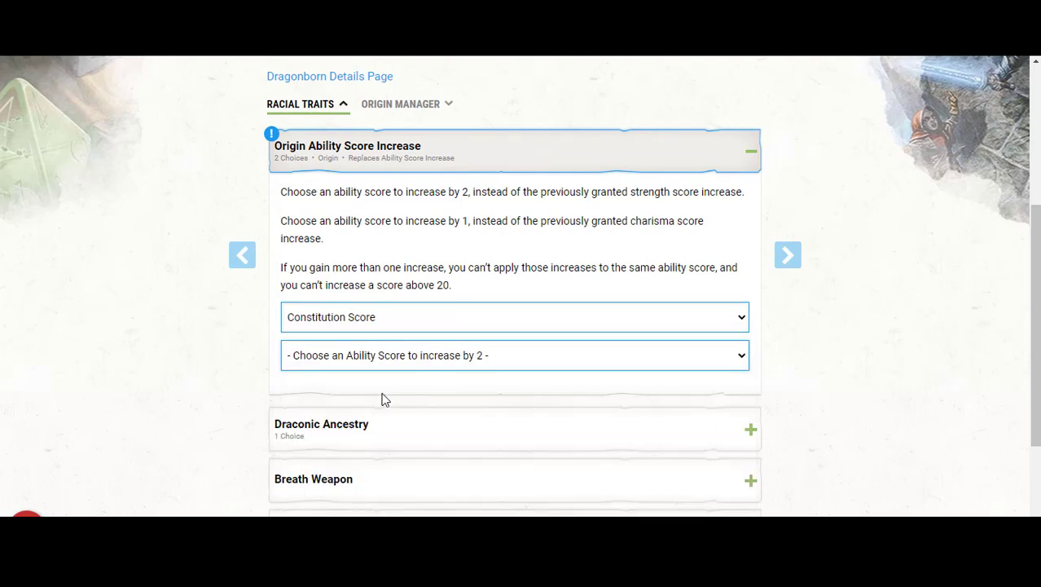
left_click(402, 357)
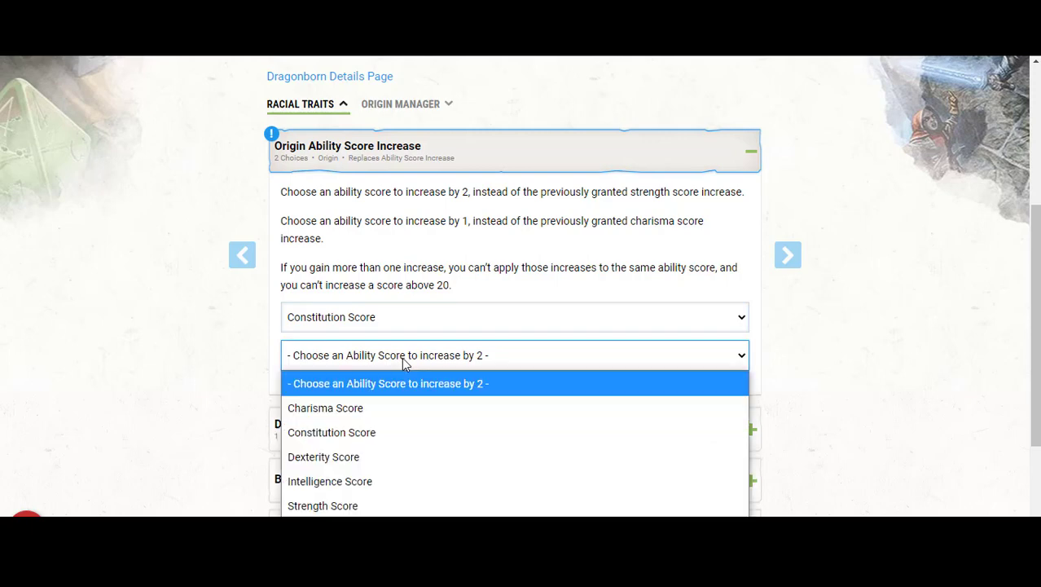
left_click(323, 505)
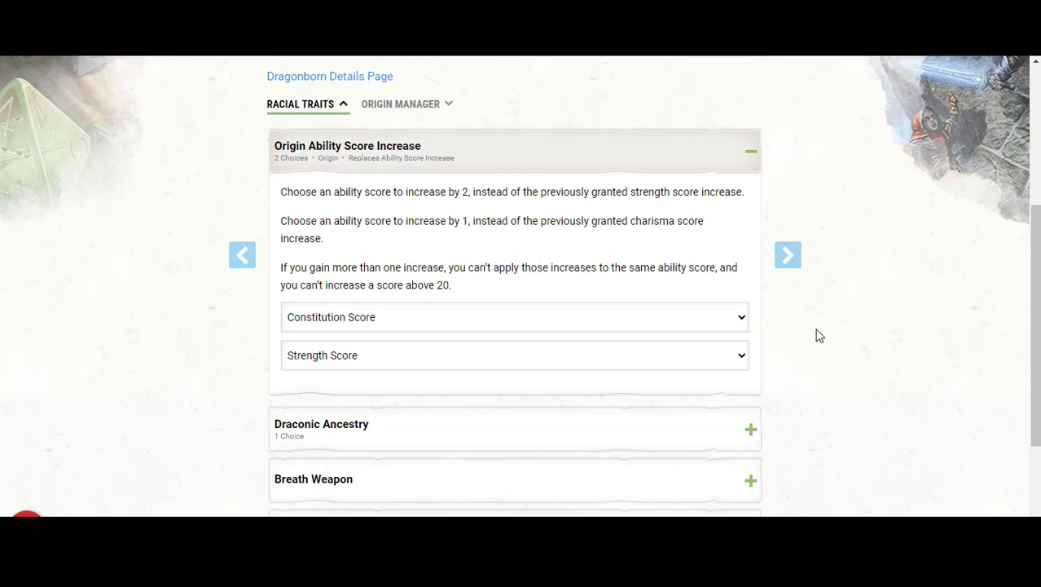
Step: Continue to the class selection, look through the available classes and add Fighter as the character's class
left_click(797, 257)
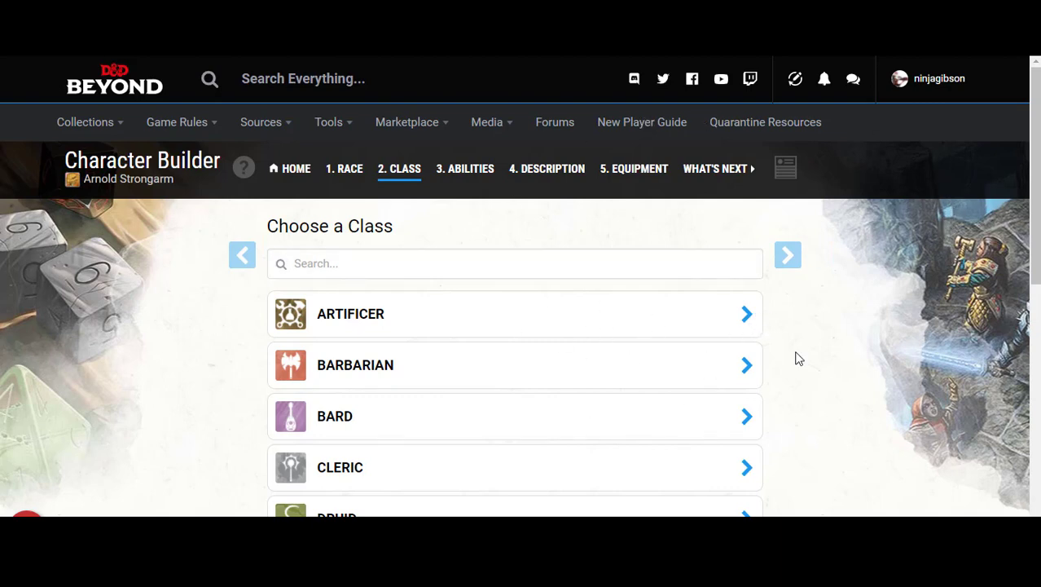
scroll(795, 356, "down", 5)
scroll(651, 328, "down", 3)
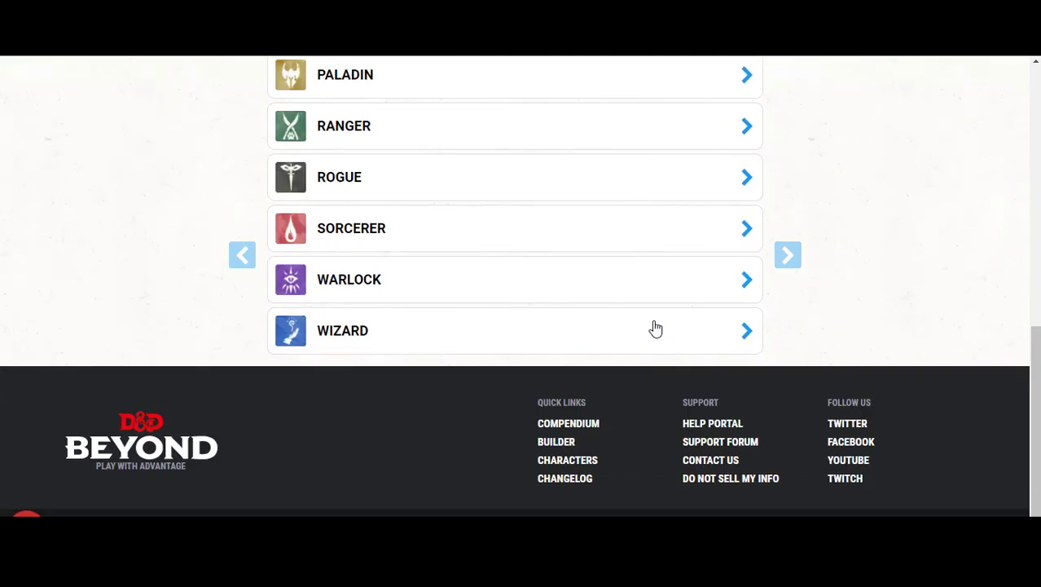
scroll(656, 325, "up", 5)
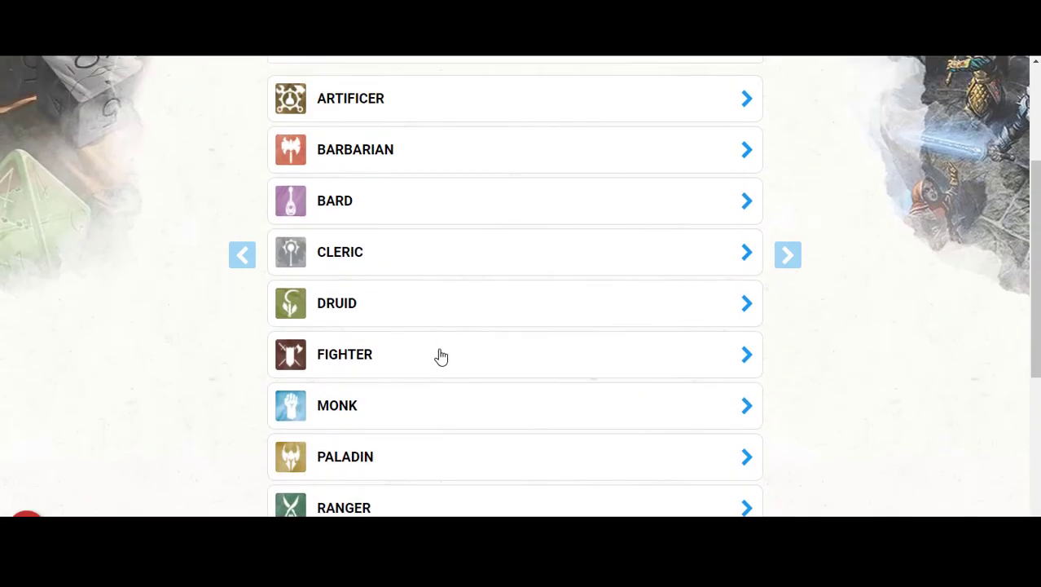
left_click(441, 356)
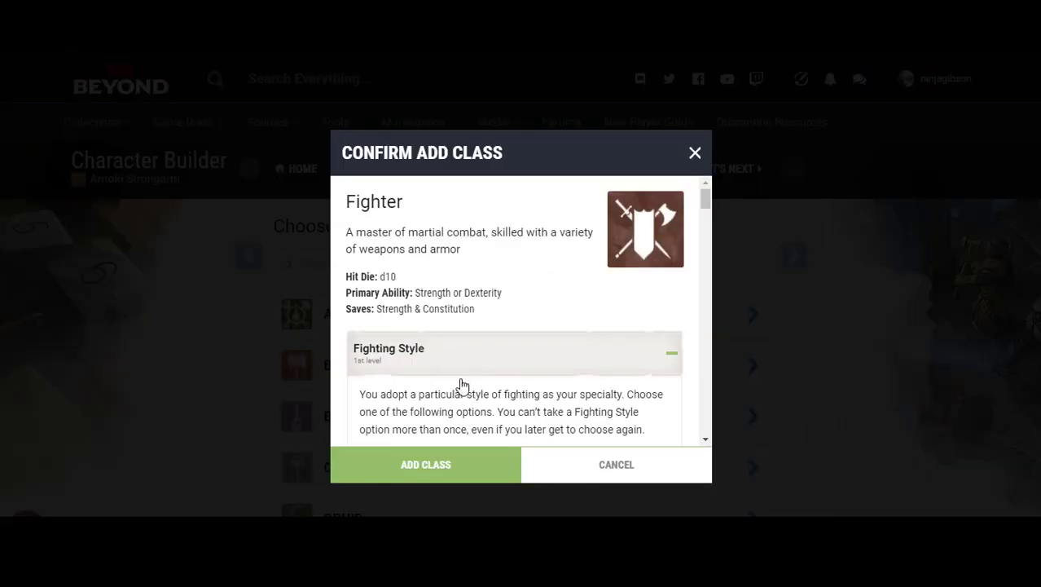
left_click(461, 472)
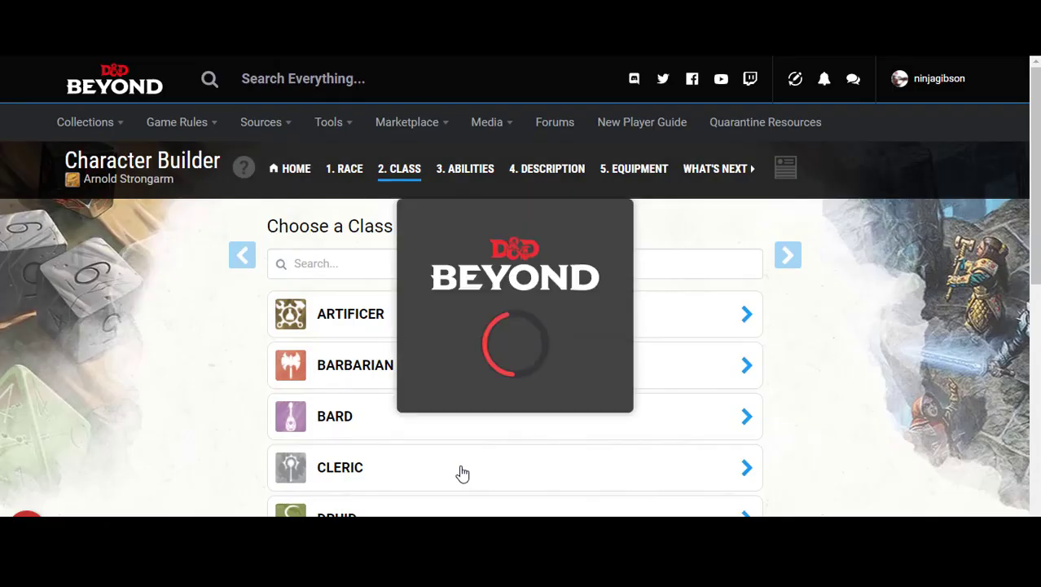
Step: Choose Perception and Intimidation as the Fighter's skill proficiencies and collapse the Proficiencies feature
scroll(632, 324, "down", 3)
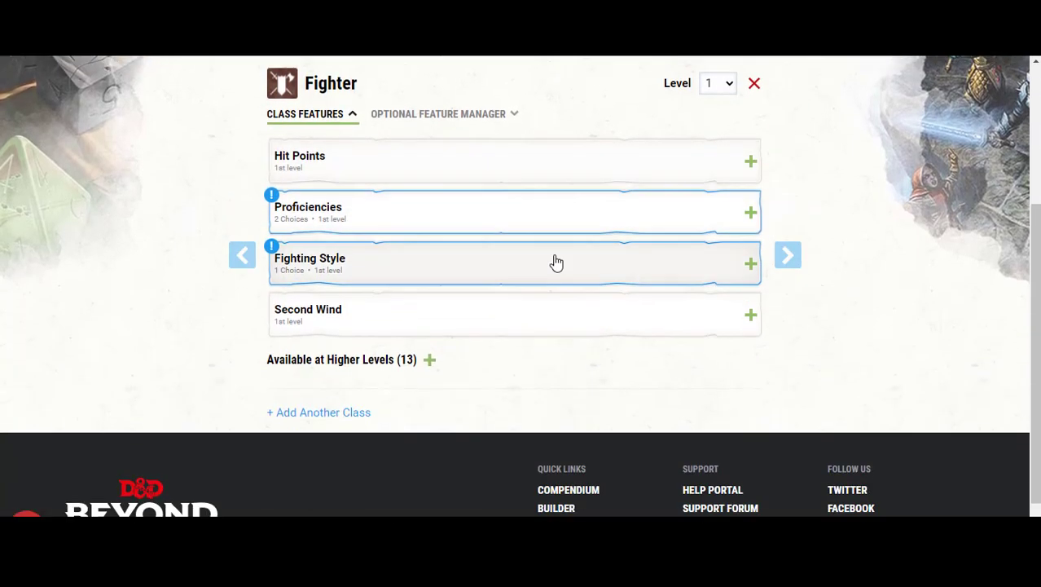
left_click(453, 212)
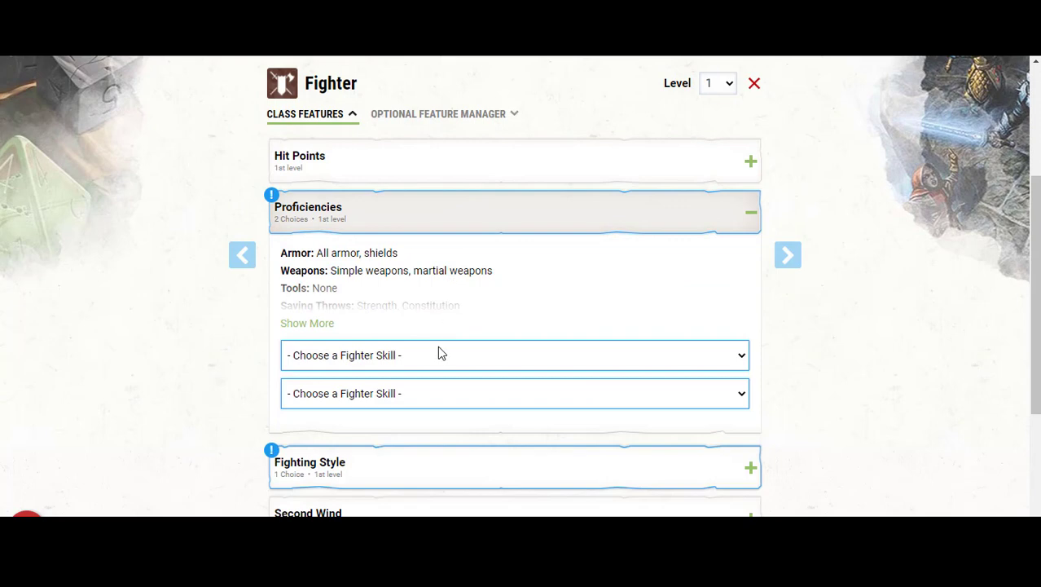
left_click(440, 352)
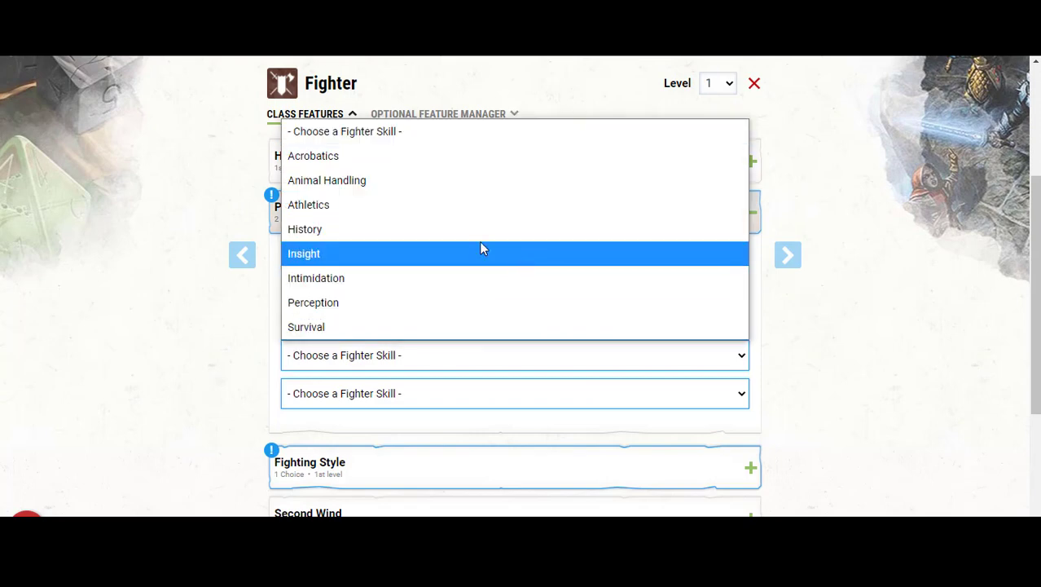
left_click(352, 313)
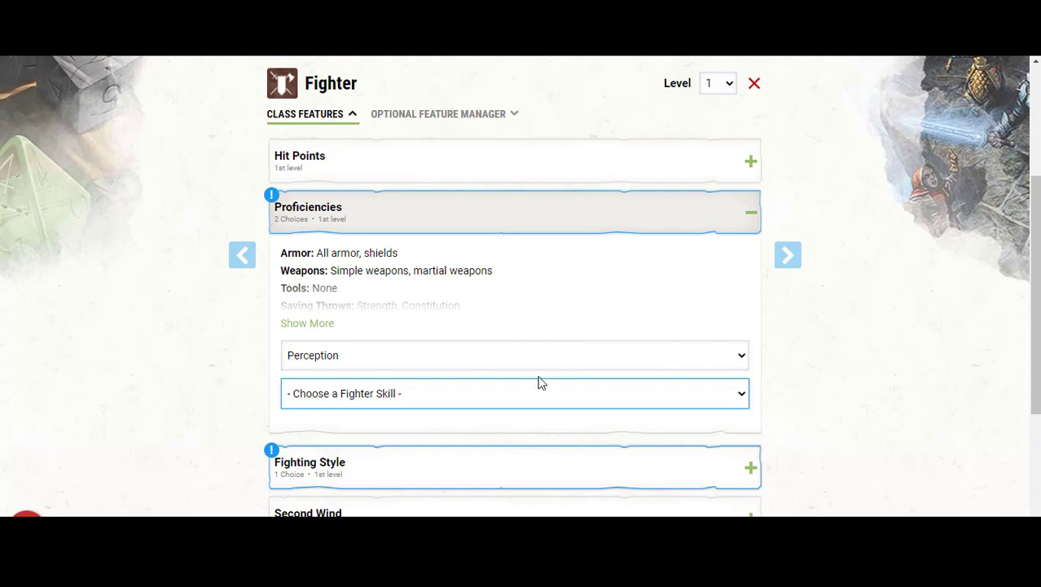
left_click(568, 398)
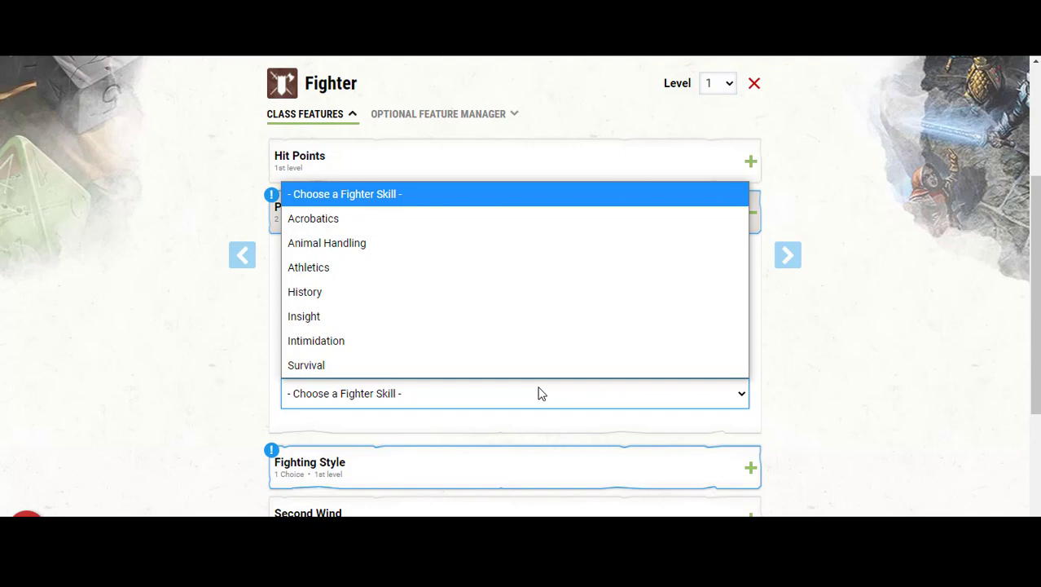
left_click(420, 339)
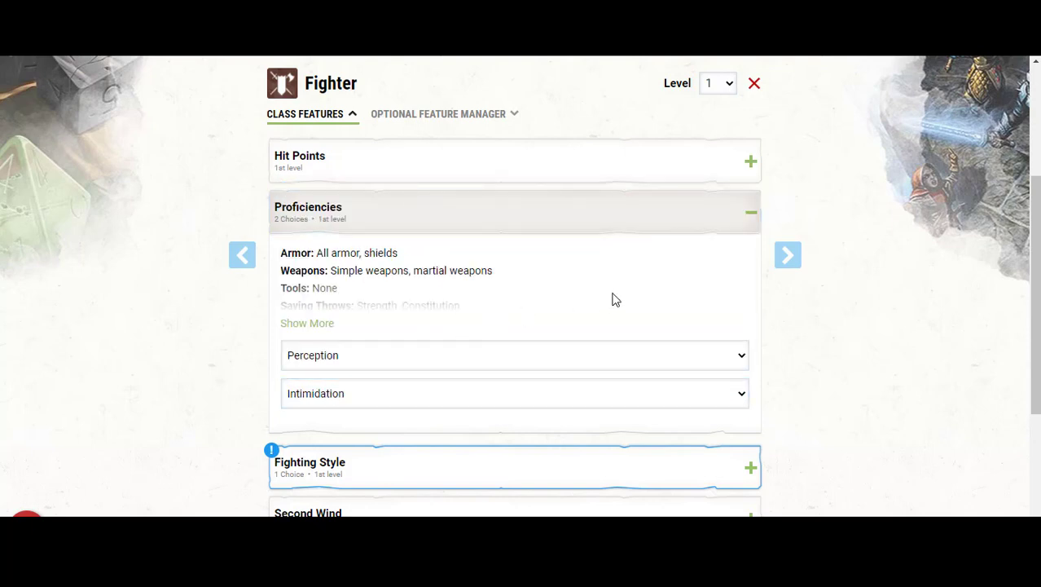
scroll(711, 332, "down", 1)
scroll(711, 331, "down", 1)
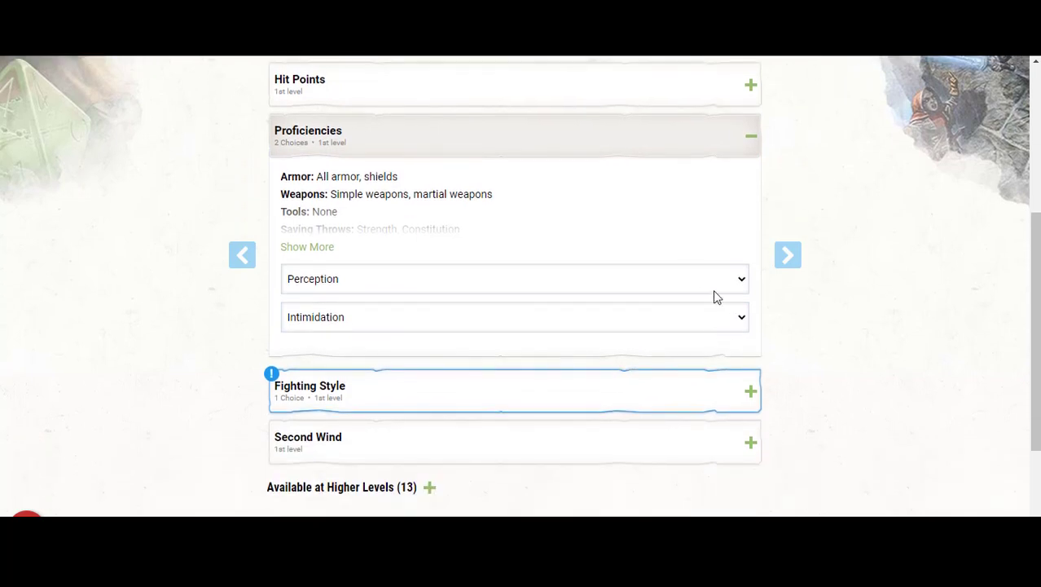
left_click(703, 155)
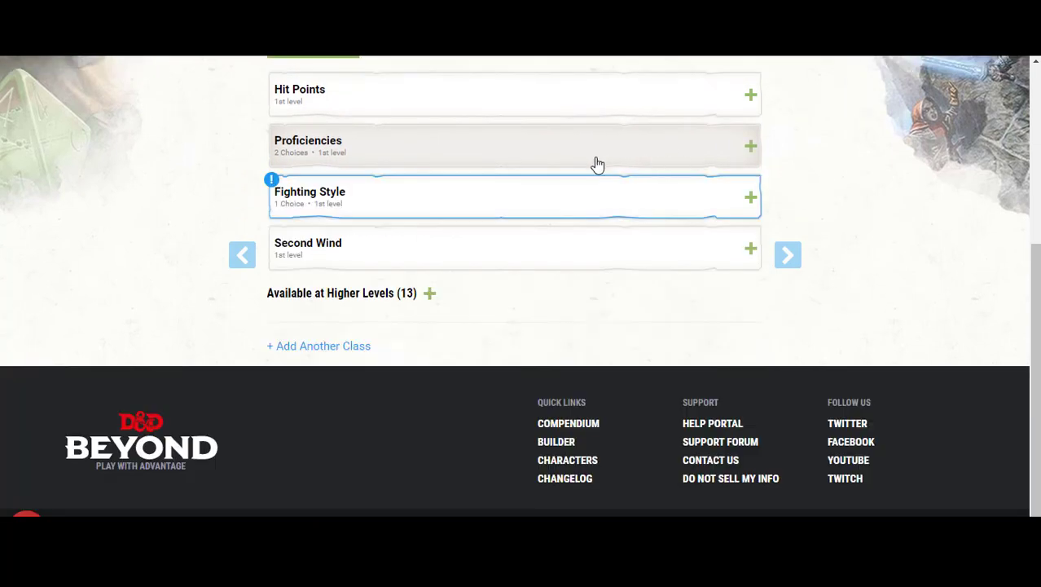
Step: Set the Fighter's Fighting Style to Two-Weapon Fighting
left_click(523, 190)
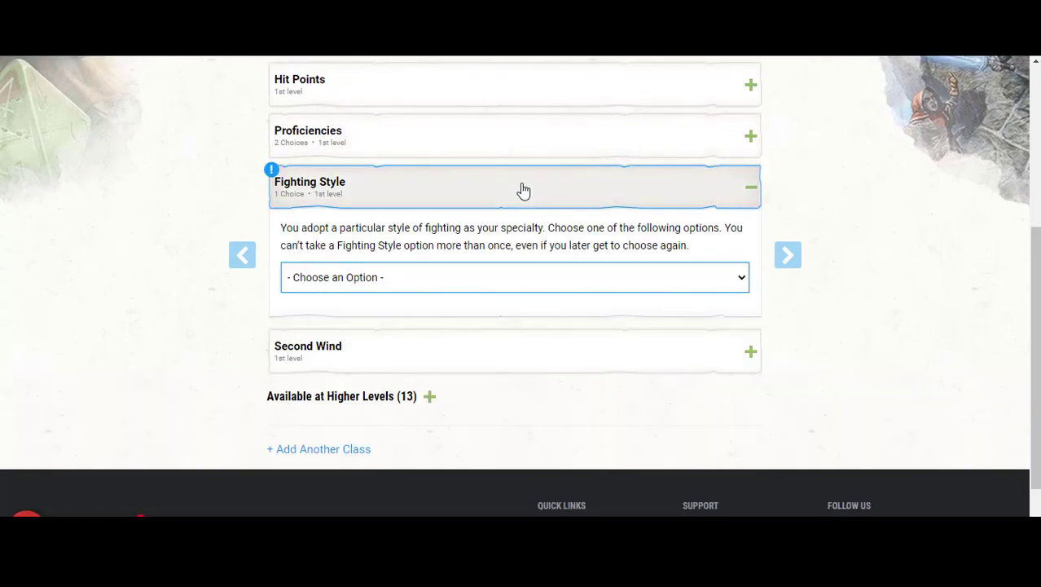
left_click(569, 273)
scroll(697, 197, "down", 1)
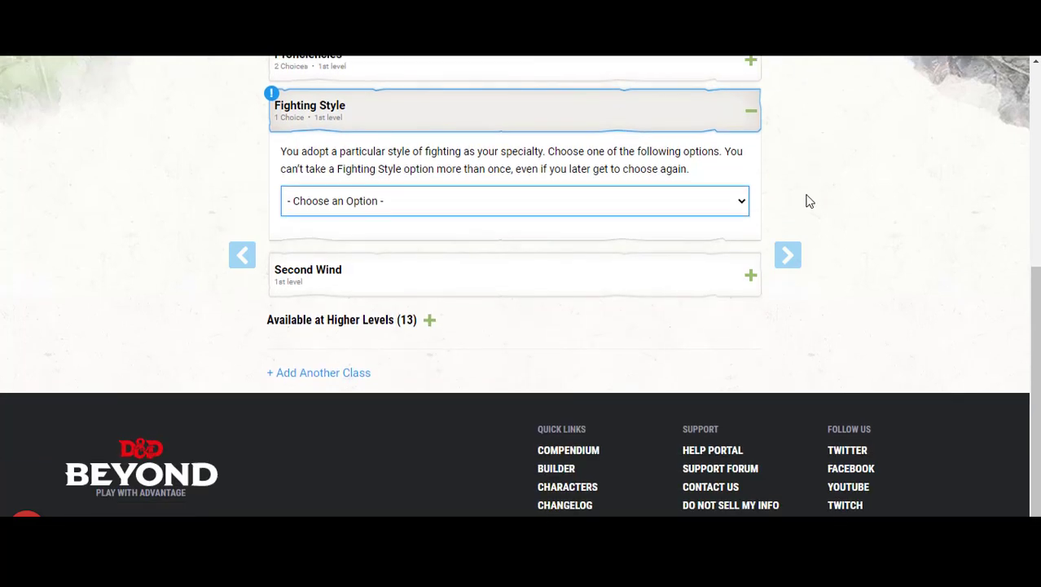
left_click(737, 205)
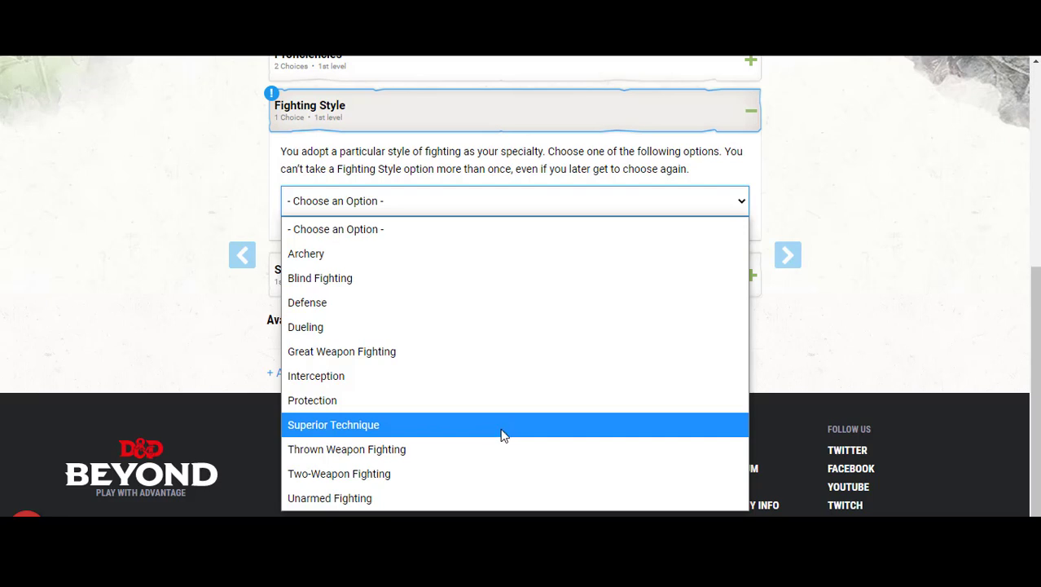
left_click(456, 473)
scroll(795, 300, "up", 2)
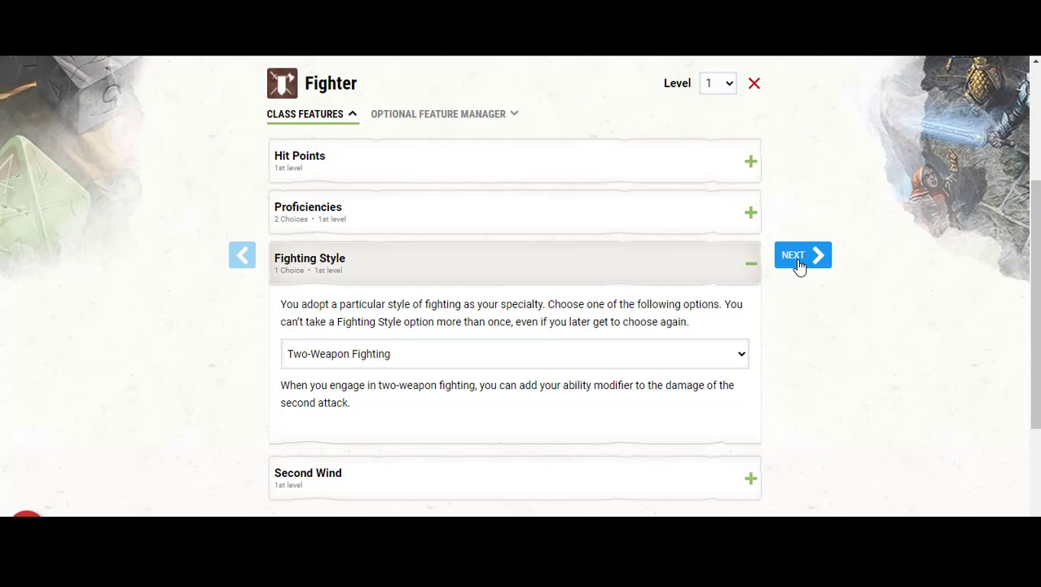
Step: Continue to the ability scores and set the generation method to Point Buy
left_click(799, 263)
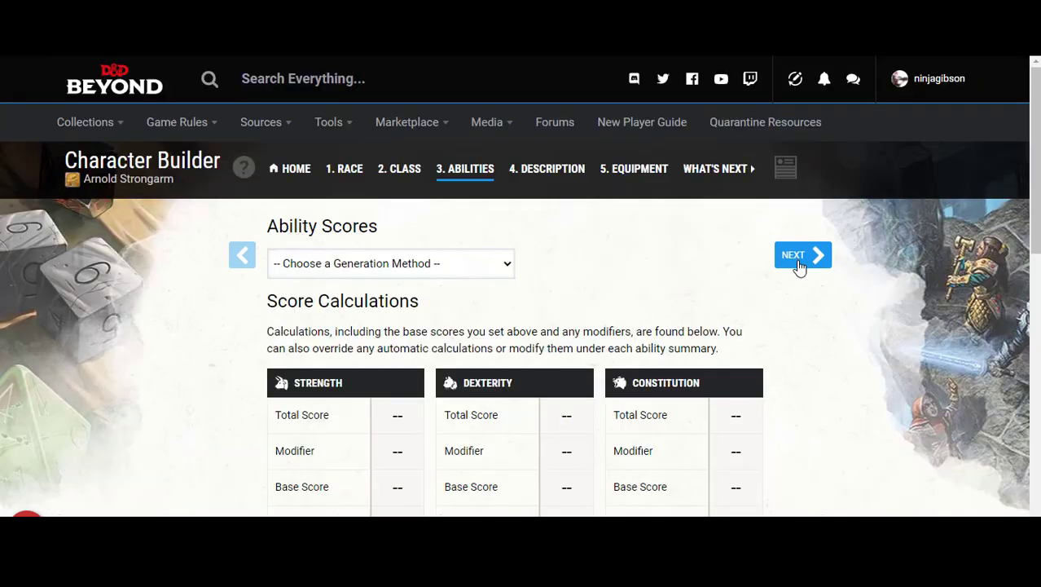
left_click(508, 263)
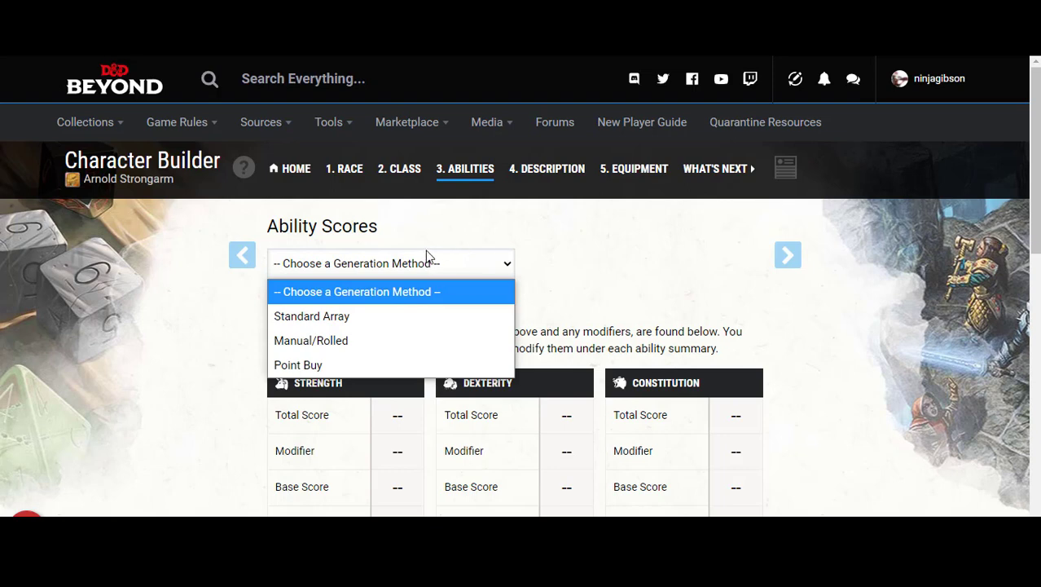
left_click(395, 358)
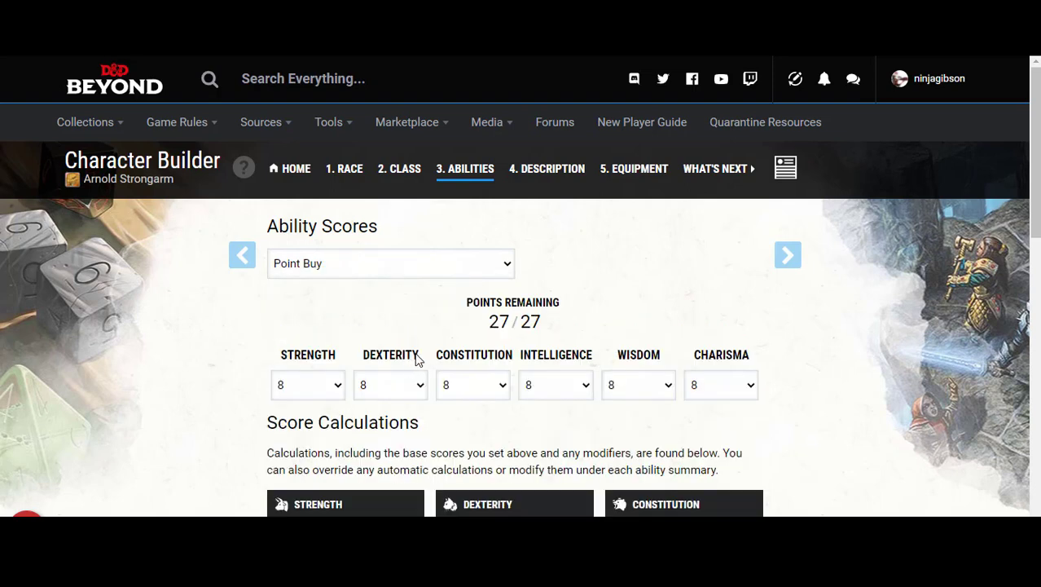
Step: Set the base scores to Strength 14, Dexterity 12 and Constitution 15
scroll(584, 393, "down", 2)
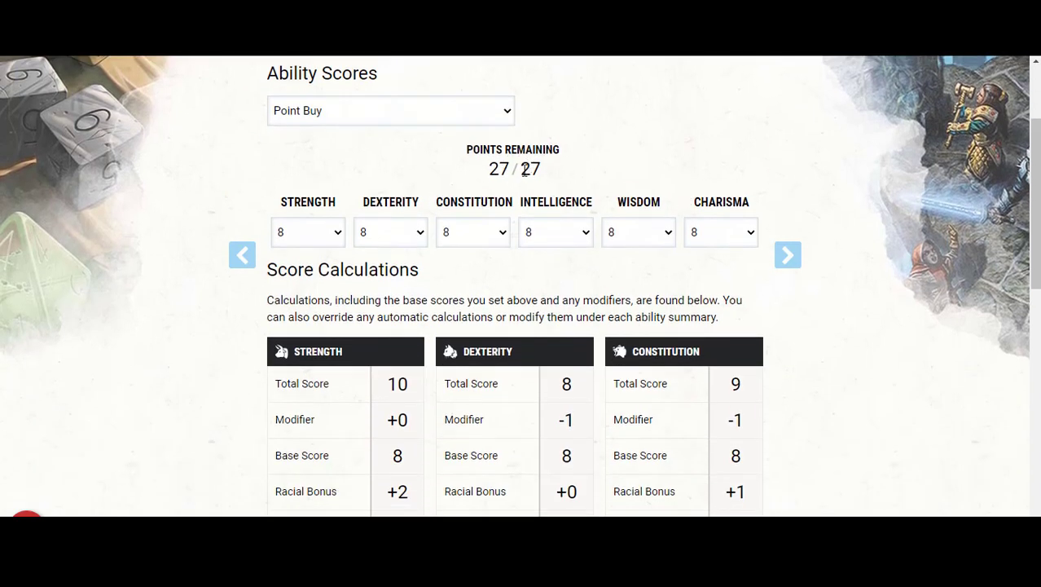
left_click(339, 237)
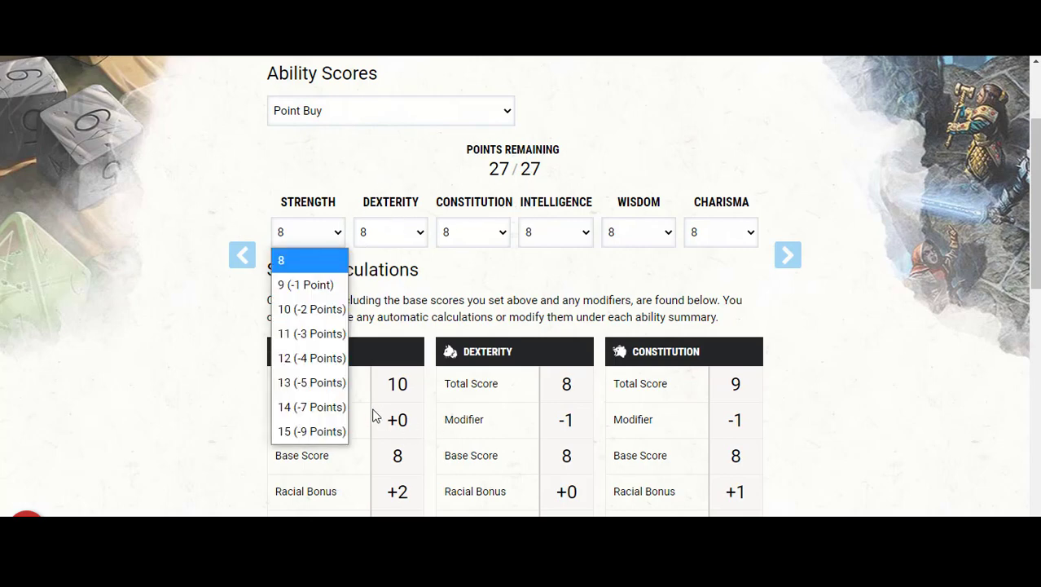
left_click(342, 408)
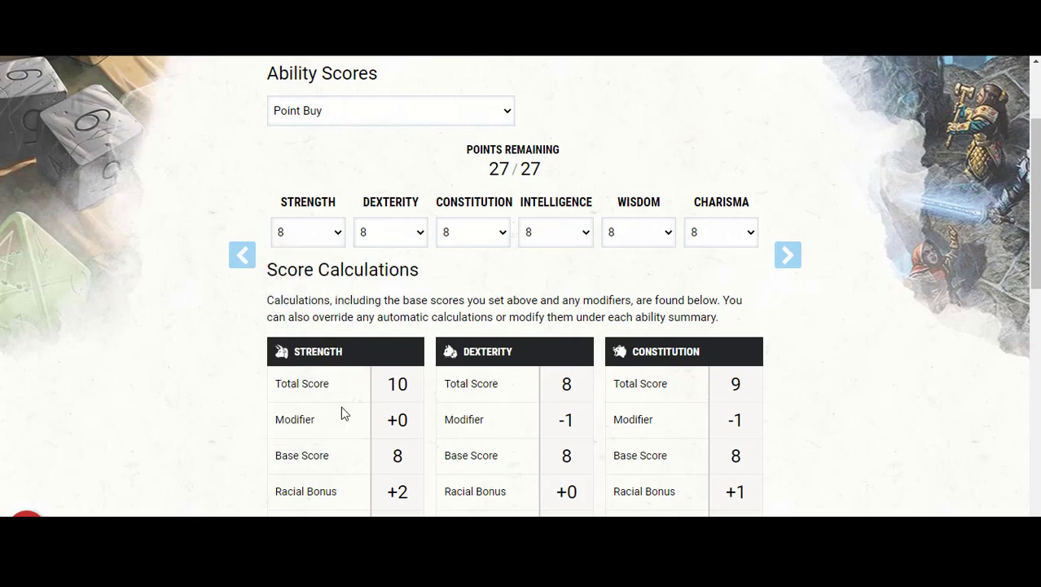
left_click(420, 235)
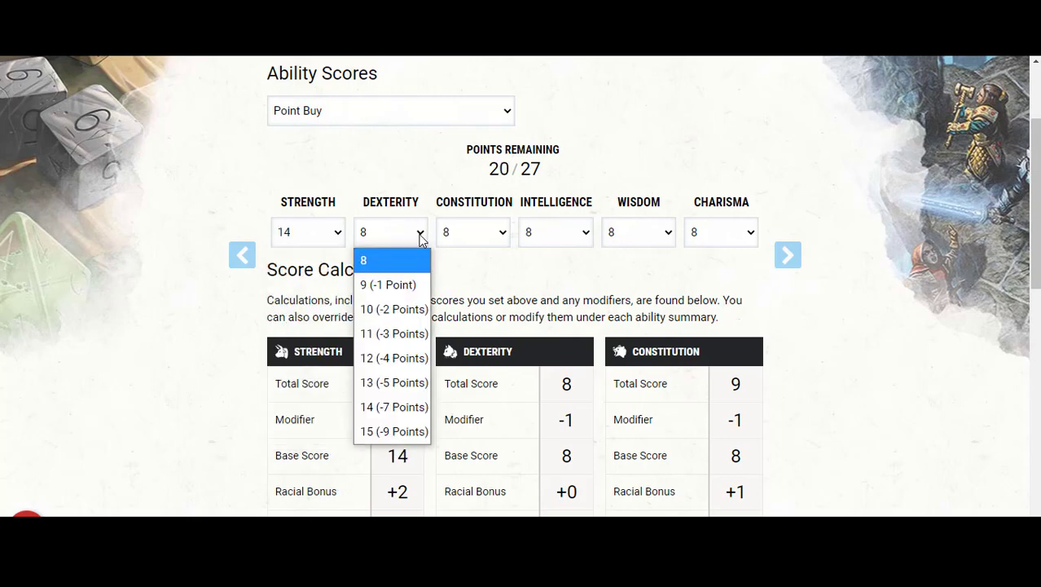
left_click(391, 358)
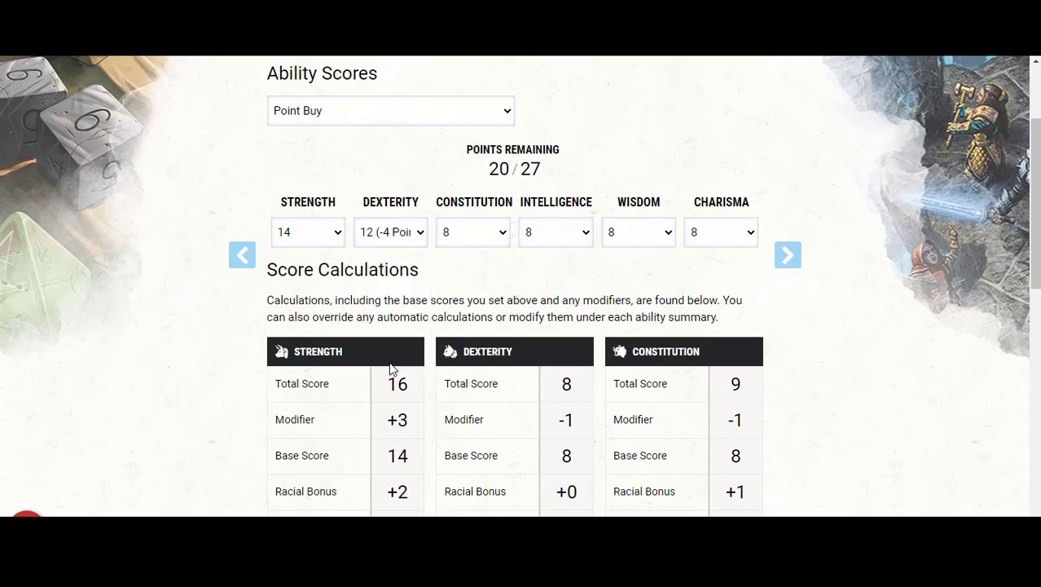
left_click(465, 239)
left_click(493, 432)
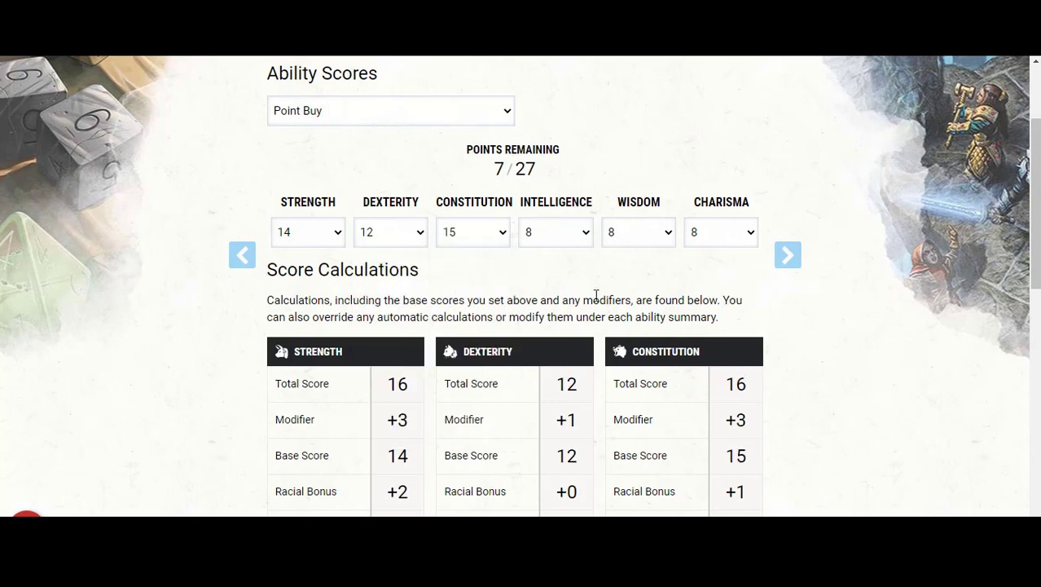
Step: Set the base Wisdom score to 12 and the base Intelligence score to 11
left_click(636, 237)
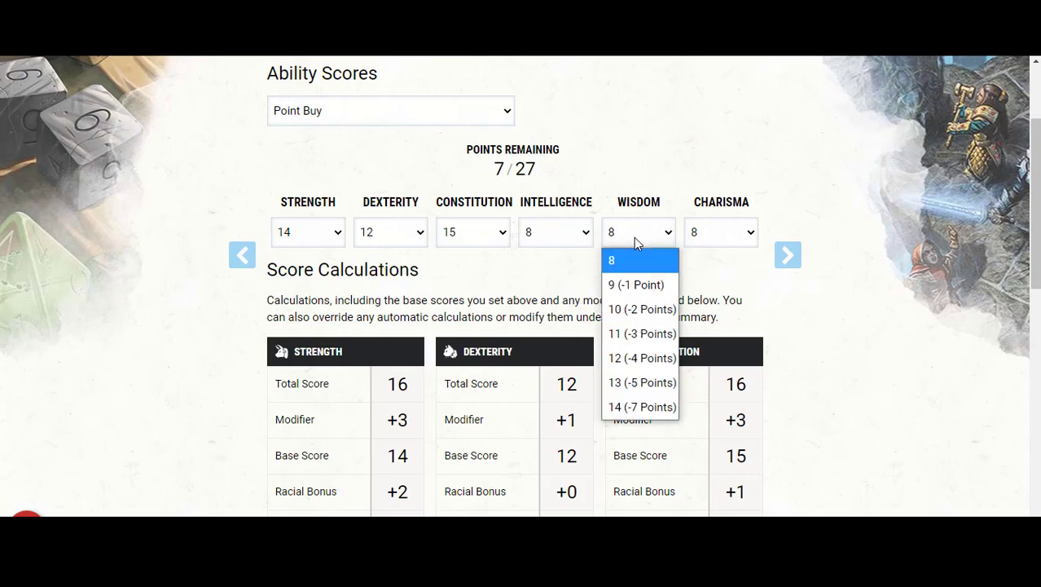
left_click(651, 358)
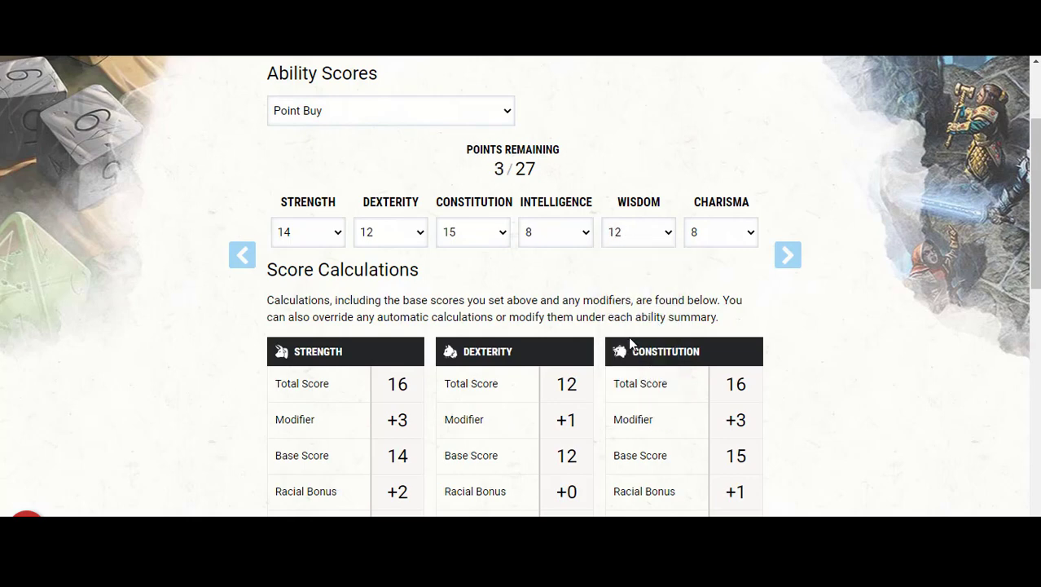
left_click(551, 242)
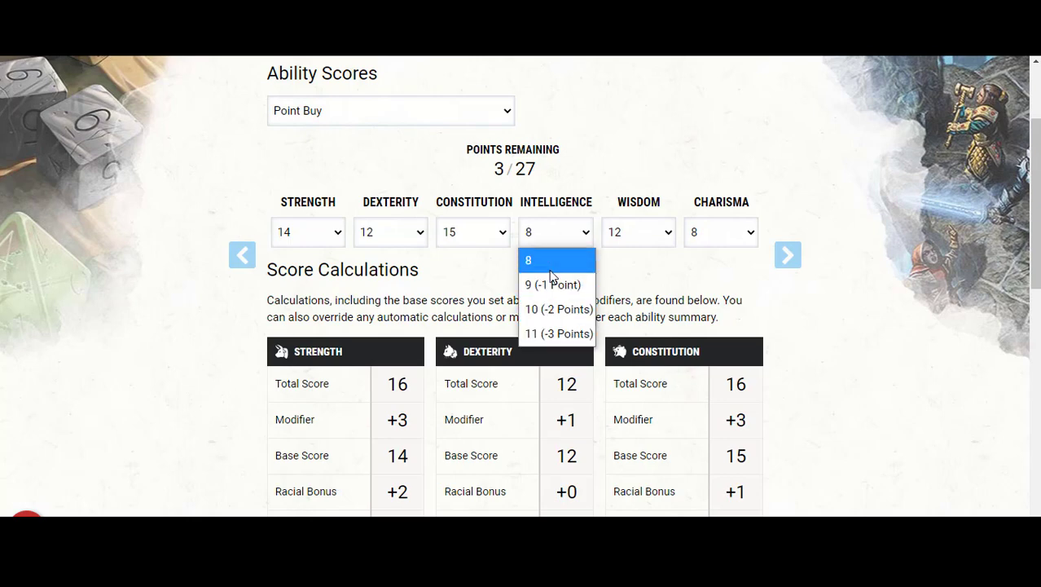
left_click(667, 277)
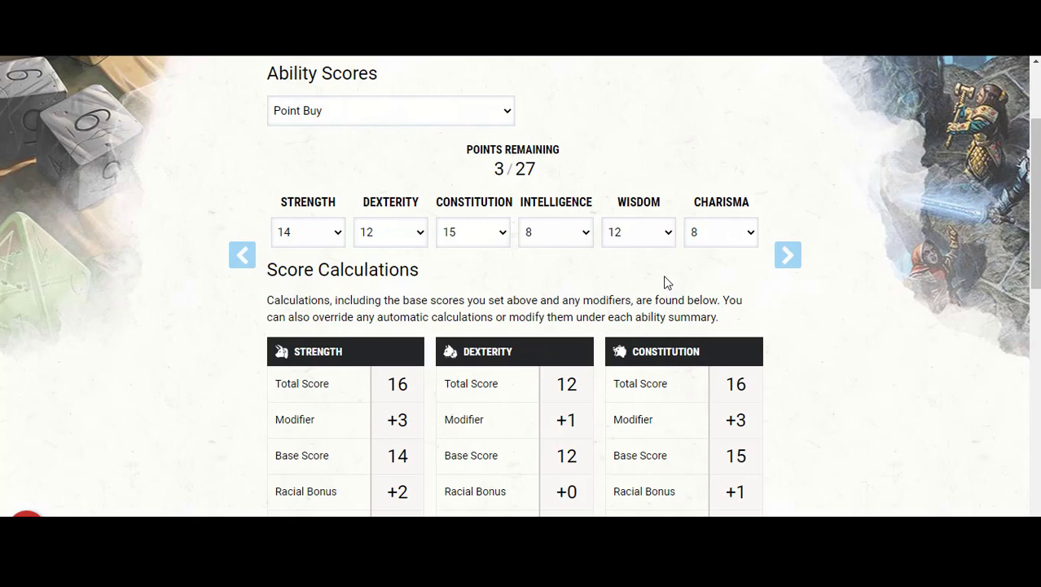
left_click(584, 232)
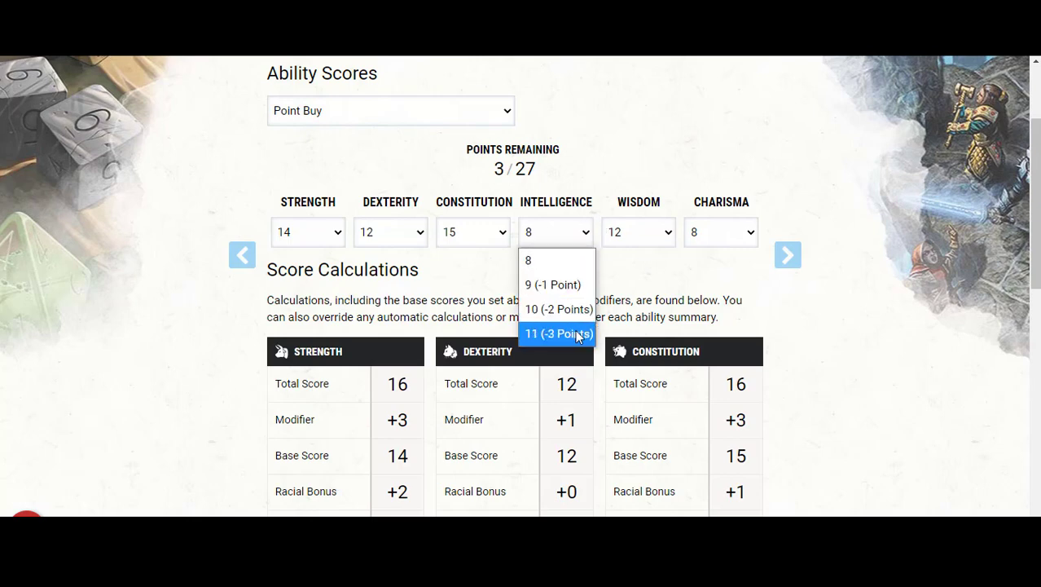
left_click(571, 334)
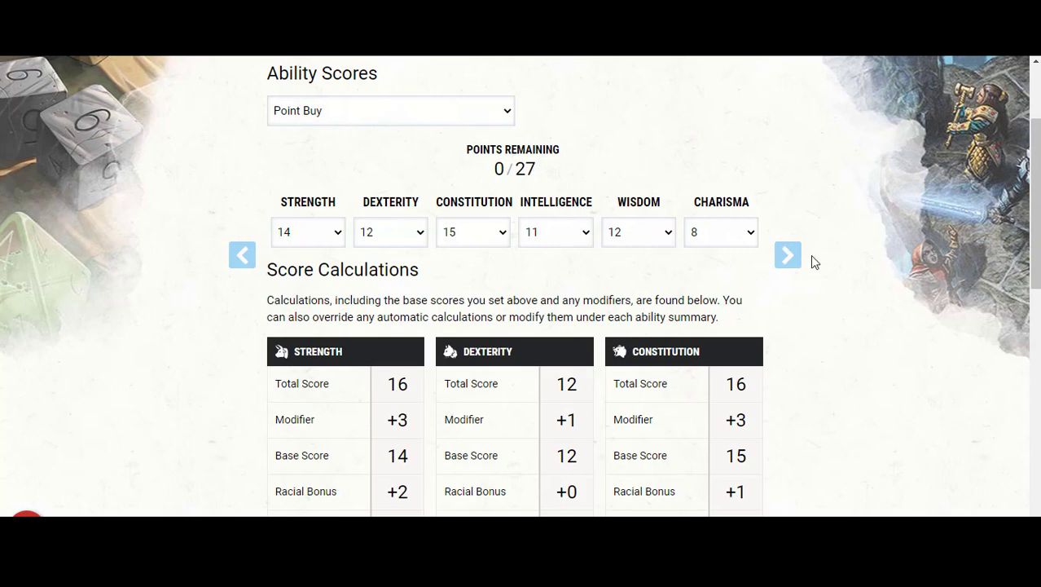
Step: Review the score calculations of all six abilities, including total scores, modifiers and racial bonuses
scroll(785, 295, "down", 4)
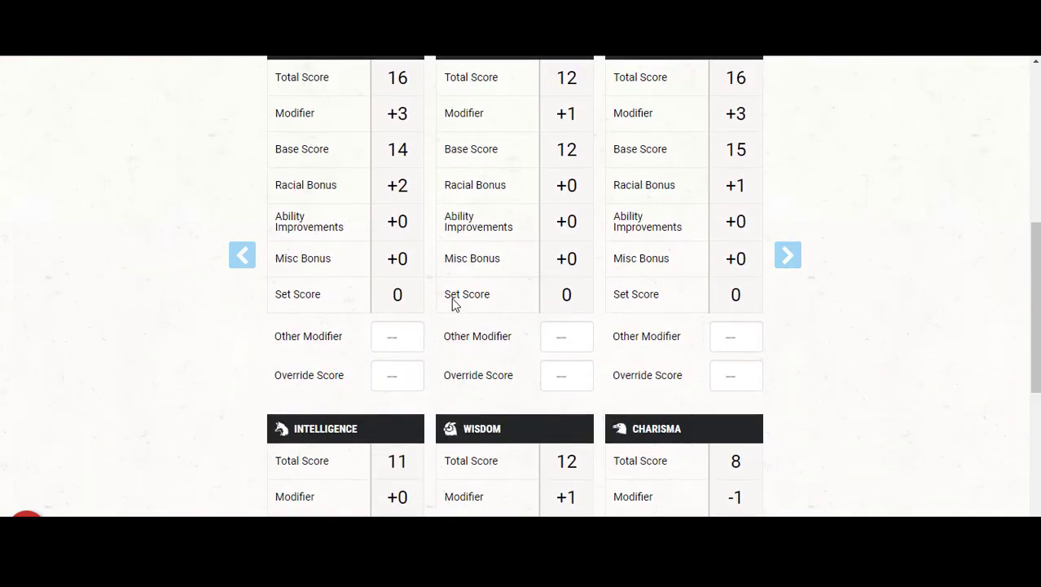
scroll(453, 299, "down", 2)
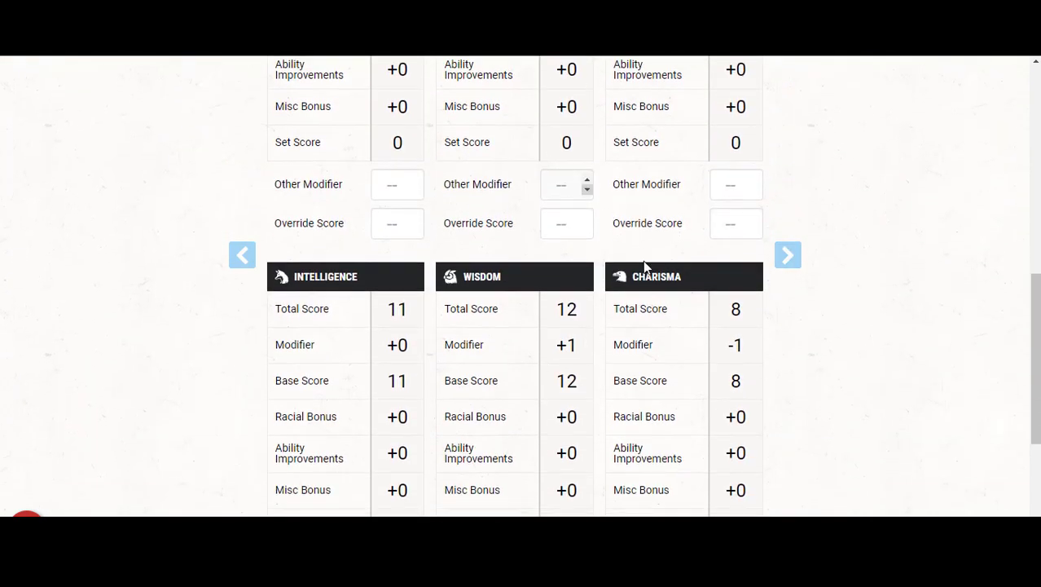
scroll(649, 275, "up", 3)
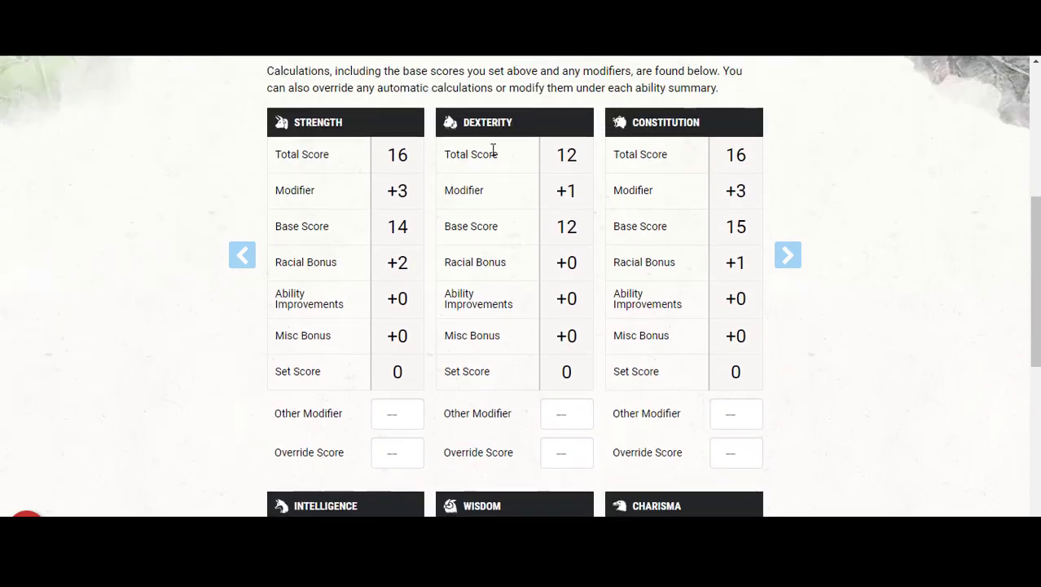
scroll(585, 167, "up", 1)
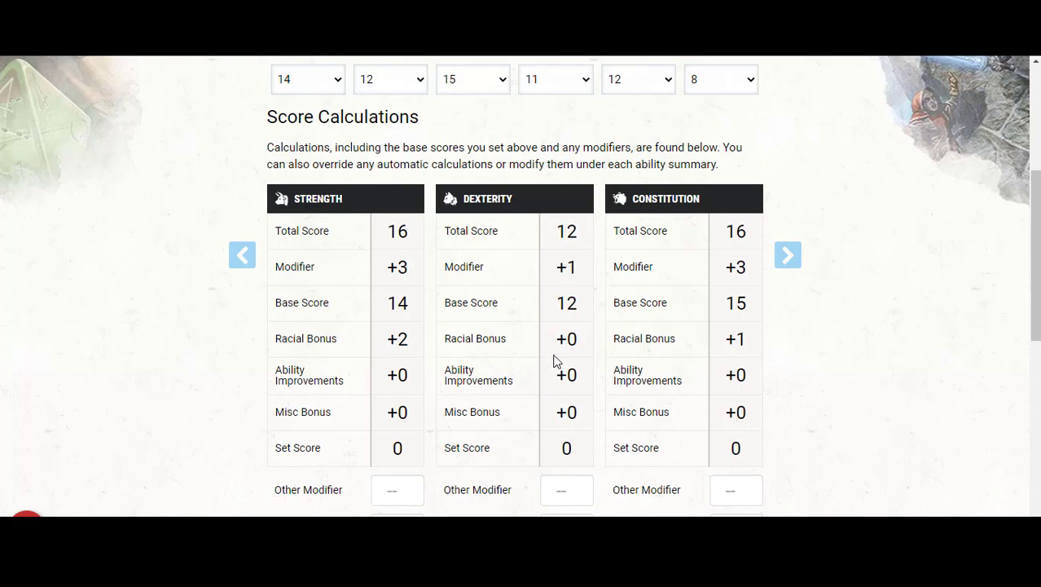
scroll(553, 360, "down", 2)
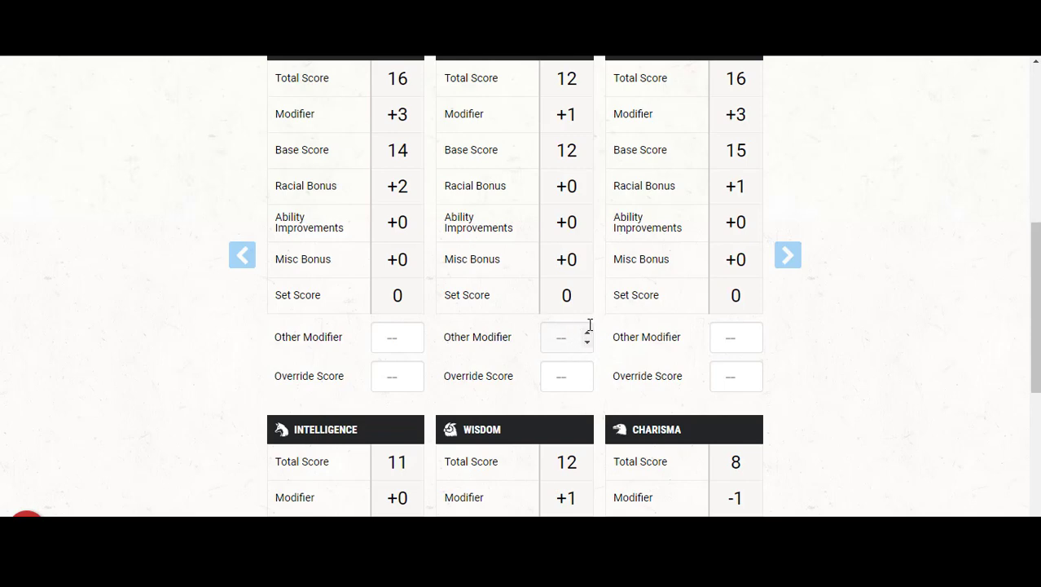
scroll(590, 325, "up", 5)
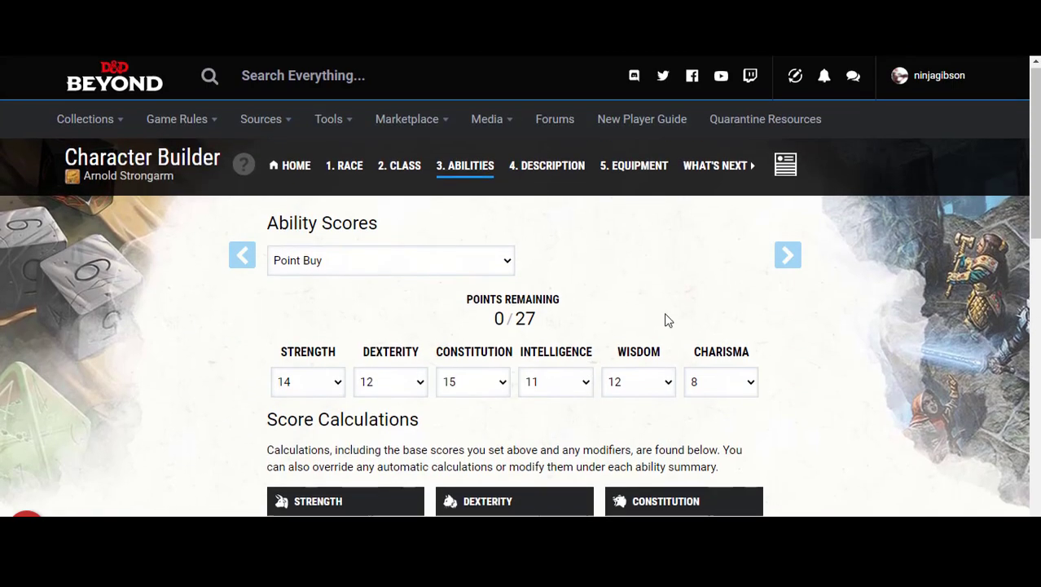
scroll(857, 342, "down", 2)
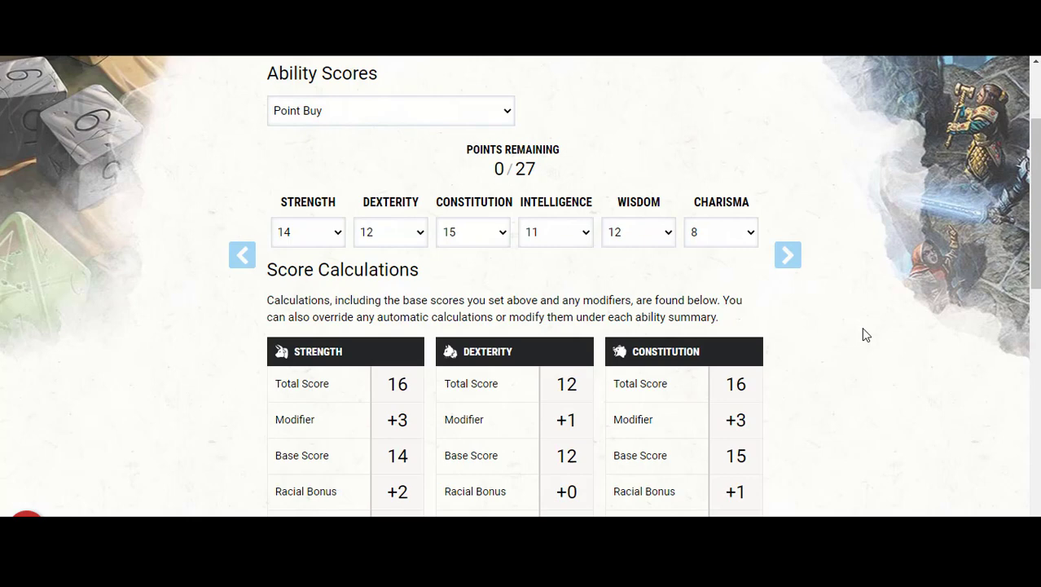
scroll(865, 335, "down", 1)
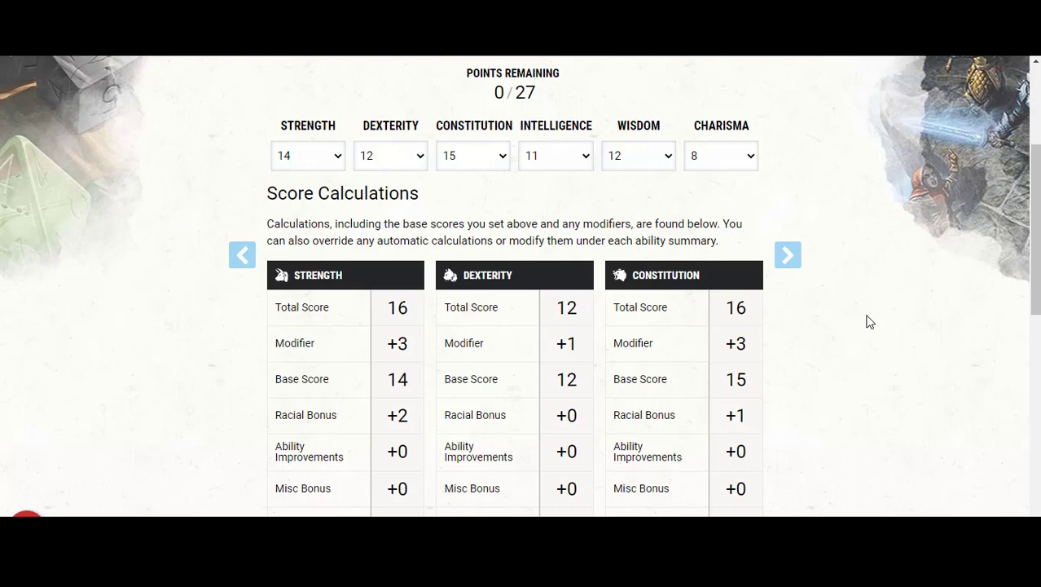
Step: Continue to the character description, look through the available backgrounds and set the background to Gladiator
left_click(792, 258)
scroll(527, 330, "down", 3)
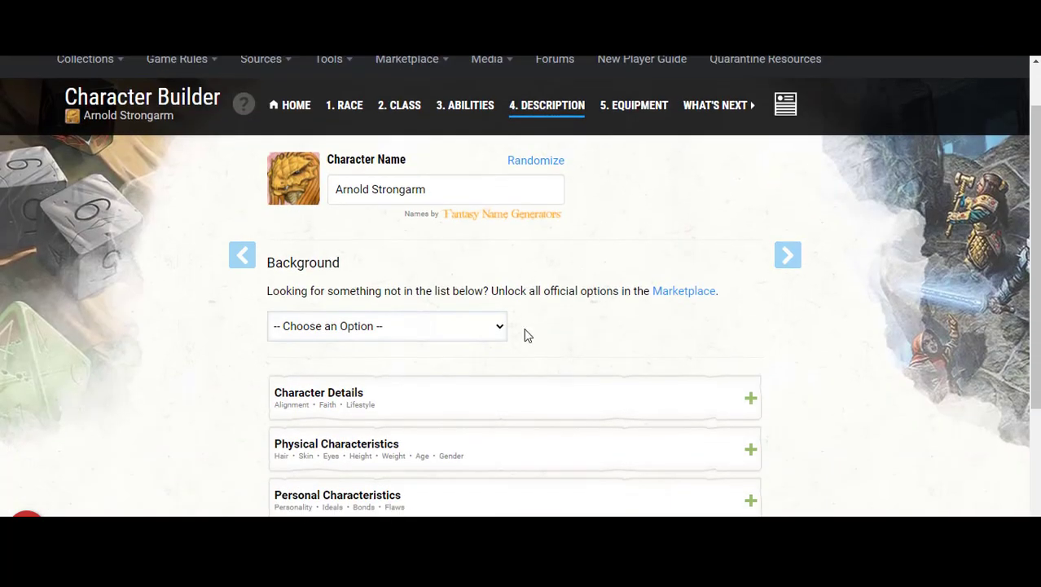
scroll(531, 323, "up", 1)
left_click(487, 247)
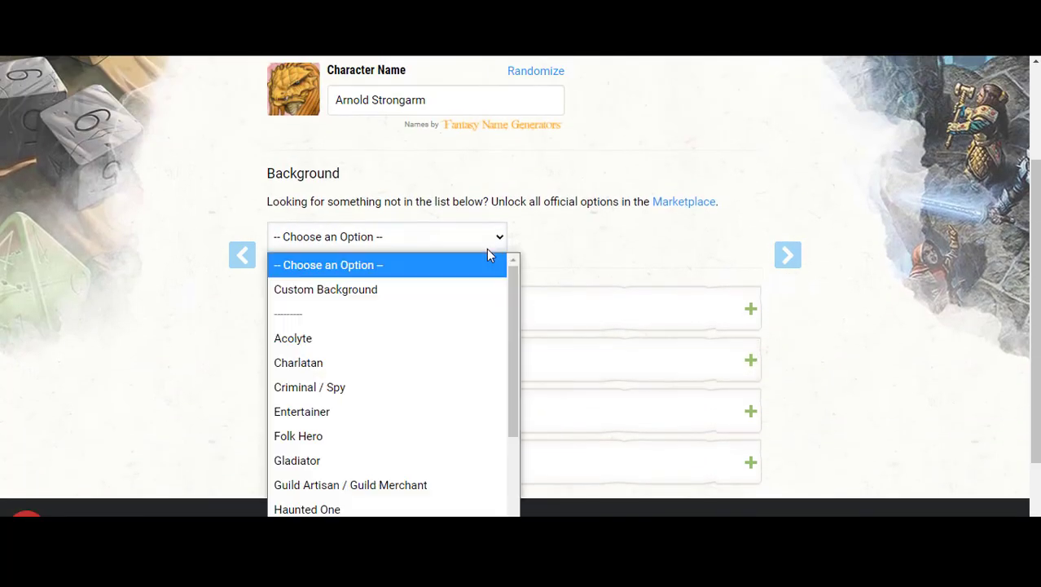
scroll(477, 370, "down", 3)
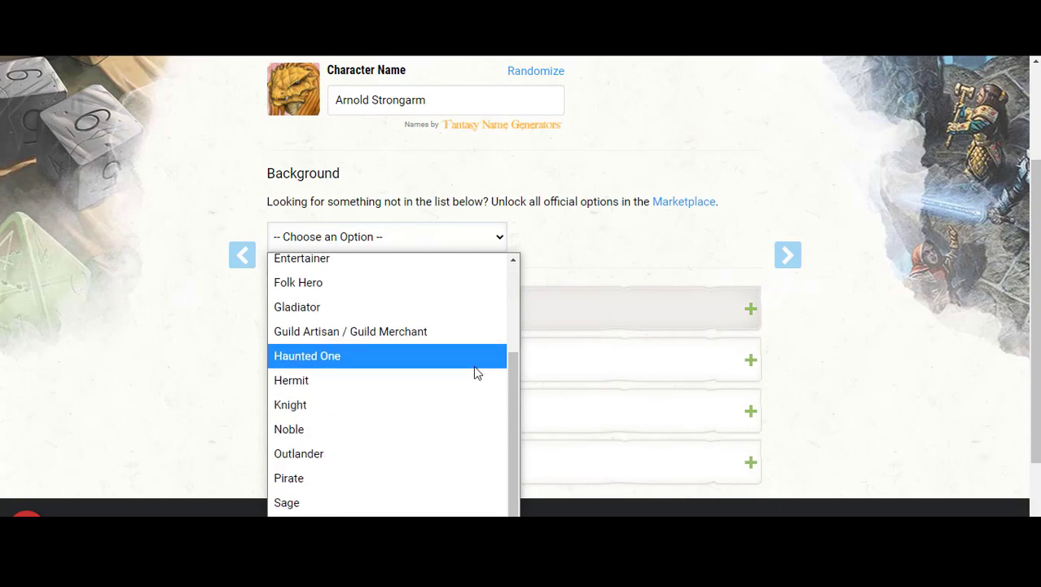
scroll(471, 359, "up", 2)
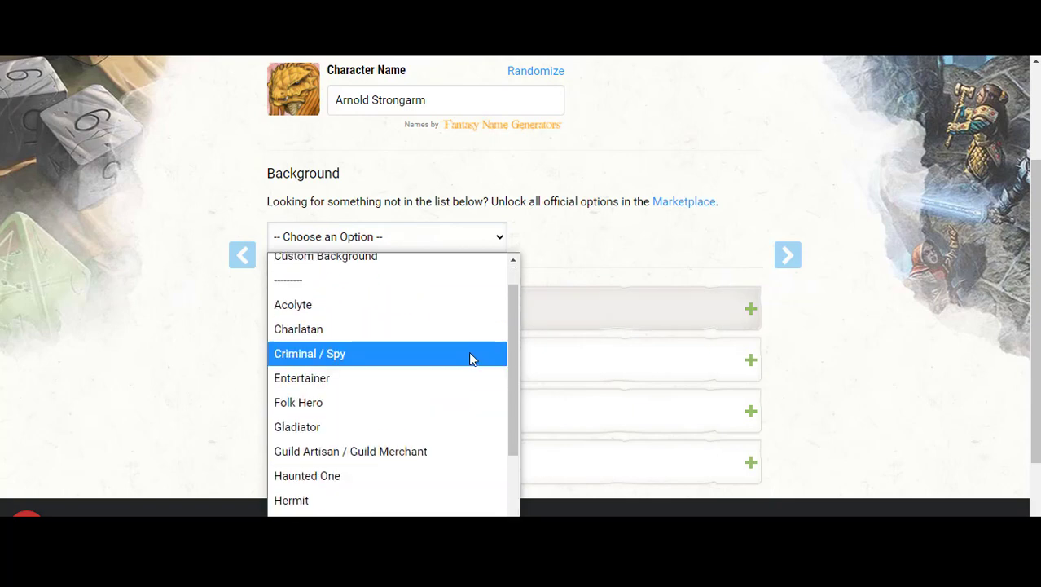
scroll(471, 359, "down", 2)
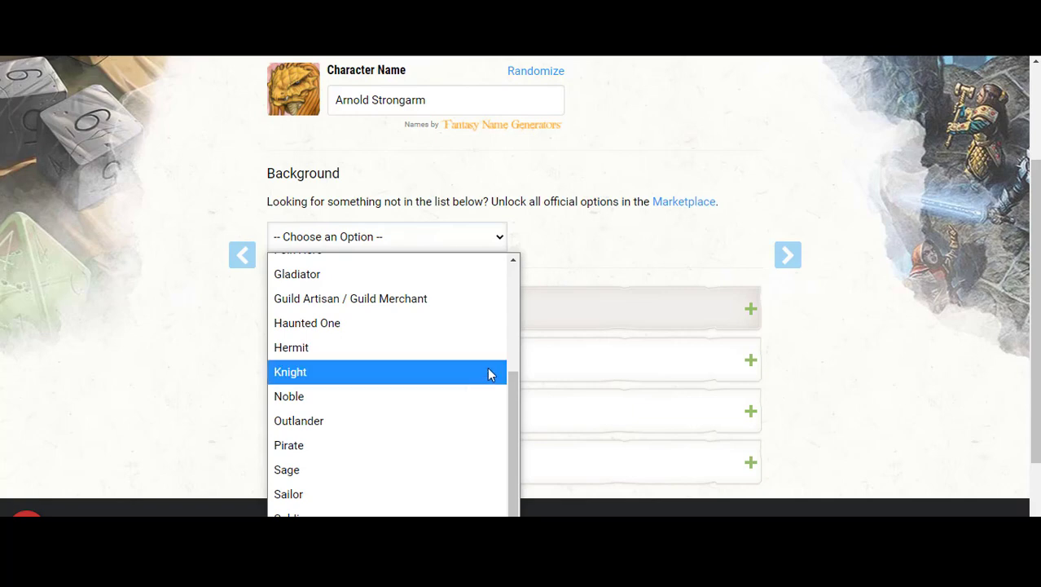
scroll(477, 366, "up", 2)
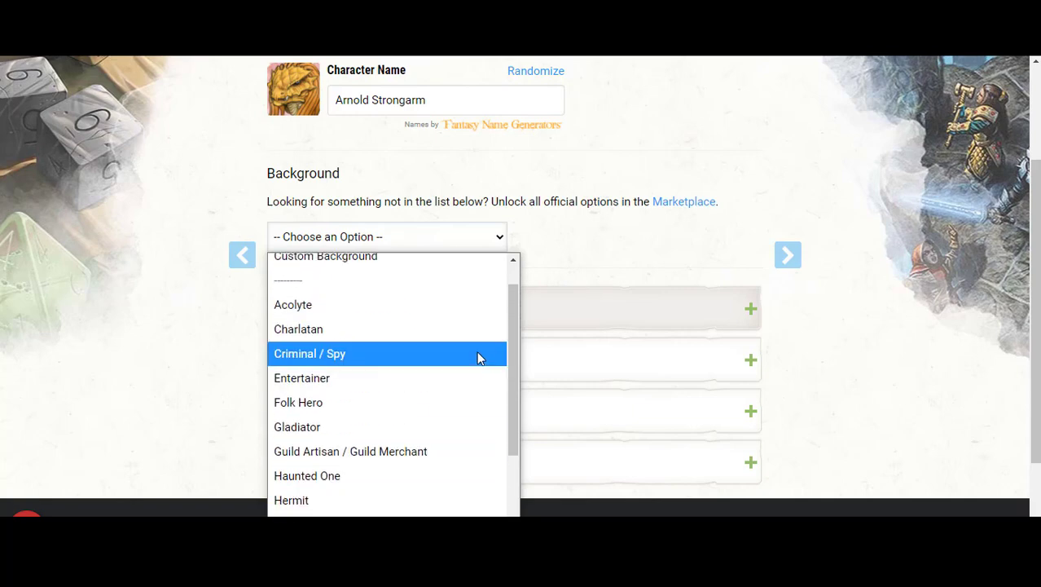
scroll(478, 359, "down", 2)
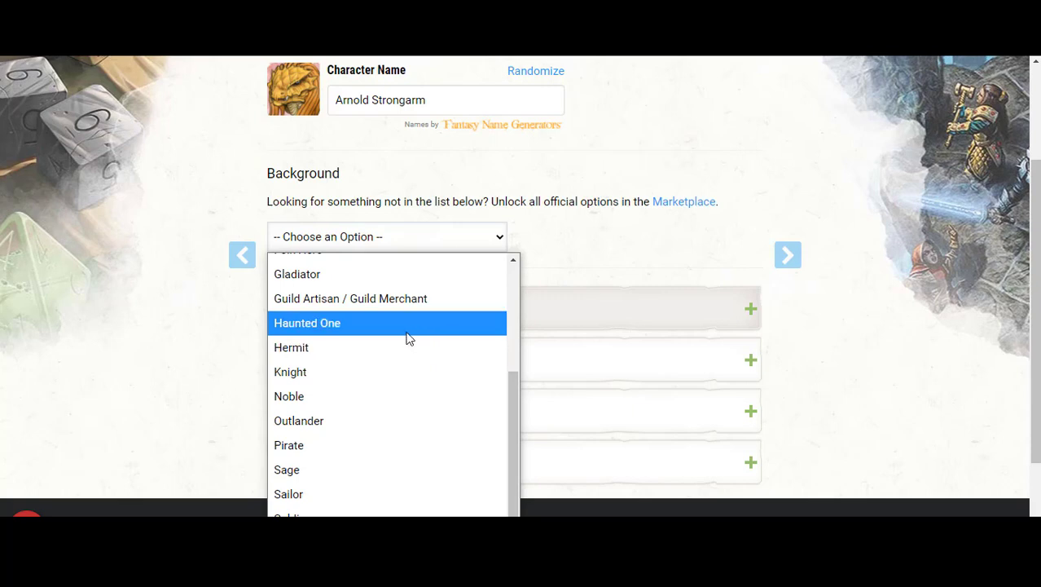
left_click(475, 282)
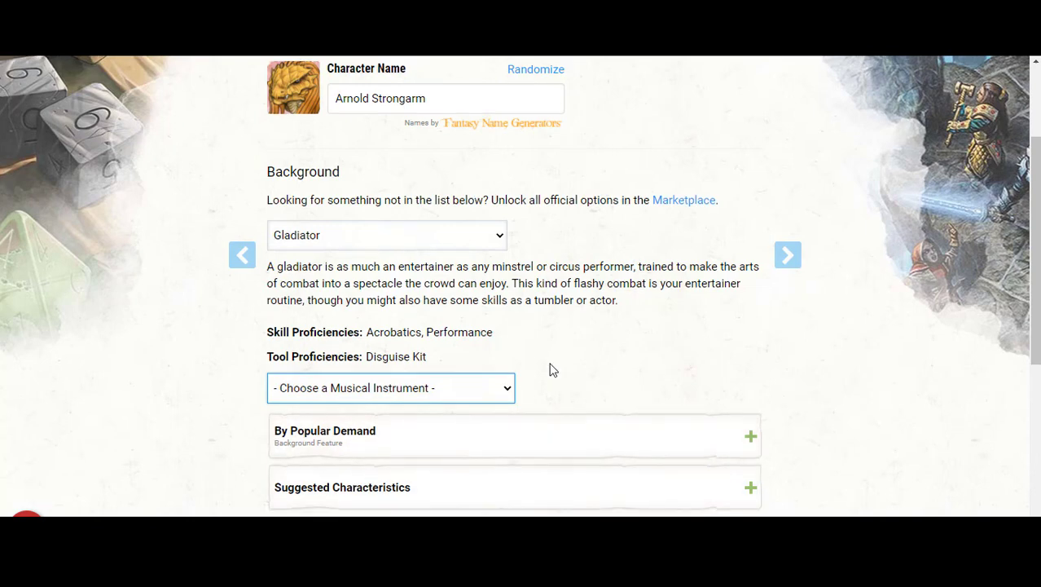
Step: Choose Drum as the musical instrument for the Gladiator background's tool proficiency
scroll(491, 260, "down", 1)
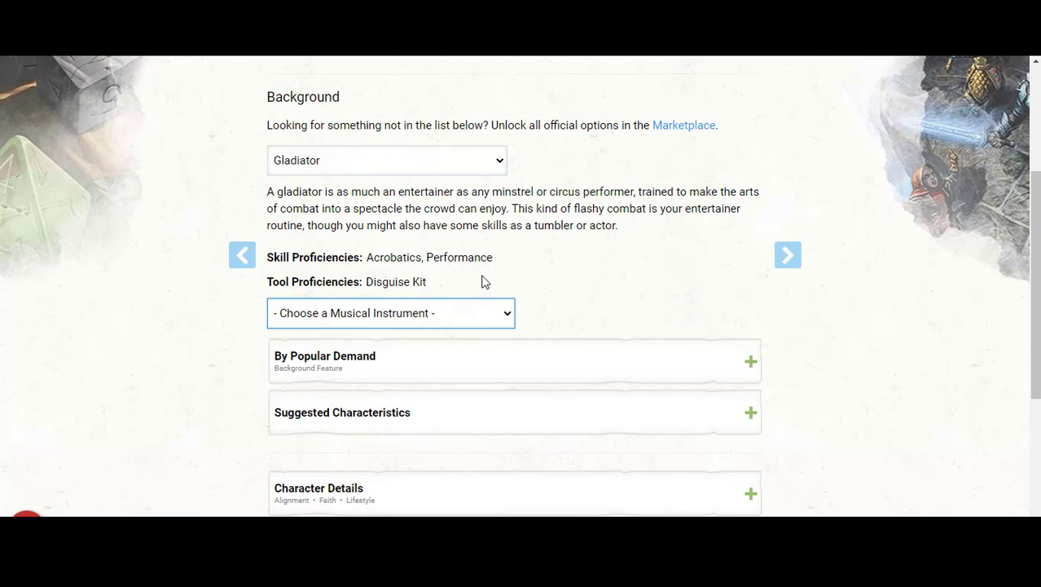
left_click(446, 319)
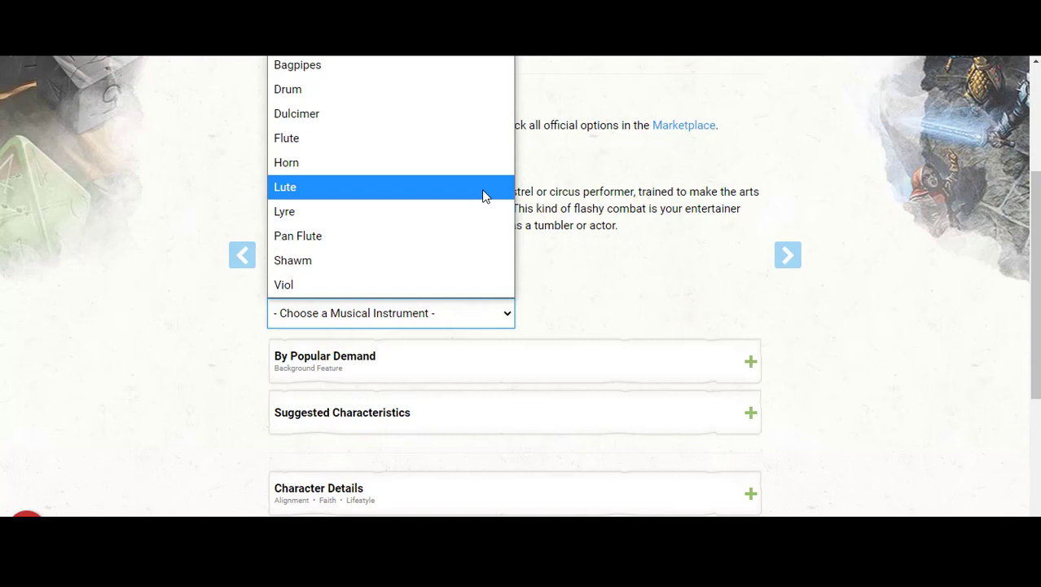
left_click(445, 99)
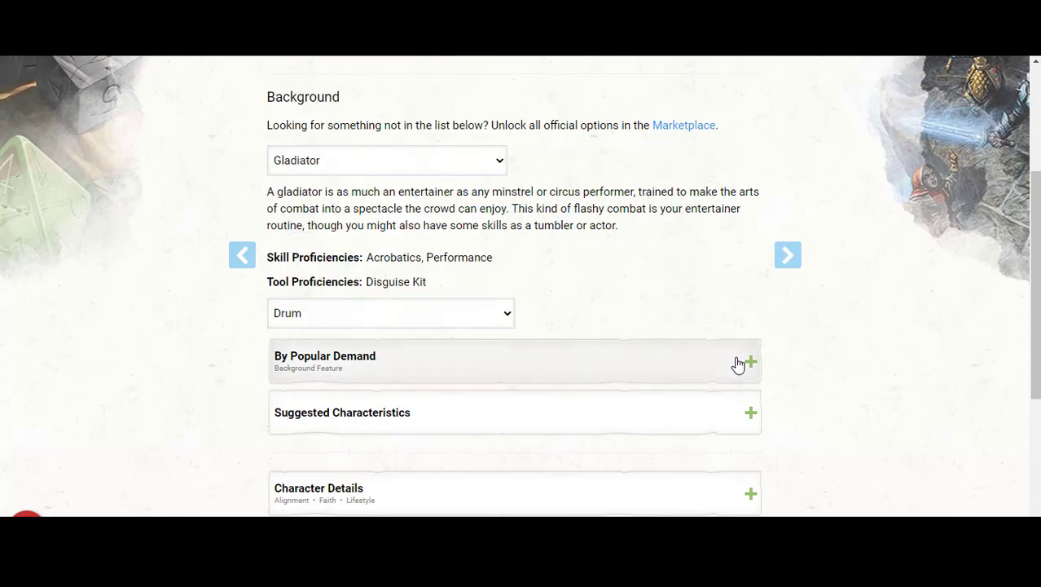
Step: Look through the Physical Characteristics and Character Details sections of the character description
scroll(743, 316, "down", 2)
scroll(766, 326, "down", 1)
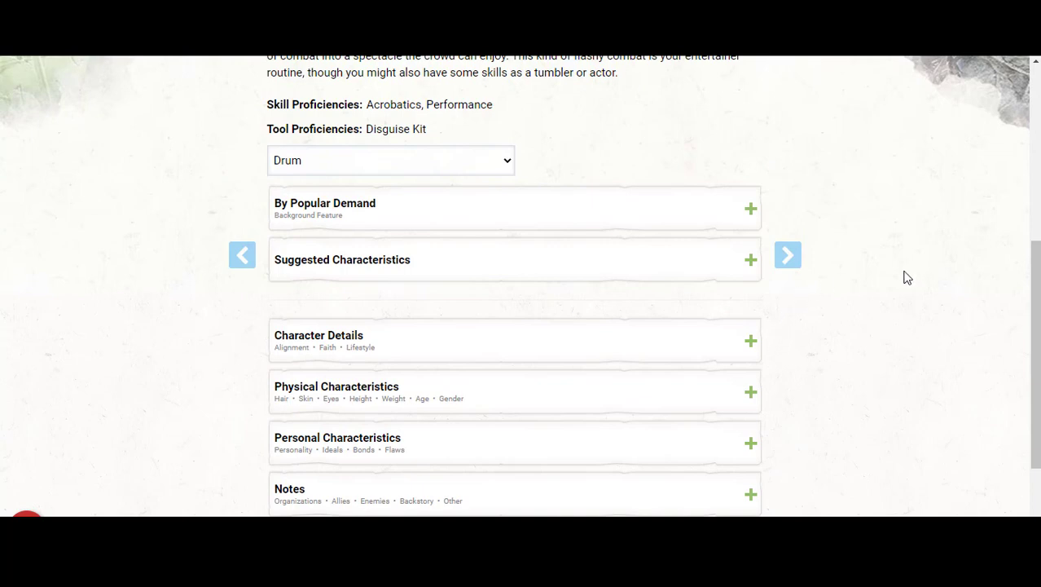
scroll(975, 301, "down", 3)
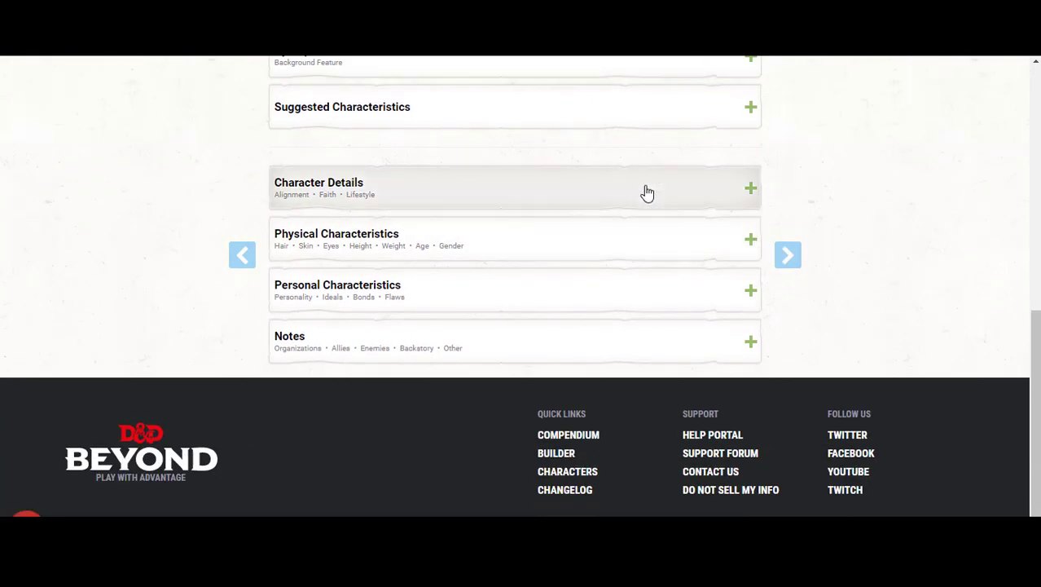
left_click(519, 227)
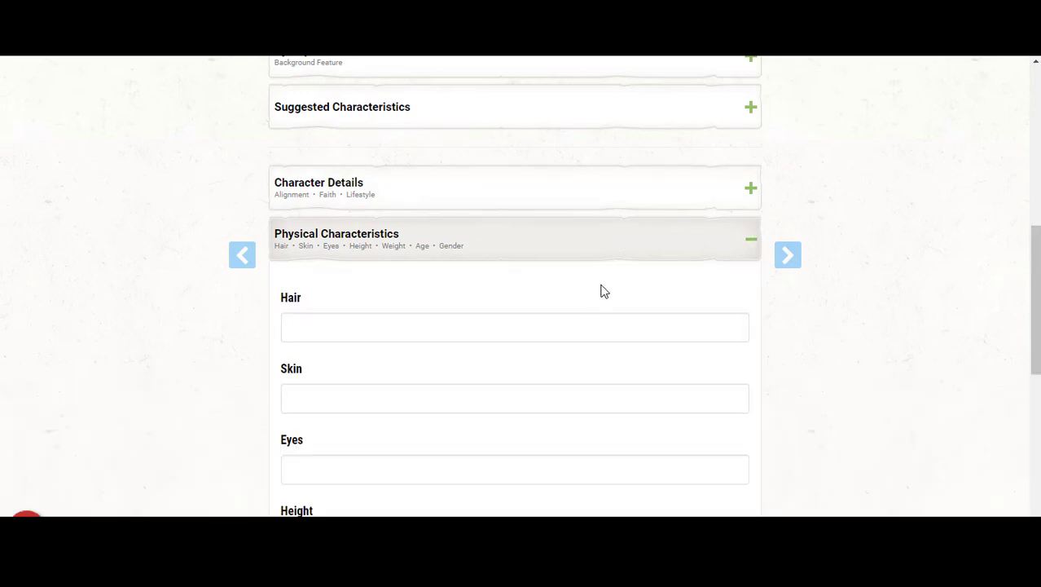
left_click(528, 246)
left_click(545, 191)
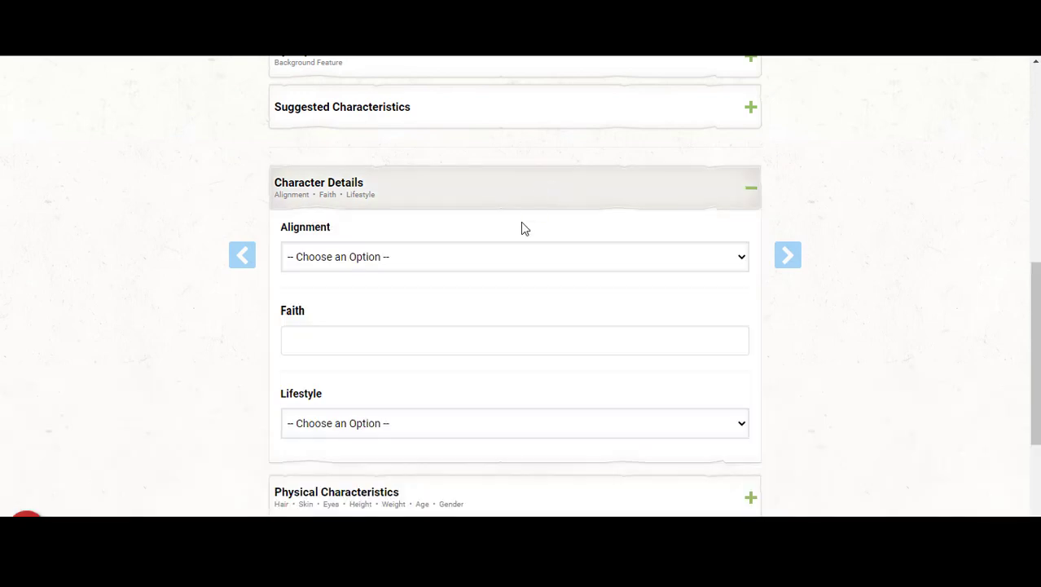
left_click(546, 194)
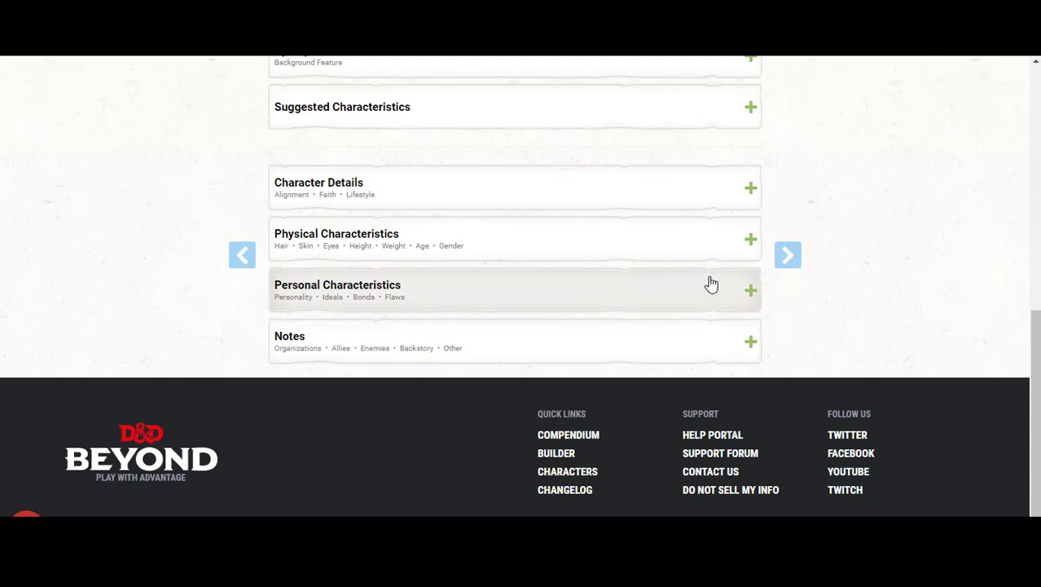
scroll(738, 262, "up", 10)
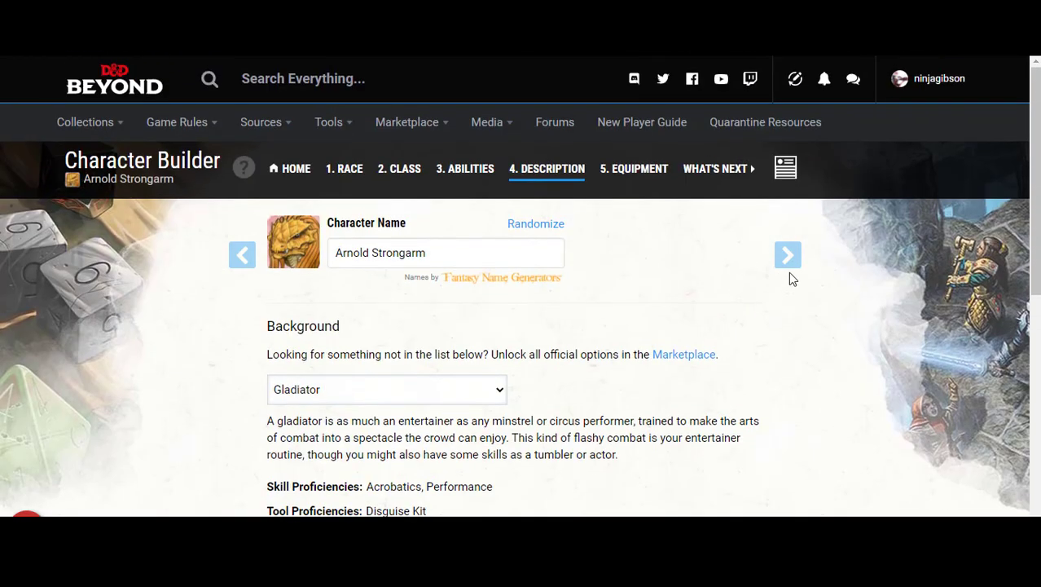
Step: Continue to the equipment stage, opt for starting equipment instead of gold and select chain mail for the Fighter
left_click(799, 257)
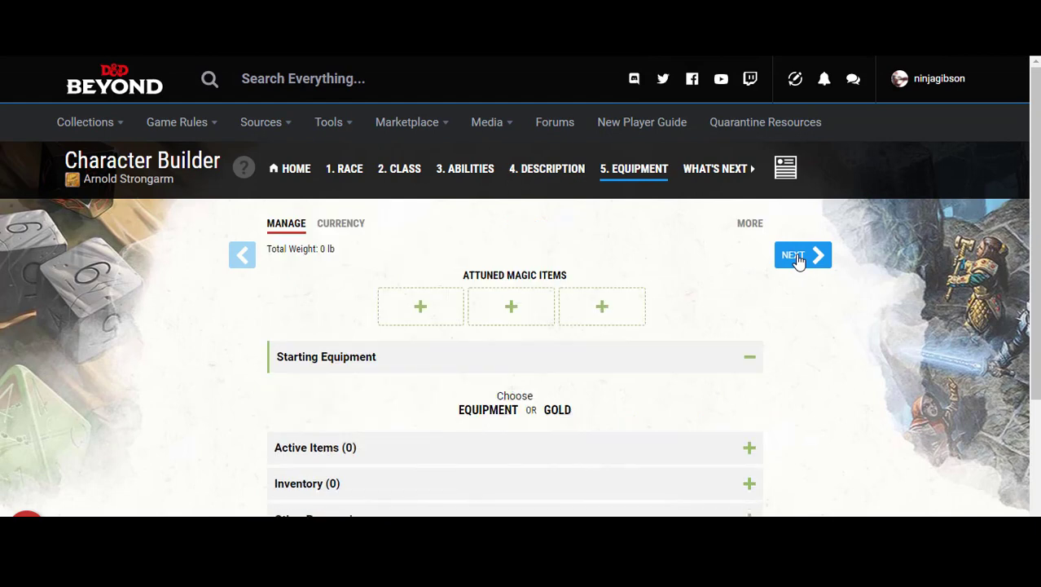
scroll(770, 391, "down", 3)
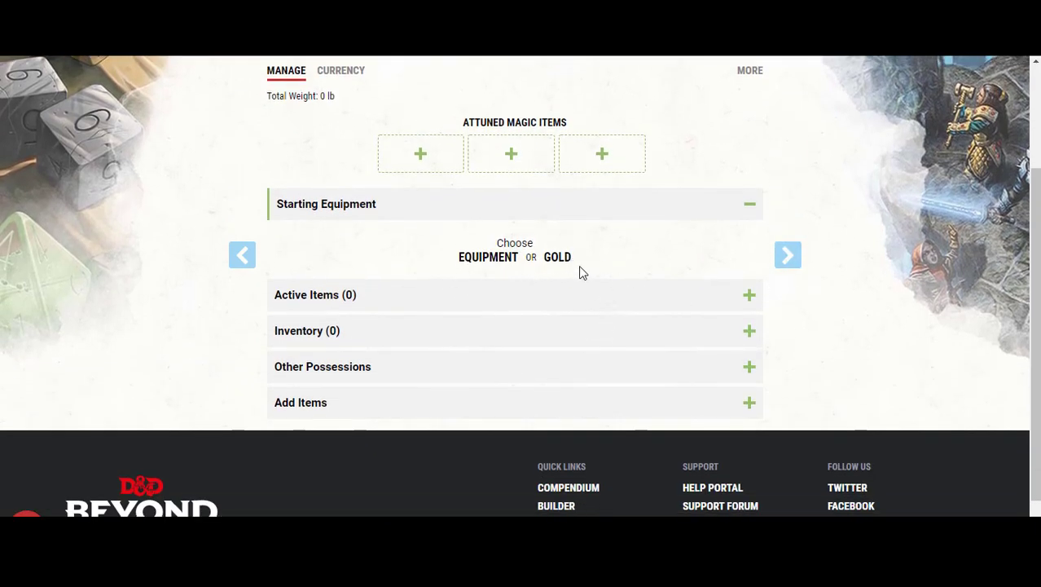
left_click(500, 260)
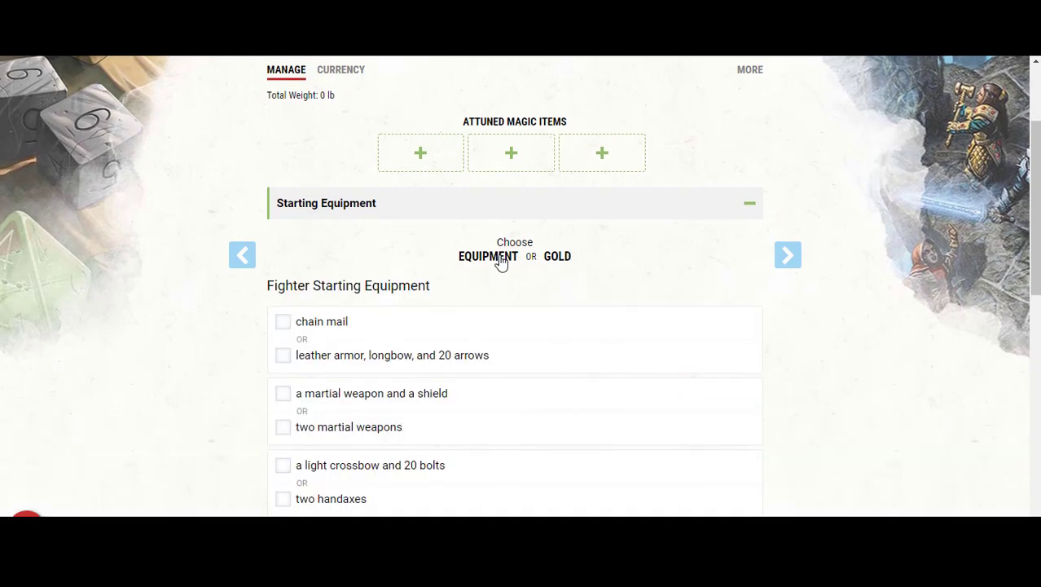
scroll(442, 334, "down", 1)
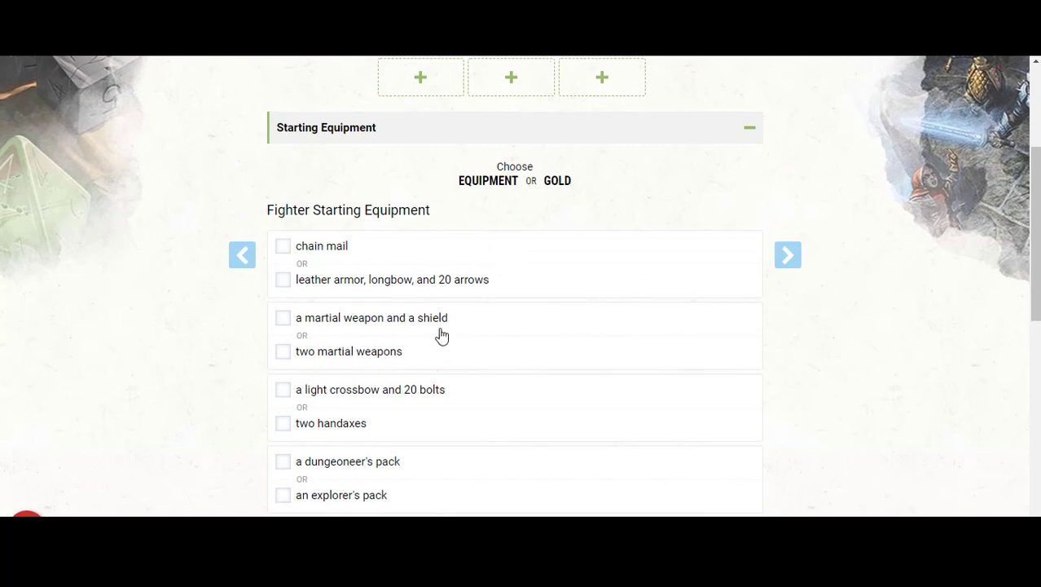
left_click(284, 248)
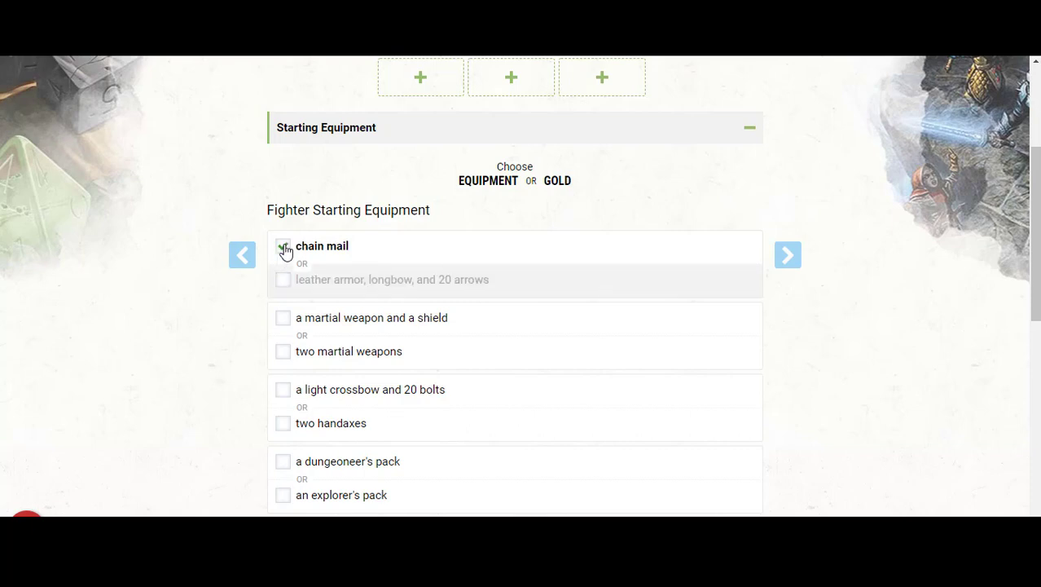
Step: Select two martial weapons as Fighter starting equipment and set them to Longsword and Battleaxe
scroll(285, 251, "down", 1)
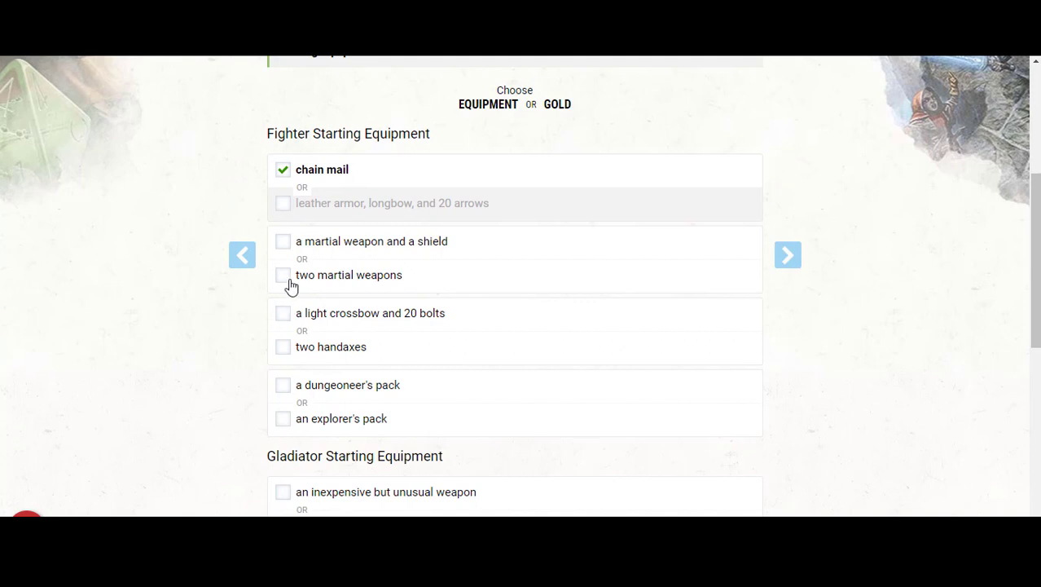
left_click(286, 278)
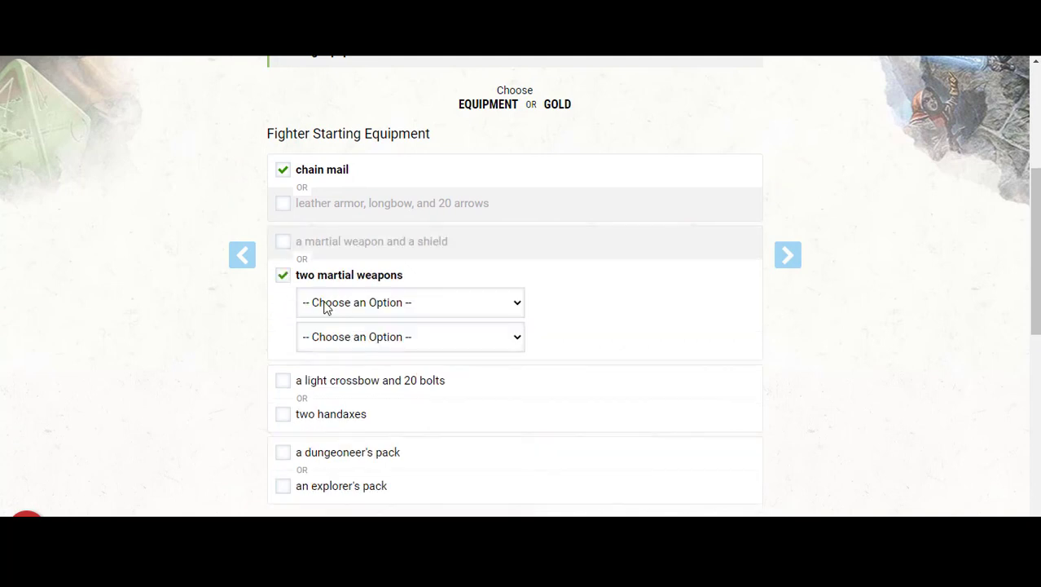
left_click(326, 306)
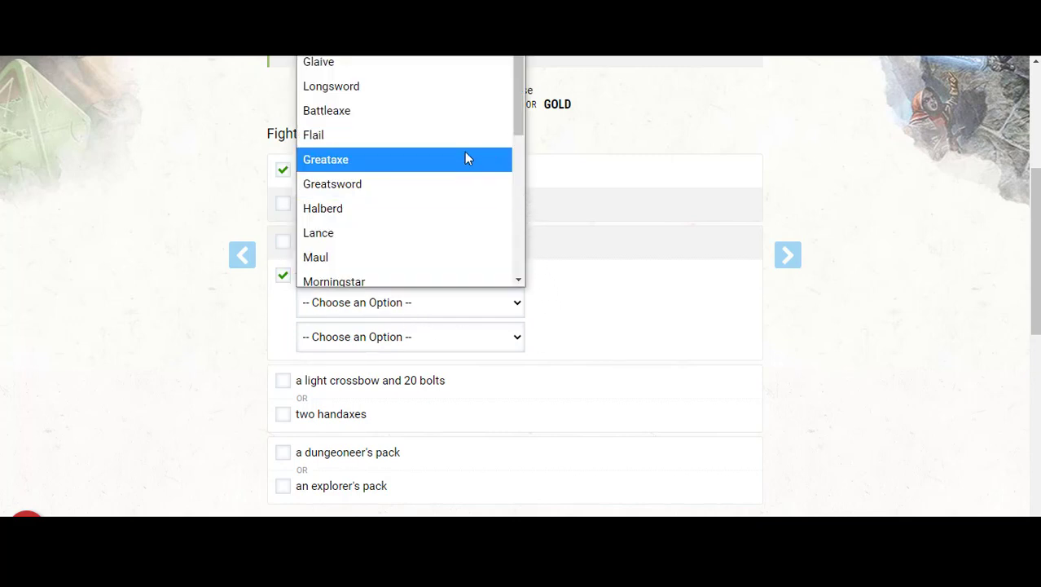
left_click(440, 94)
left_click(518, 338)
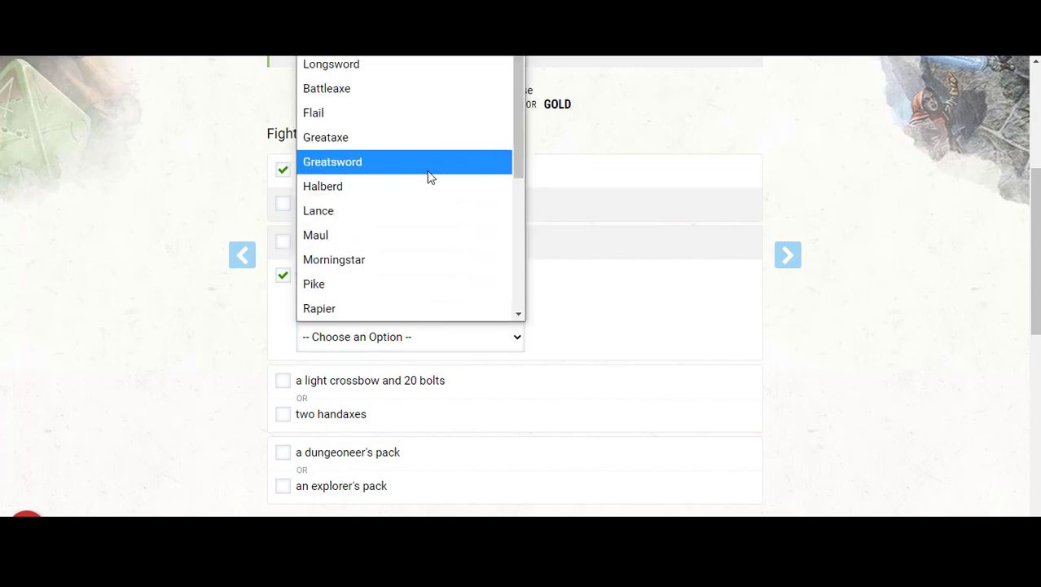
left_click(453, 103)
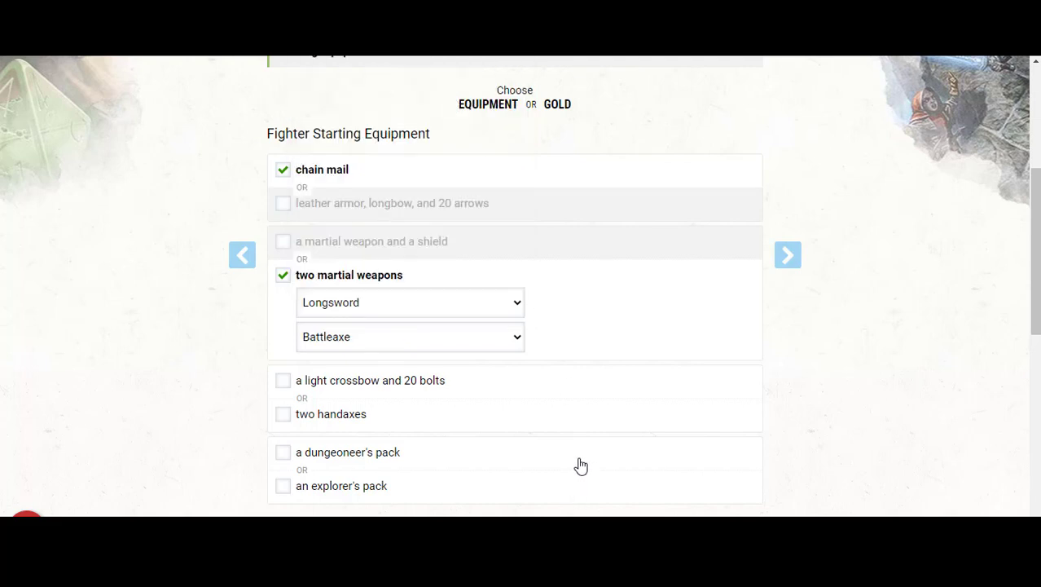
Step: Select two handaxes and a dungeoneer's pack as the remaining Fighter starting equipment
scroll(577, 454, "down", 1)
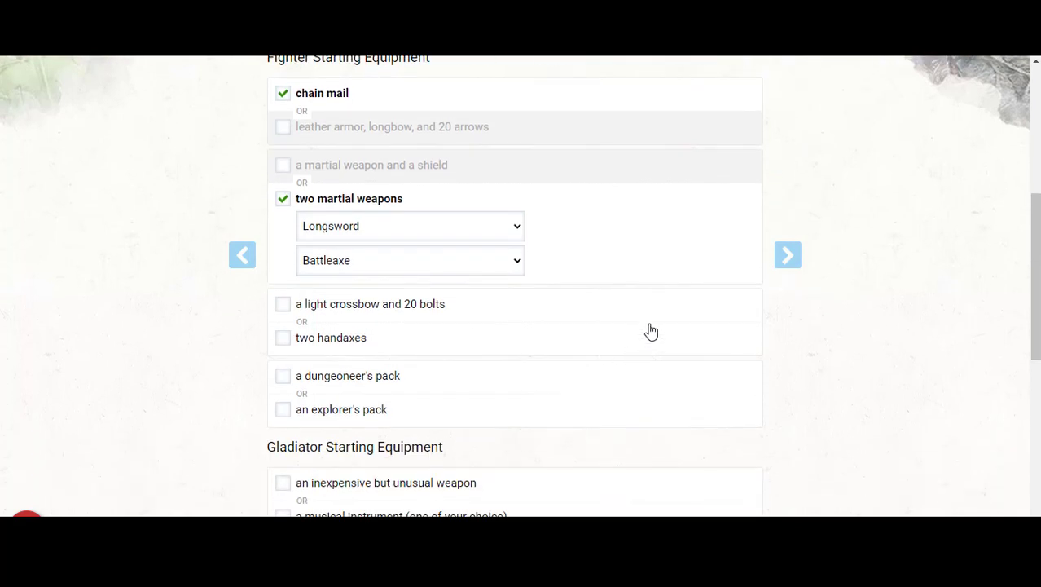
left_click(358, 344)
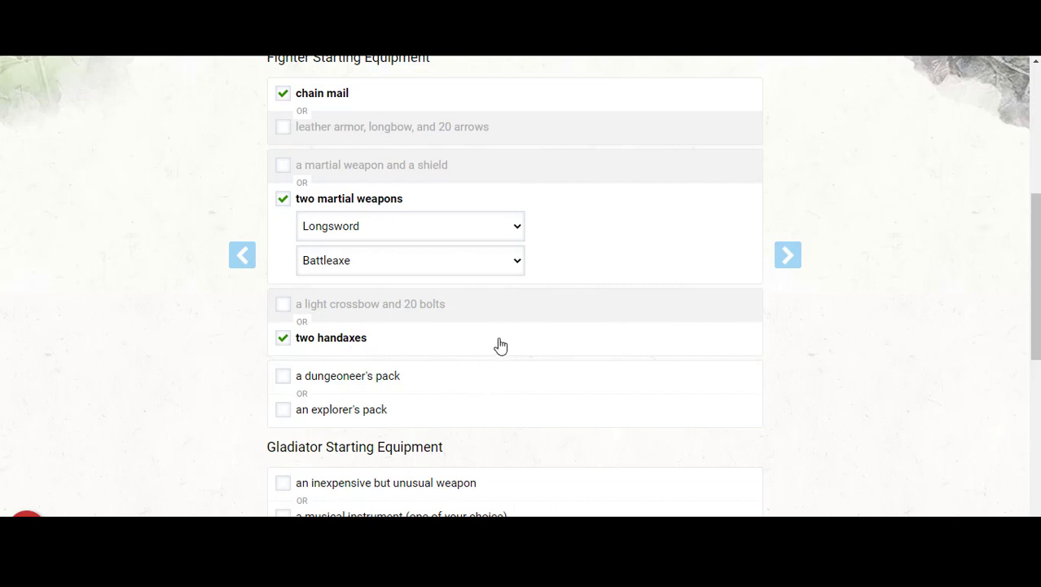
scroll(501, 342, "down", 1)
scroll(569, 246, "down", 1)
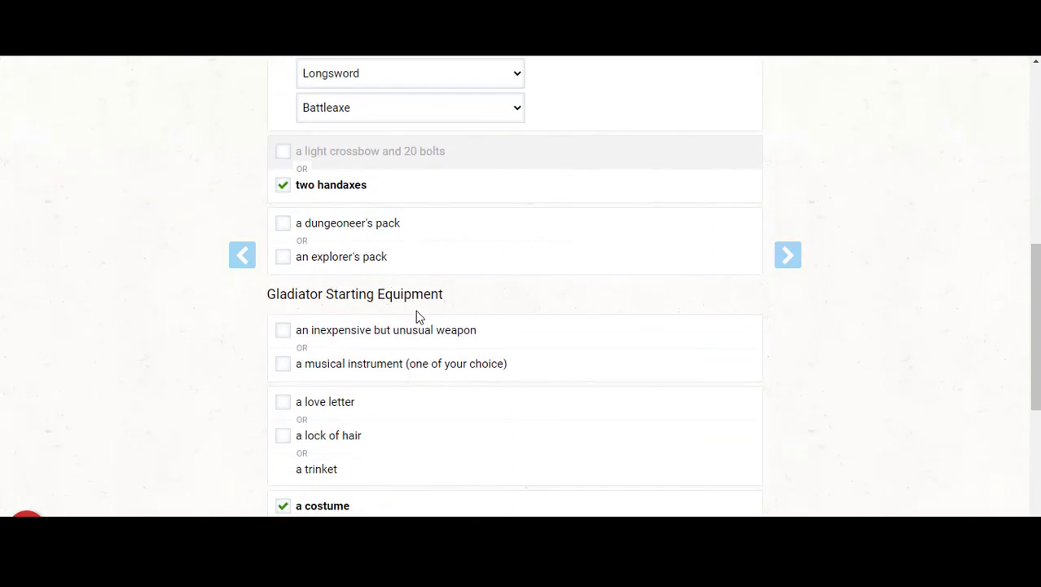
left_click(400, 235)
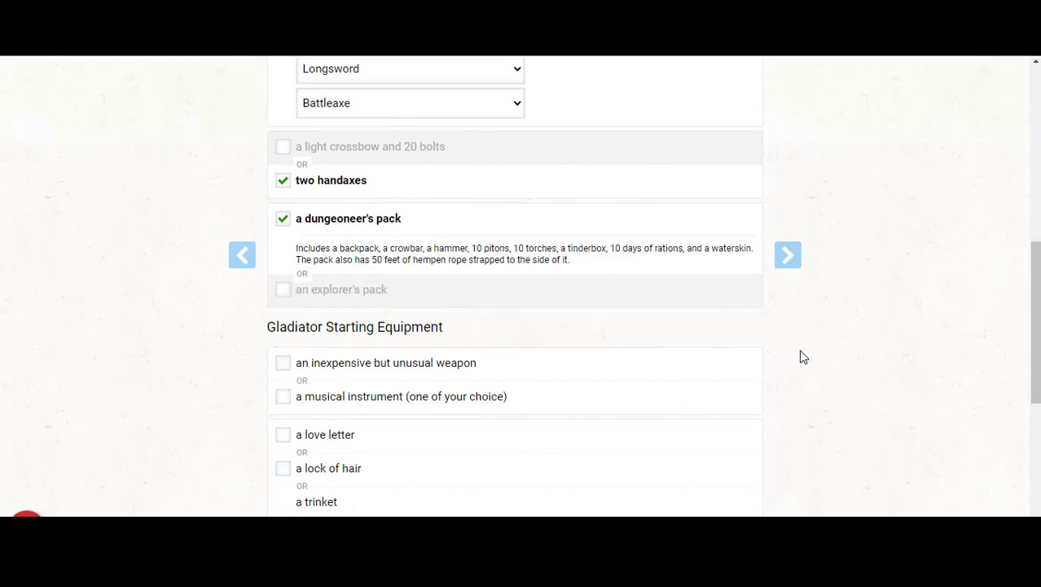
Step: Select a musical instrument in the Gladiator starting equipment and set it to Drum
scroll(798, 350, "down", 1)
scroll(640, 332, "down", 2)
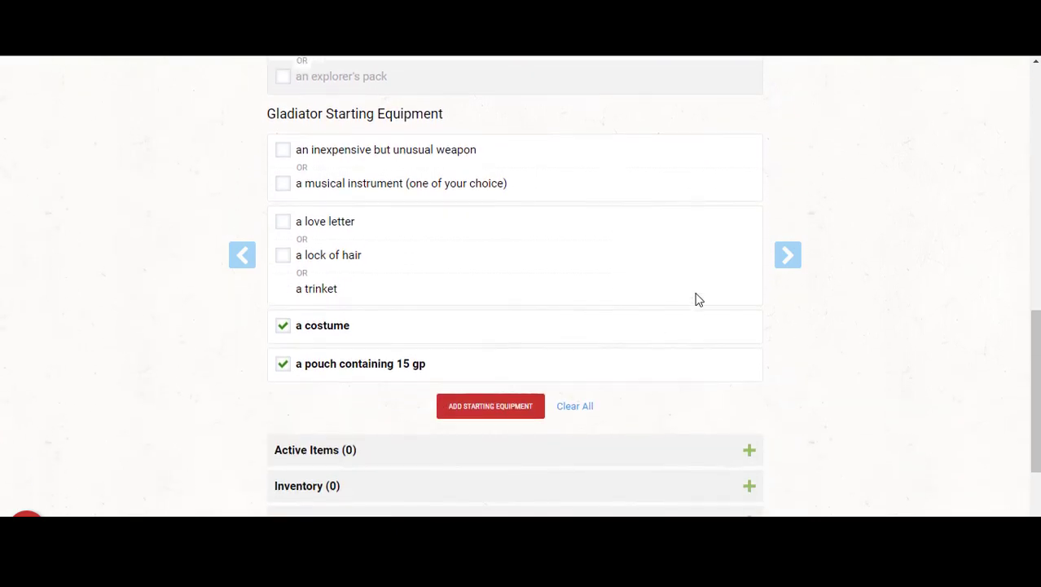
scroll(701, 296, "up", 3)
scroll(705, 293, "down", 1)
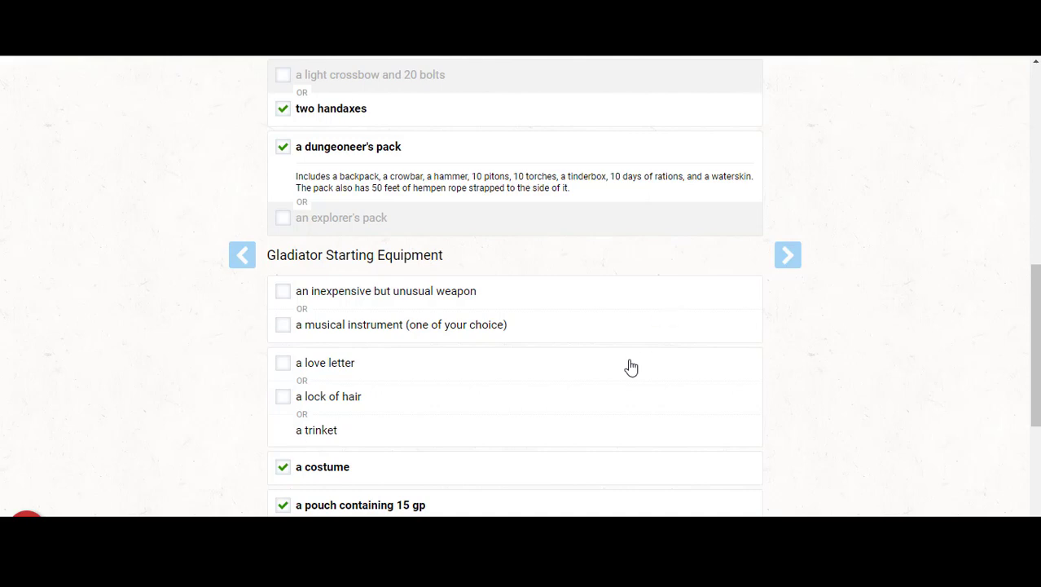
scroll(623, 342, "down", 1)
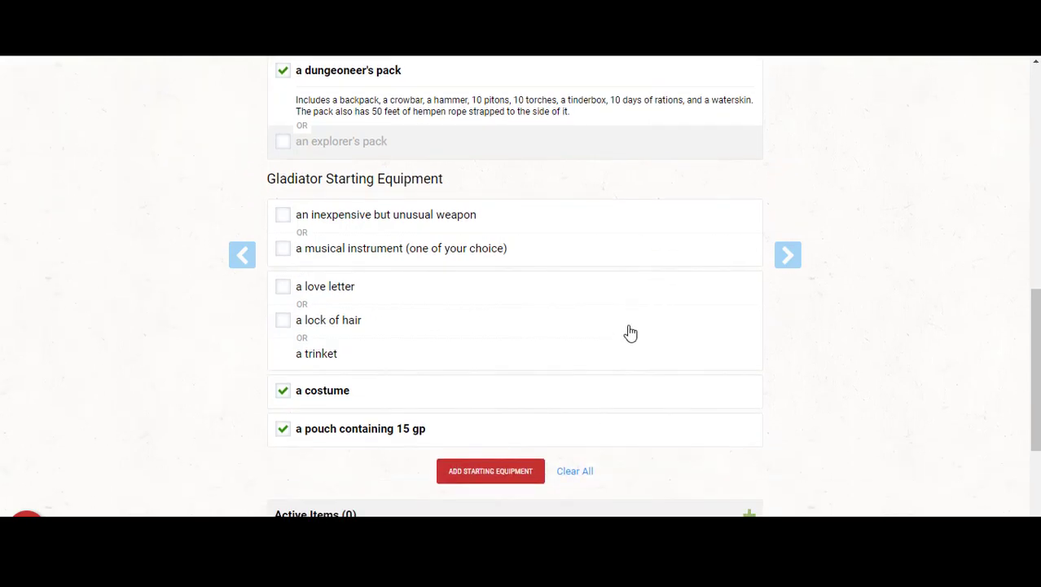
left_click(400, 259)
left_click(417, 277)
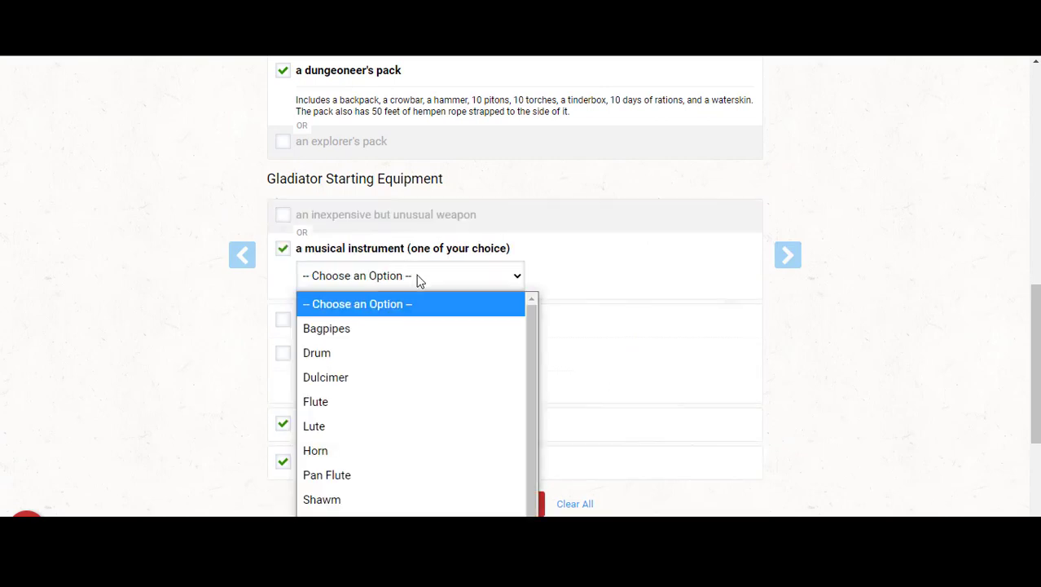
left_click(364, 353)
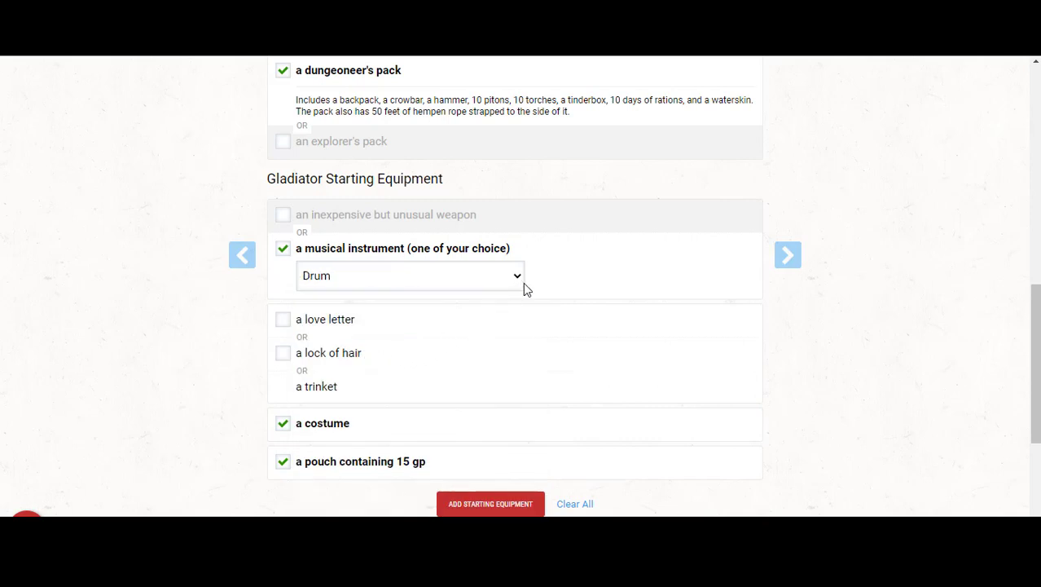
Step: Select a love letter in the Gladiator starting equipment and add all chosen starting equipment to the character
scroll(523, 282, "down", 1)
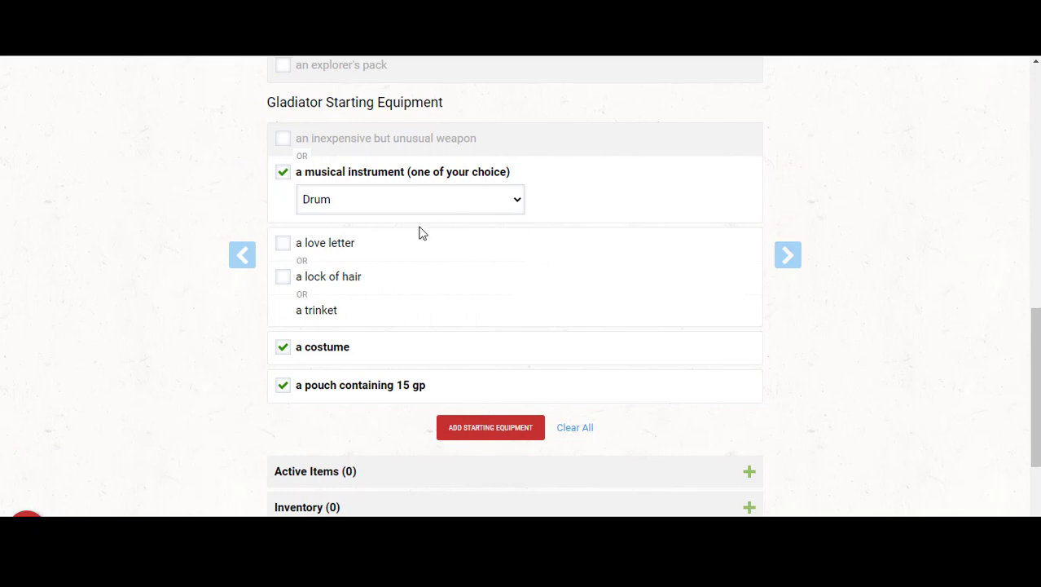
left_click(355, 242)
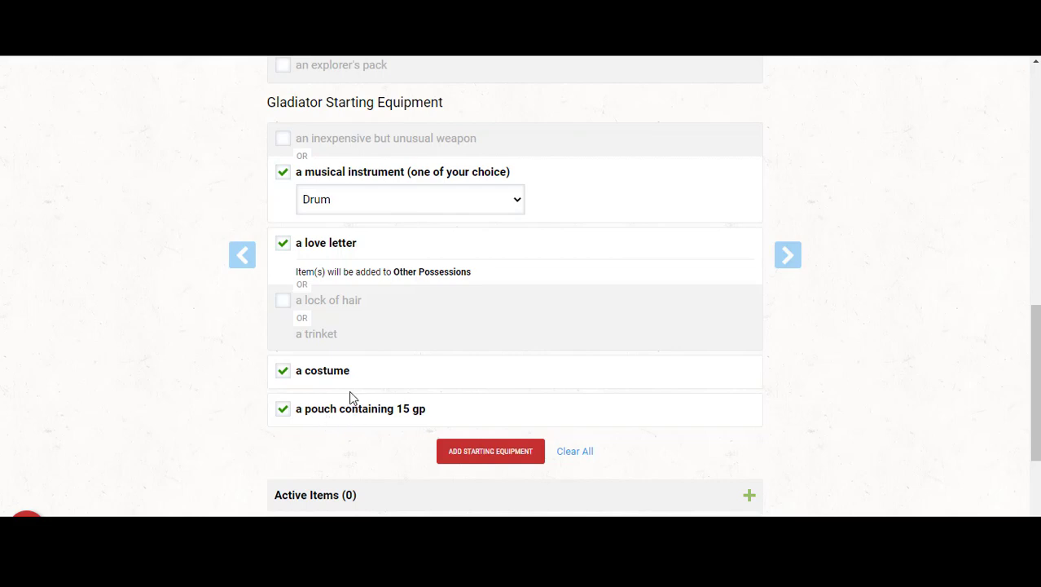
scroll(301, 392, "down", 1)
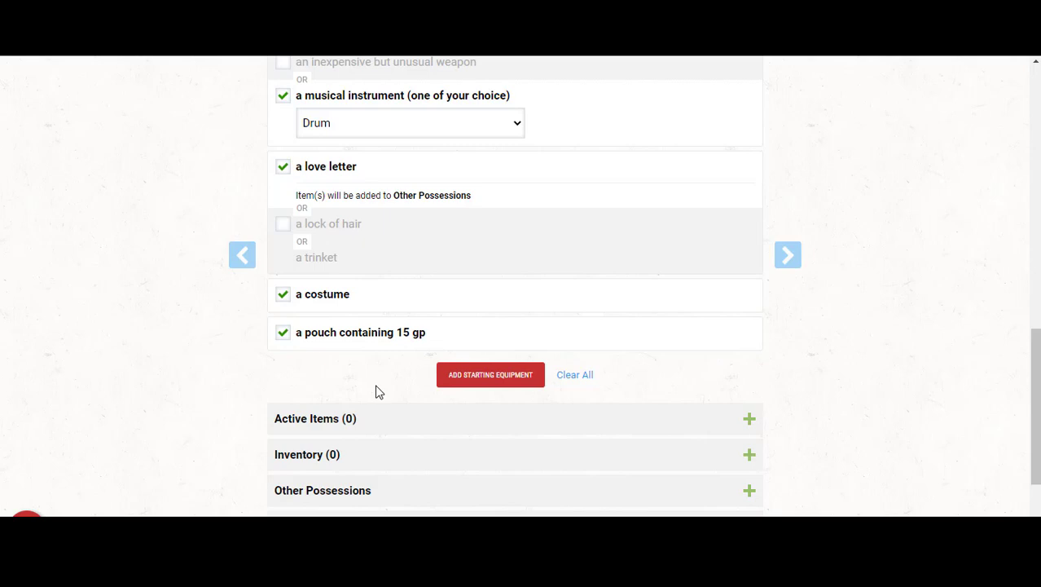
left_click(451, 382)
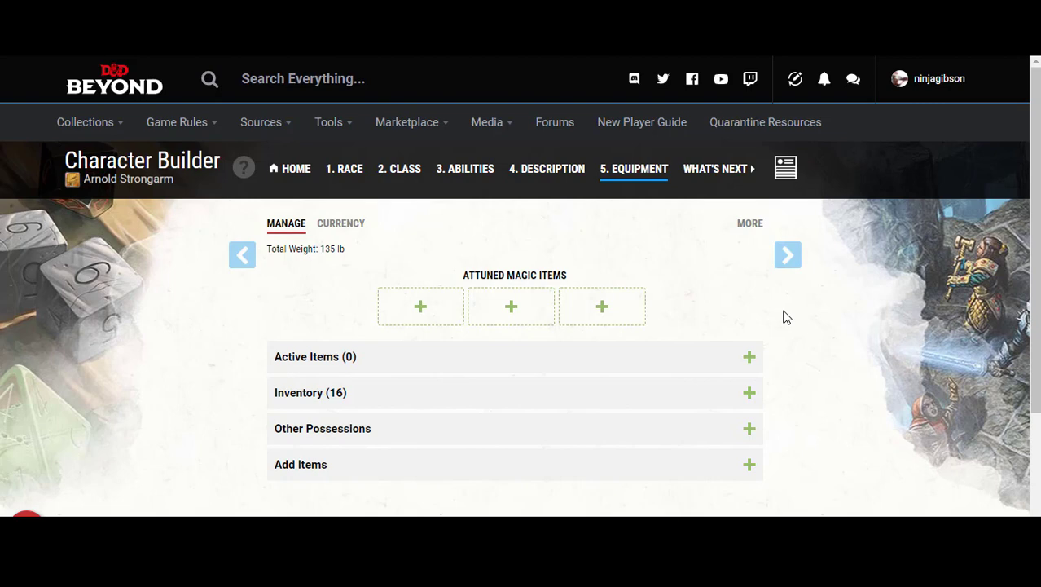
Step: Finish the equipment stage, go to the What's Next page and open the finished character's digital sheet to view its statistics
scroll(790, 337, "down", 1)
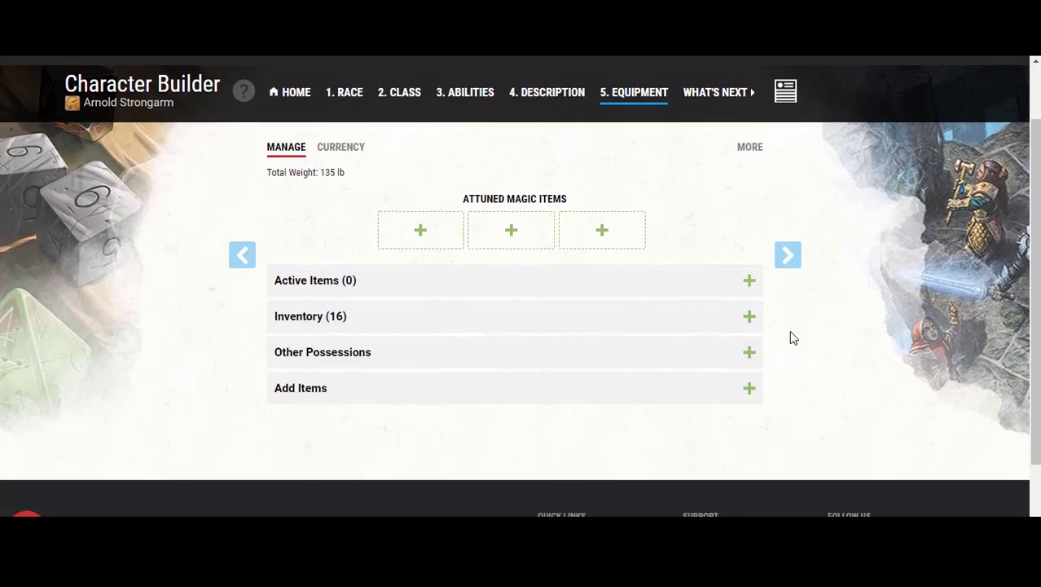
scroll(787, 320, "up", 1)
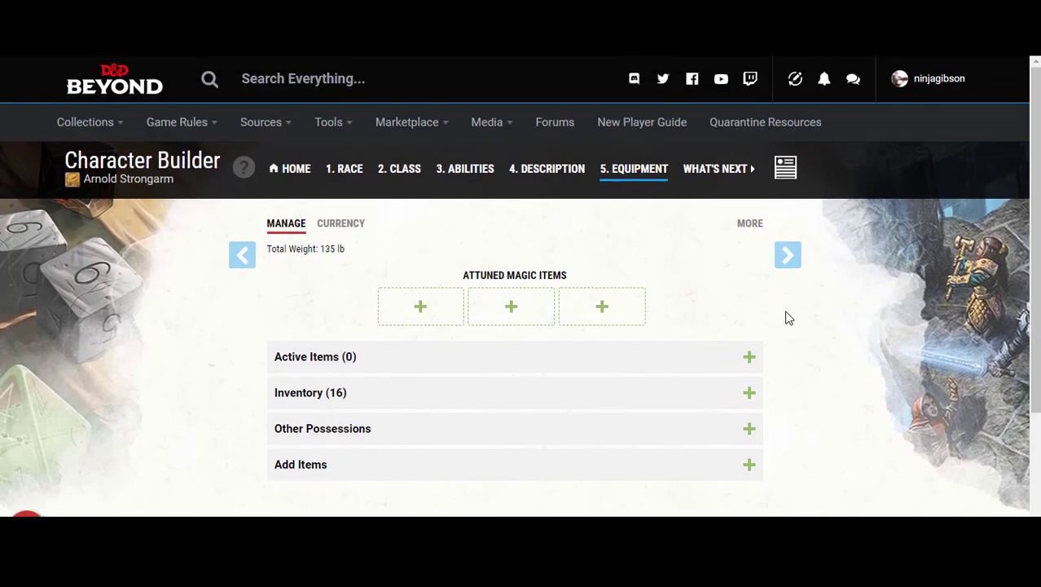
left_click(714, 172)
scroll(853, 343, "down", 2)
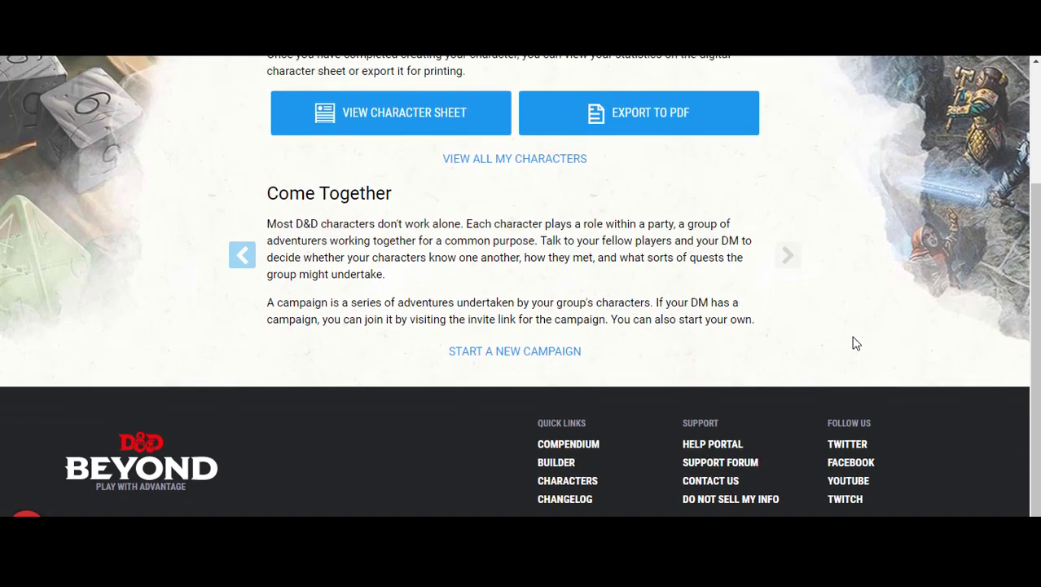
scroll(754, 314, "up", 2)
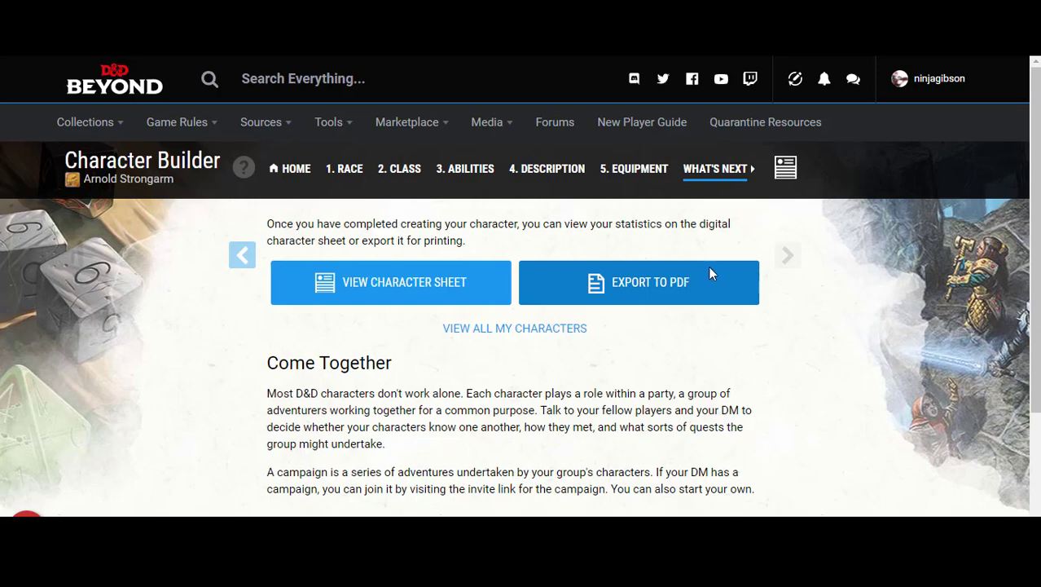
left_click(387, 299)
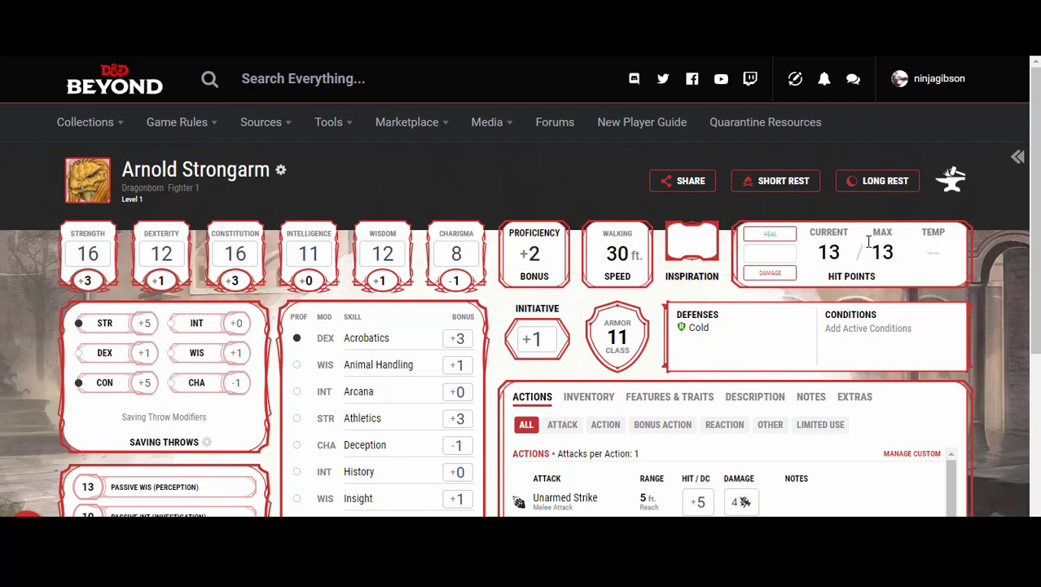
scroll(334, 358, "down", 4)
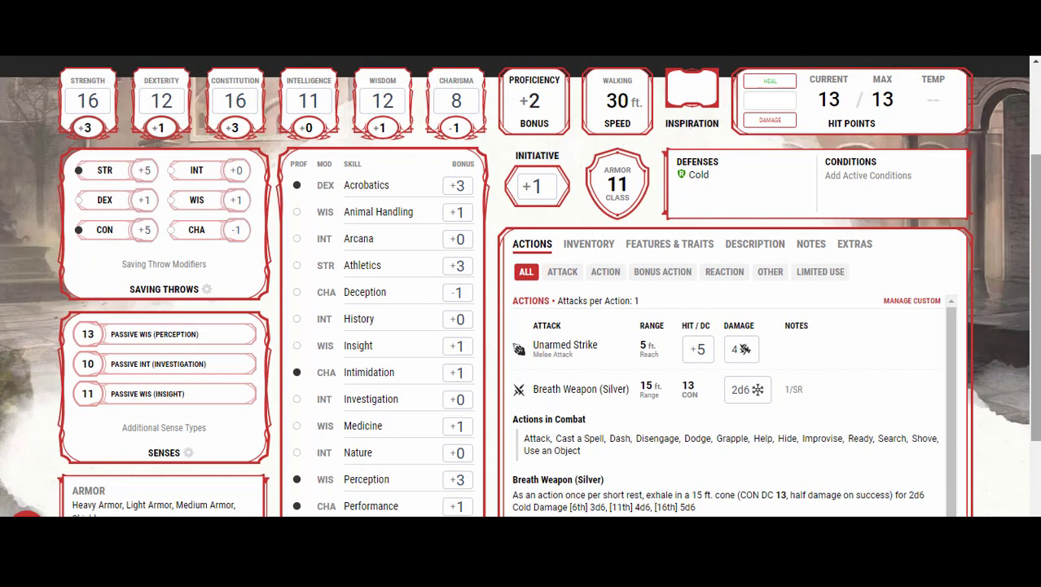
Step: Review the character's attack actions, filtering the list to actions and to bonus actions
scroll(438, 324, "up", 1)
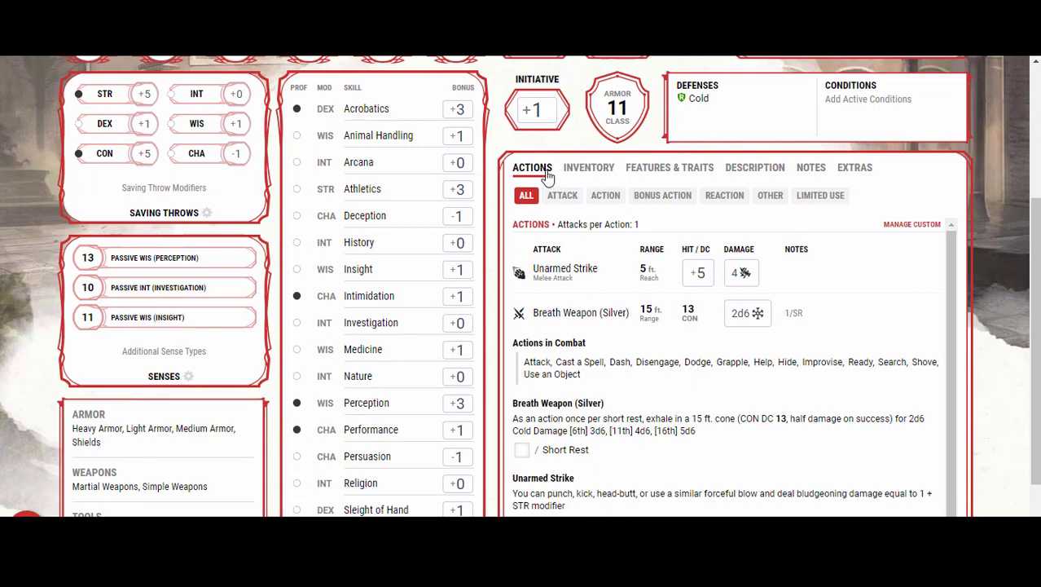
left_click(607, 199)
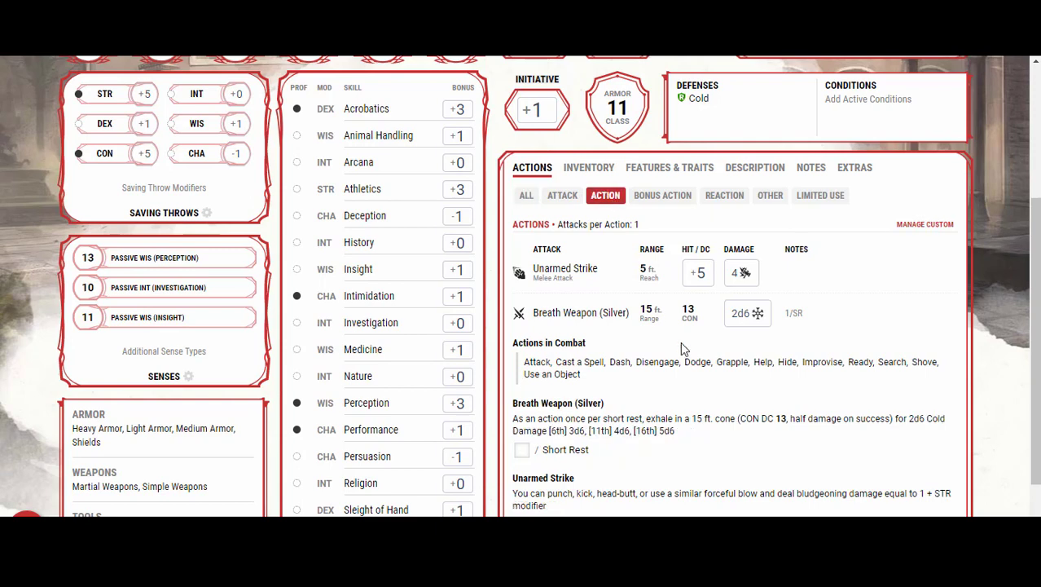
scroll(685, 299, "down", 1)
scroll(684, 298, "up", 1)
left_click(662, 201)
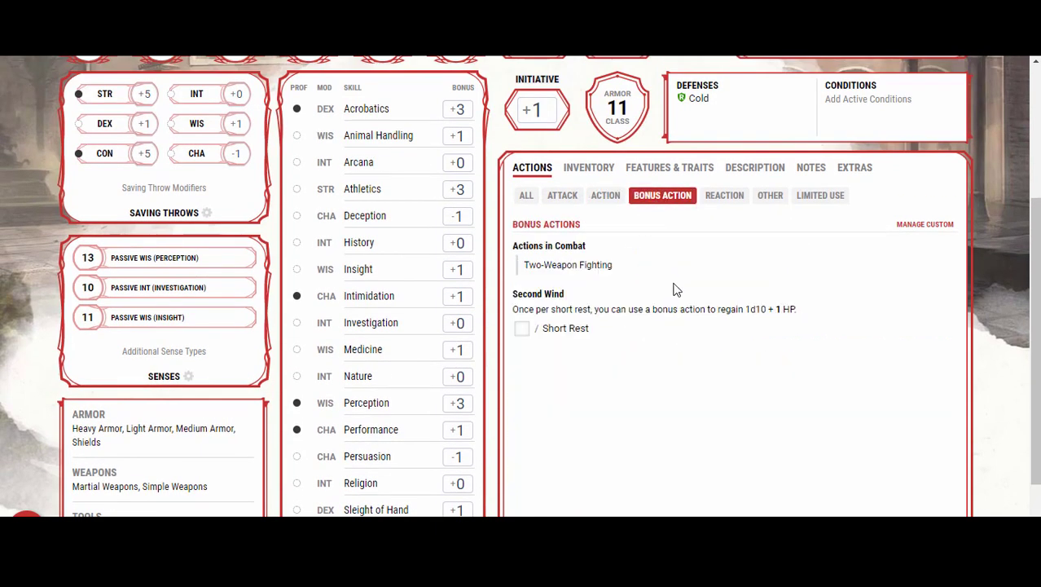
Step: Open the character's inventory and equip the chain mail and the battleaxe
left_click(580, 173)
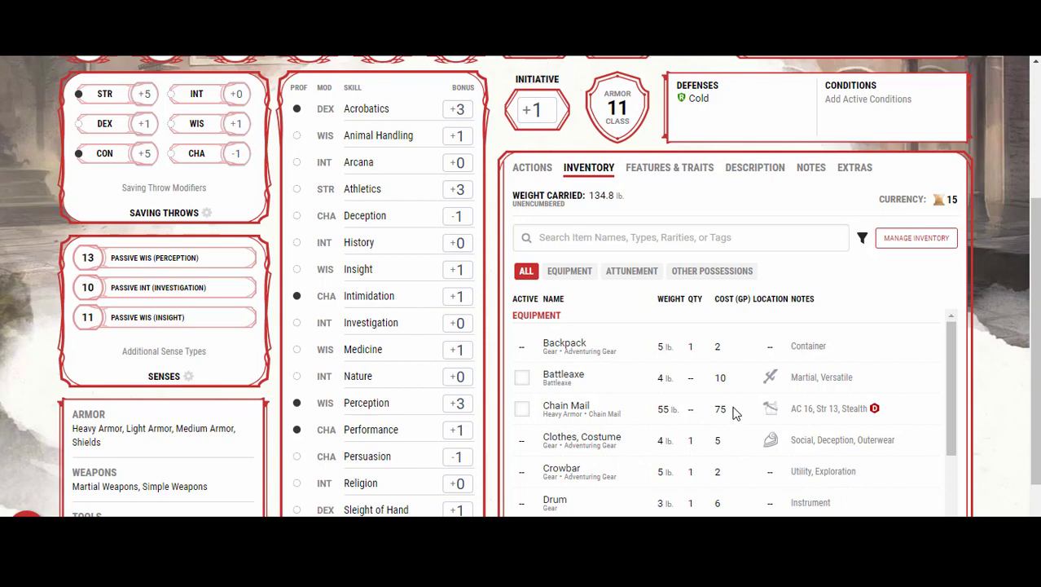
scroll(1002, 340, "down", 1)
scroll(1002, 340, "down", 2)
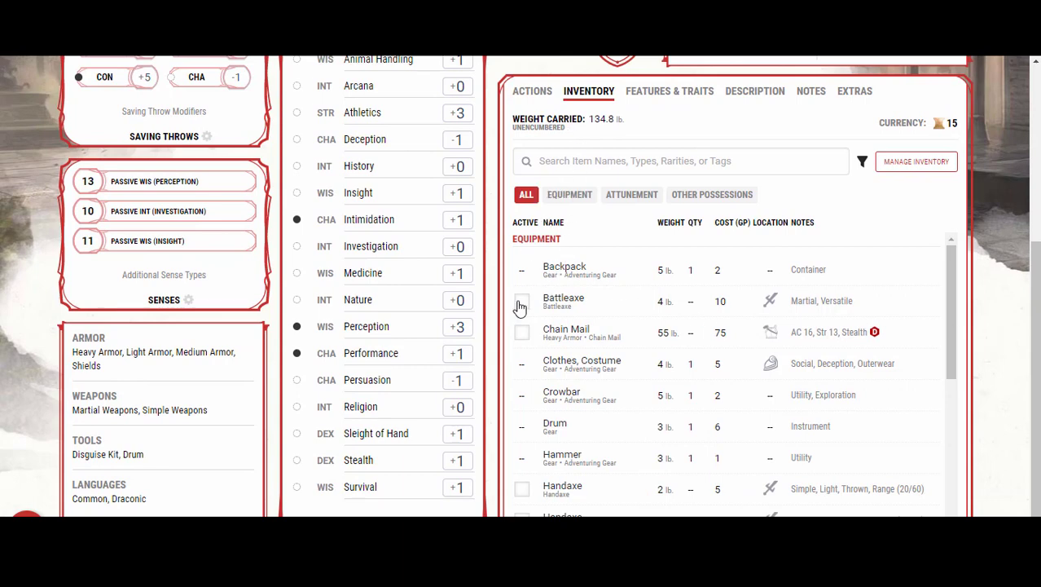
left_click(522, 333)
left_click(522, 303)
scroll(529, 306, "down", 2)
scroll(527, 282, "up", 1)
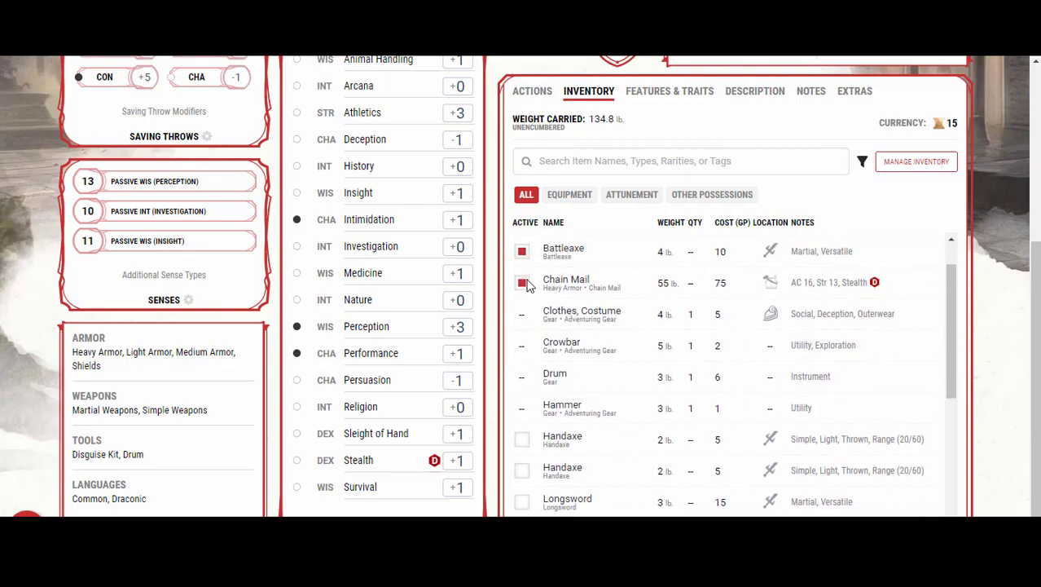
Step: Equip both handaxes in the character's inventory
scroll(527, 293, "up", 1)
scroll(523, 379, "down", 2)
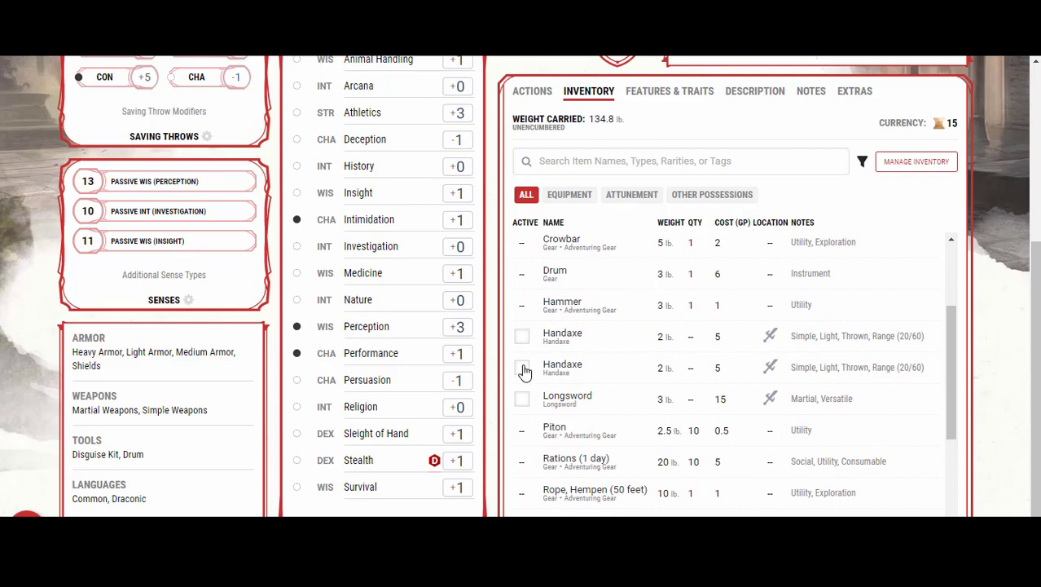
left_click(522, 368)
left_click(522, 337)
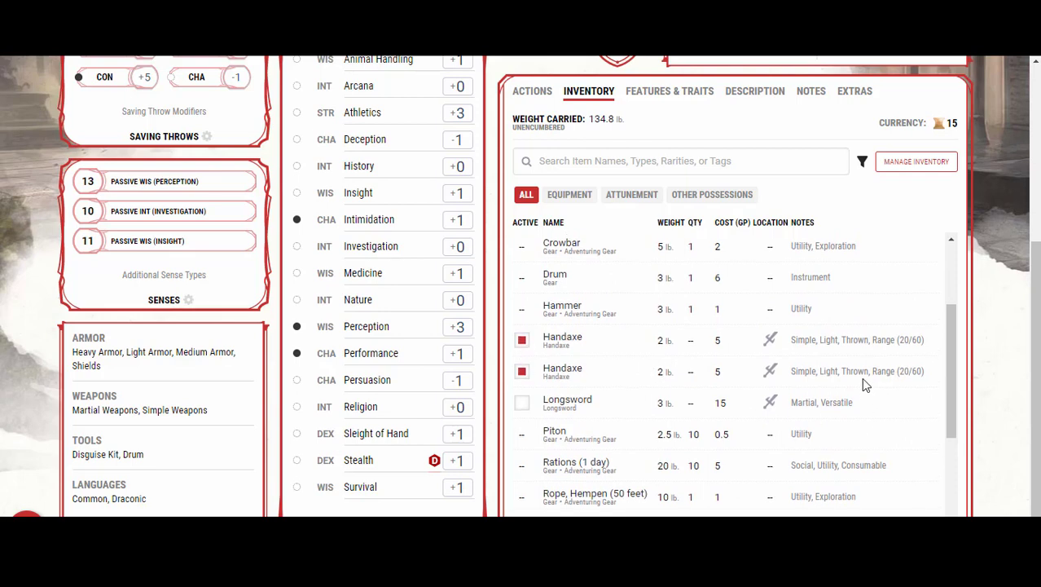
Step: Return to the character's actions, roll to hit with the battleaxe and clear the roll result
scroll(861, 384, "up", 2)
left_click(532, 91)
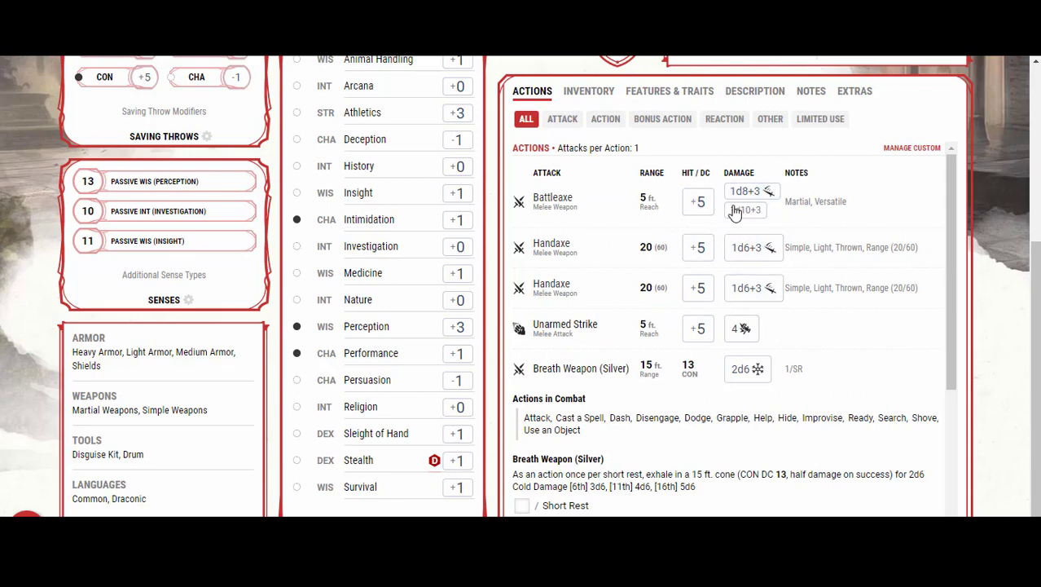
left_click(704, 204)
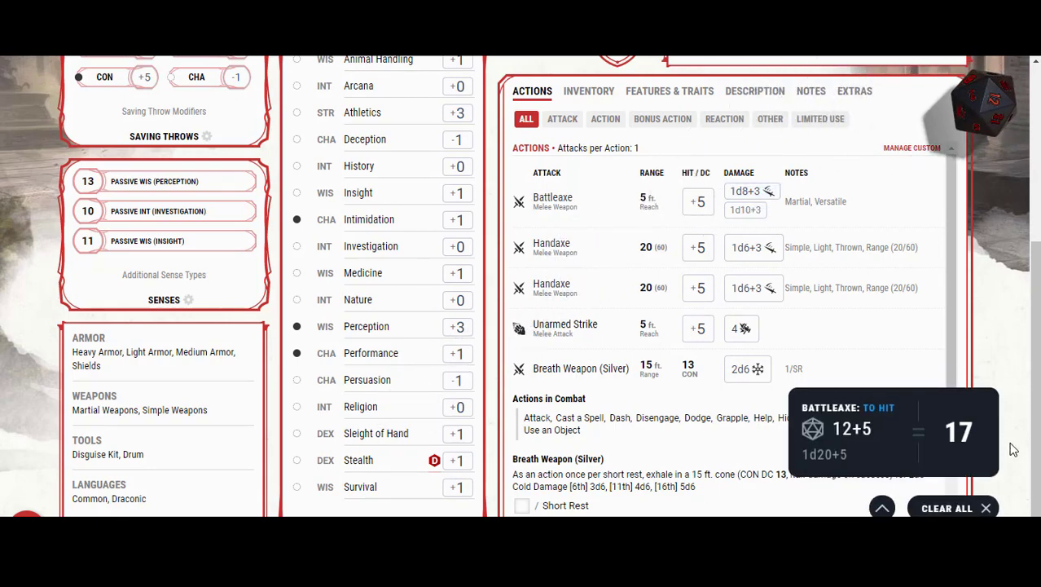
left_click(964, 508)
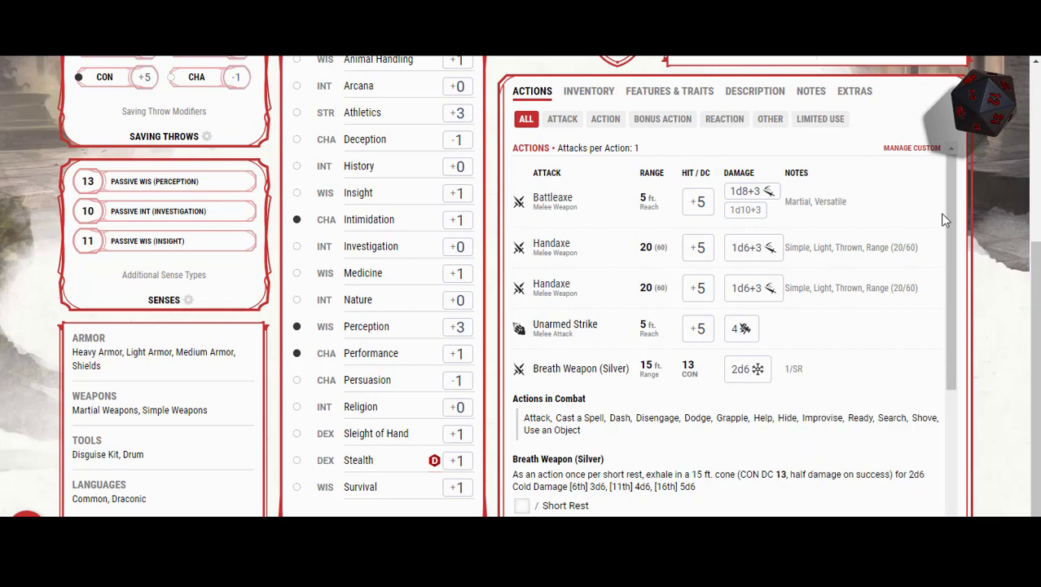
Step: Review the character's features and traits, description, notes and extras sections one after another
left_click(662, 92)
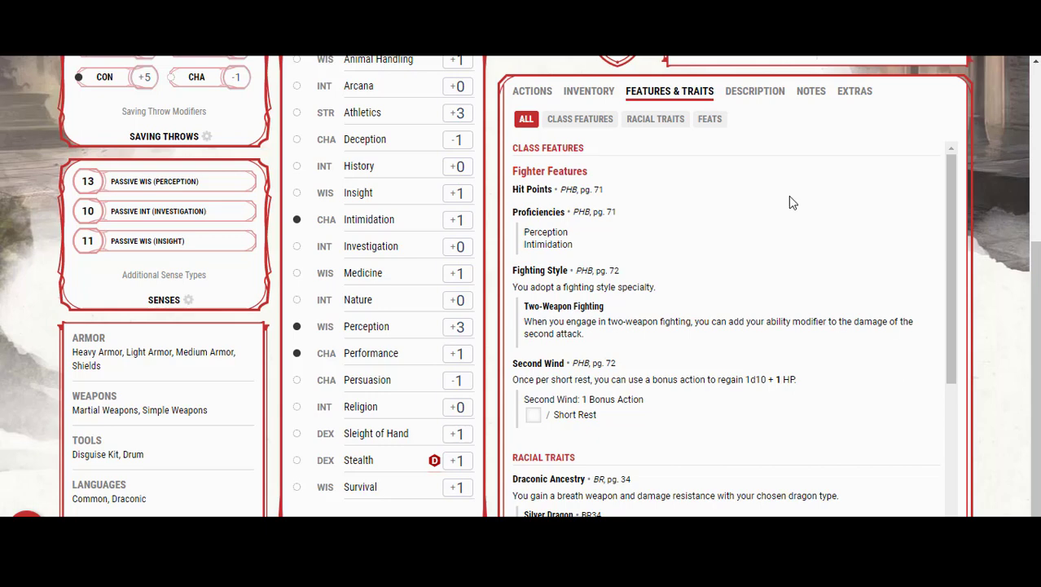
left_click(758, 95)
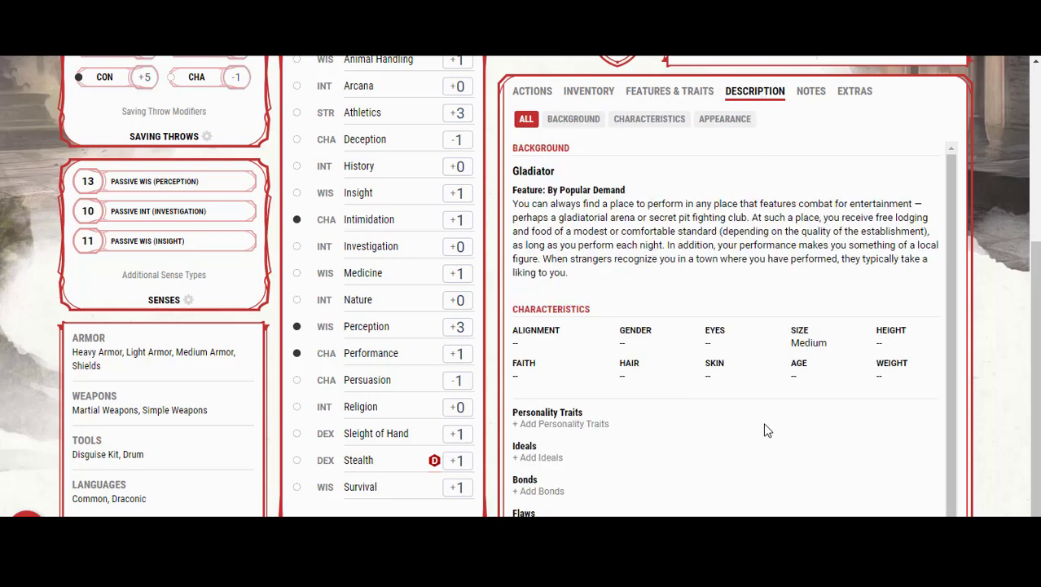
scroll(652, 430, "down", 1)
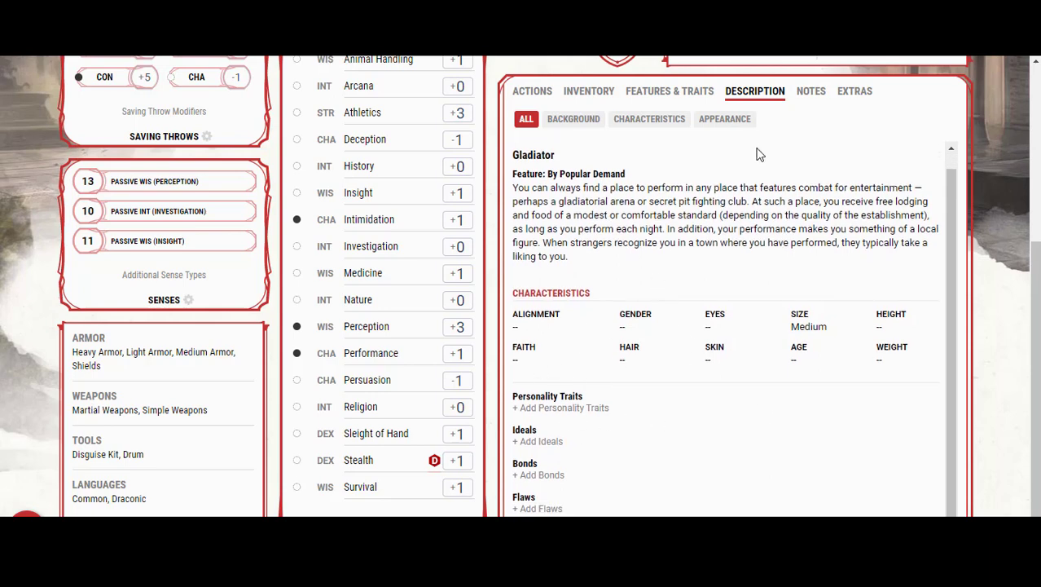
left_click(811, 92)
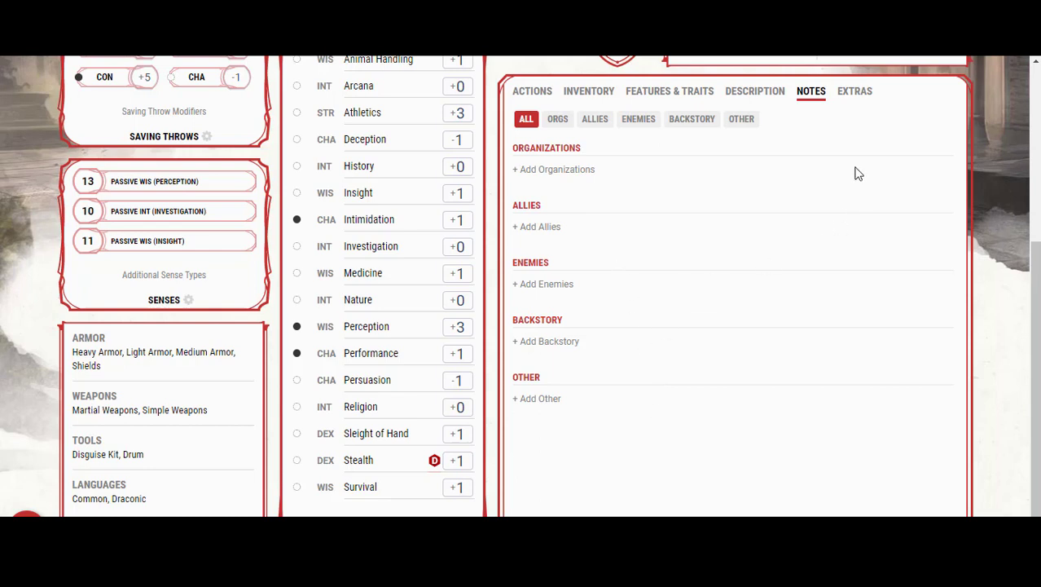
left_click(845, 101)
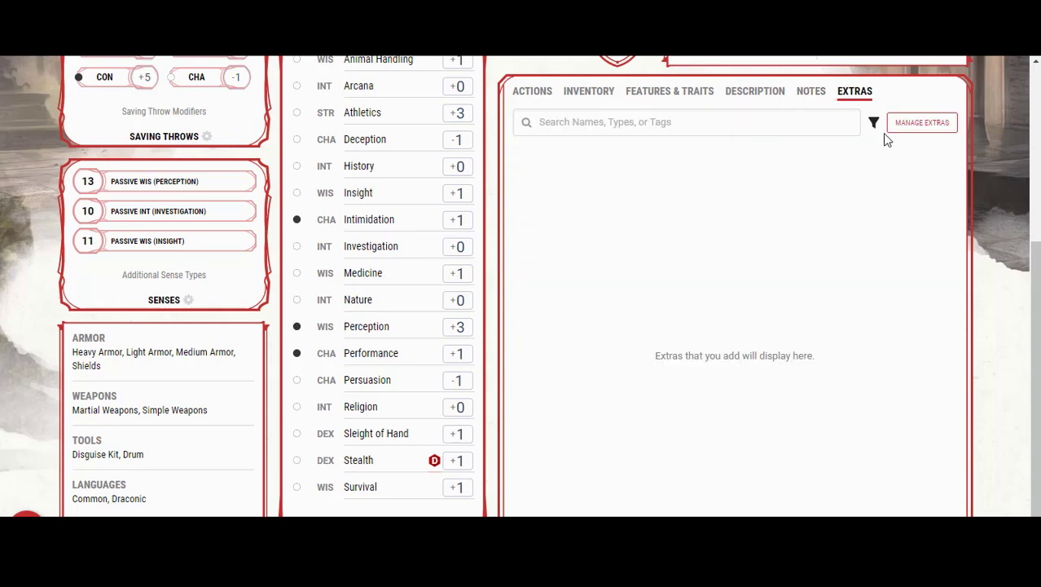
Step: Open the extras manager, look through the categories of extras that can be added, and close it without choosing one
left_click(920, 124)
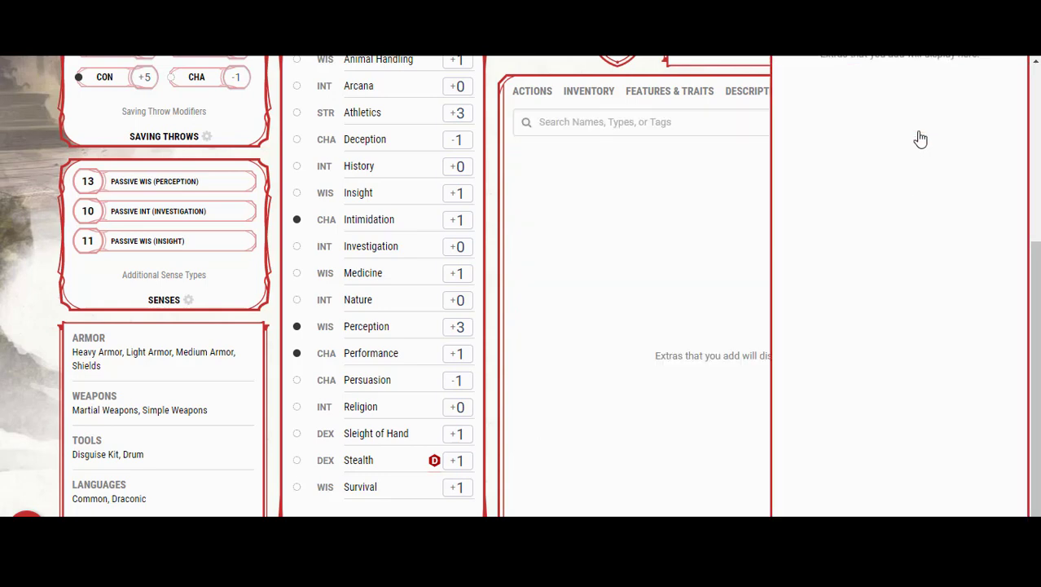
scroll(757, 245, "up", 2)
scroll(819, 159, "up", 1)
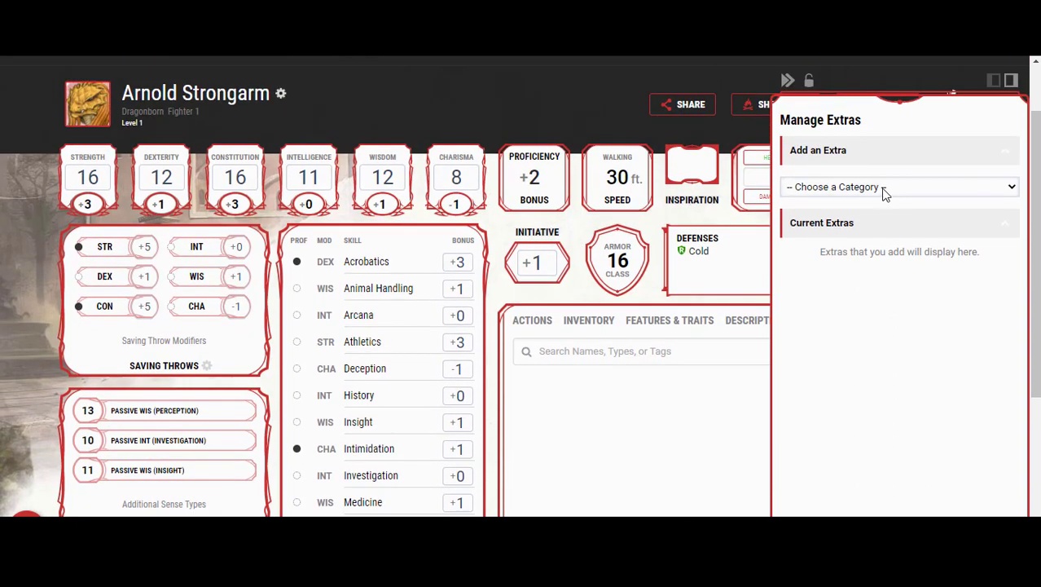
left_click(886, 188)
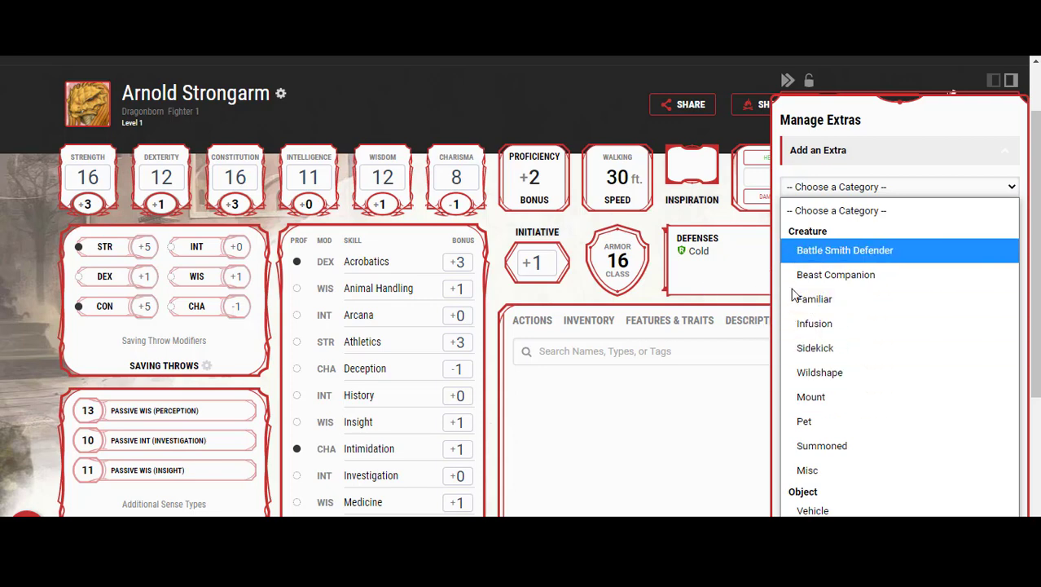
left_click(712, 414)
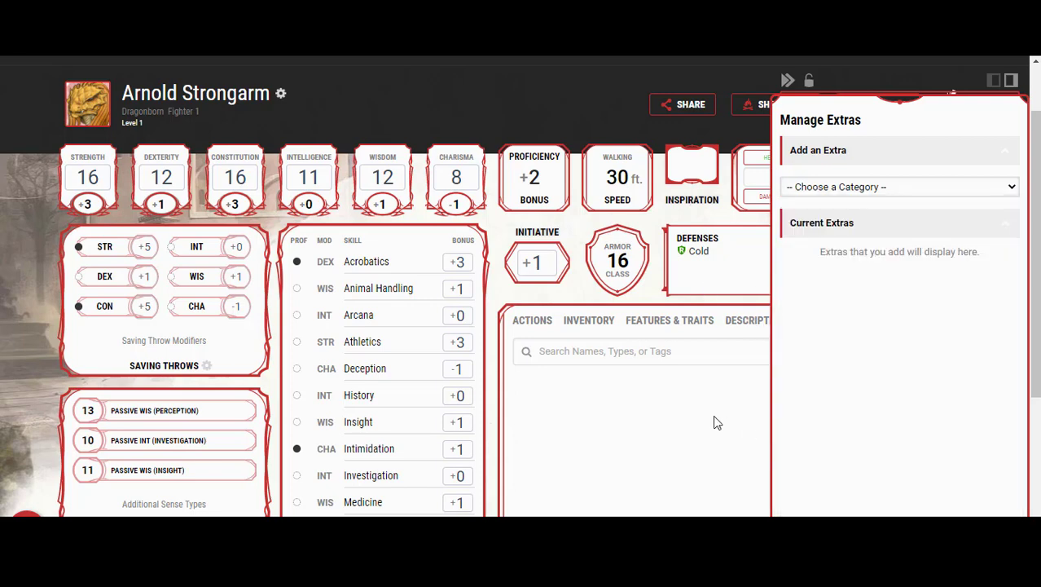
left_click(707, 430)
Step: Show the character's actions again and look over the complete sheet from the ability scores to the weapon attacks
left_click(535, 325)
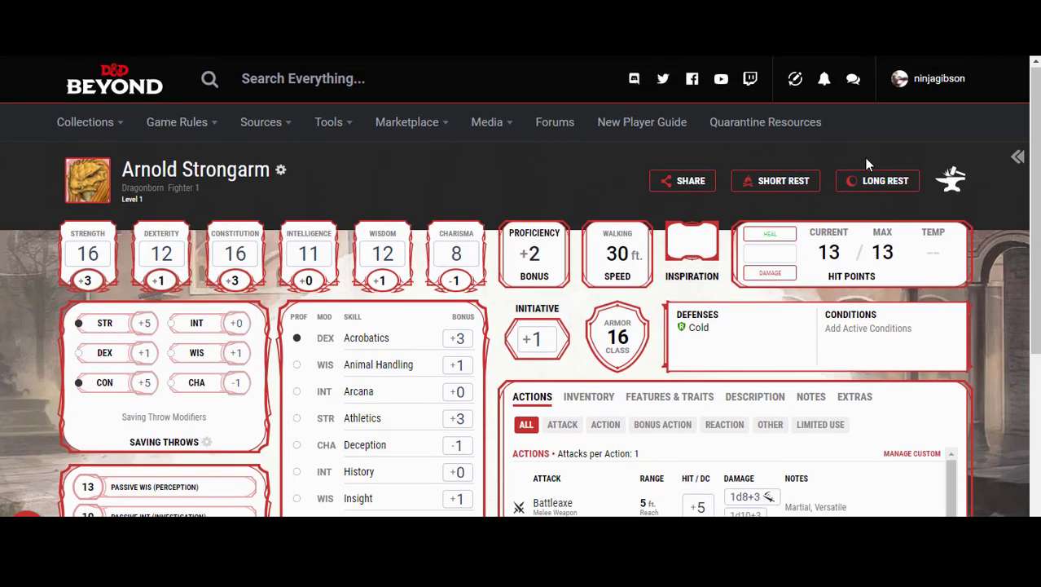
scroll(866, 171, "up", 1)
scroll(852, 186, "down", 4)
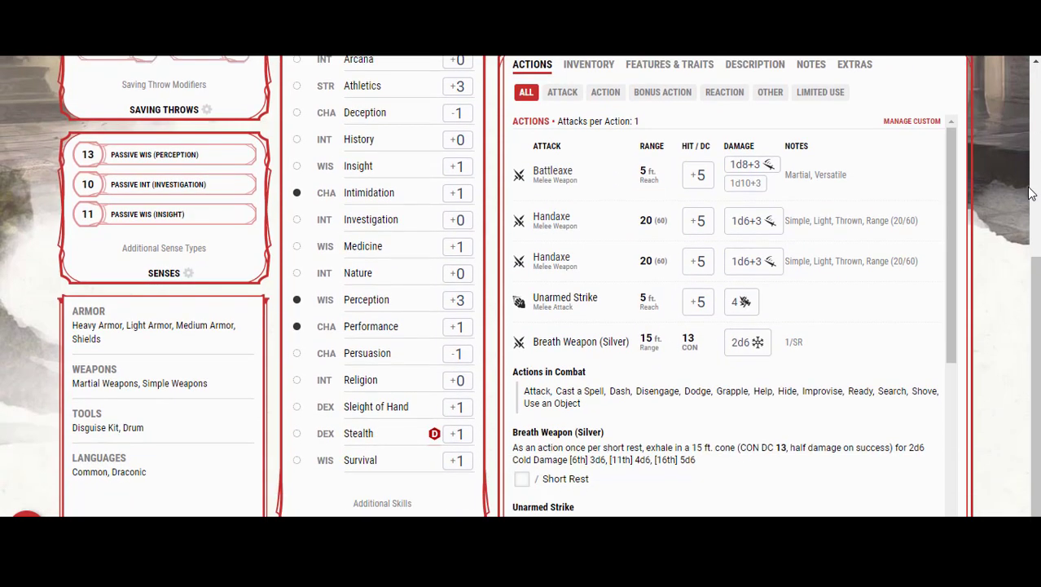
scroll(1030, 192, "up", 4)
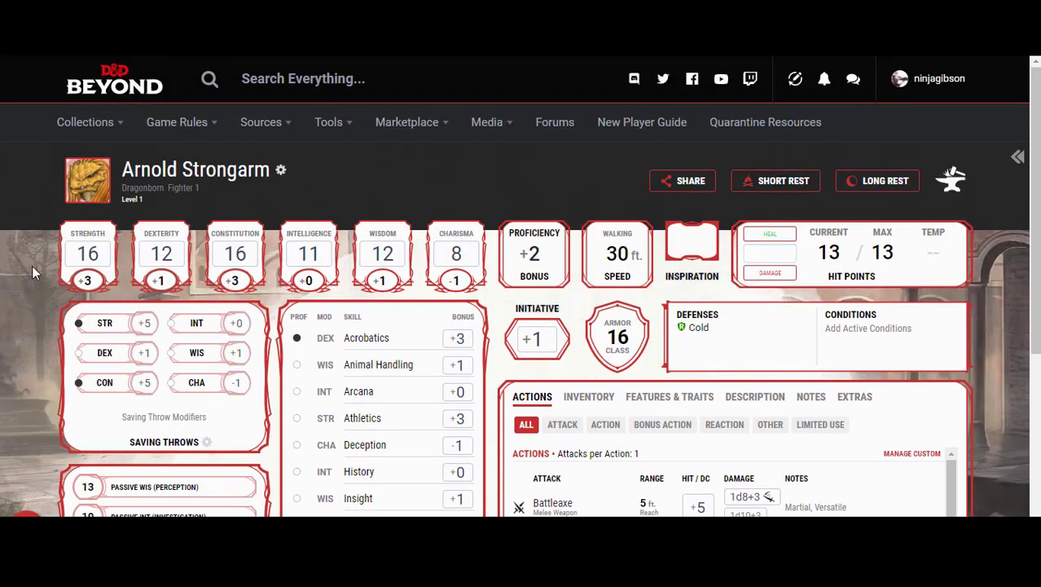
left_click(26, 513)
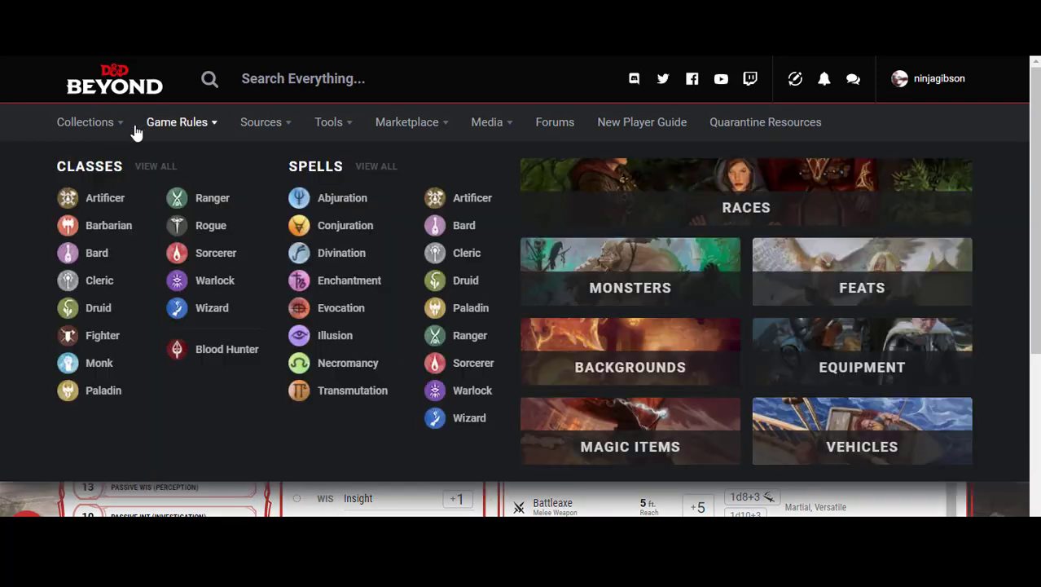
Step: Open the My Characters collection in a new browser tab and check the character slots line
mouse_move(104, 132)
right_click(122, 204)
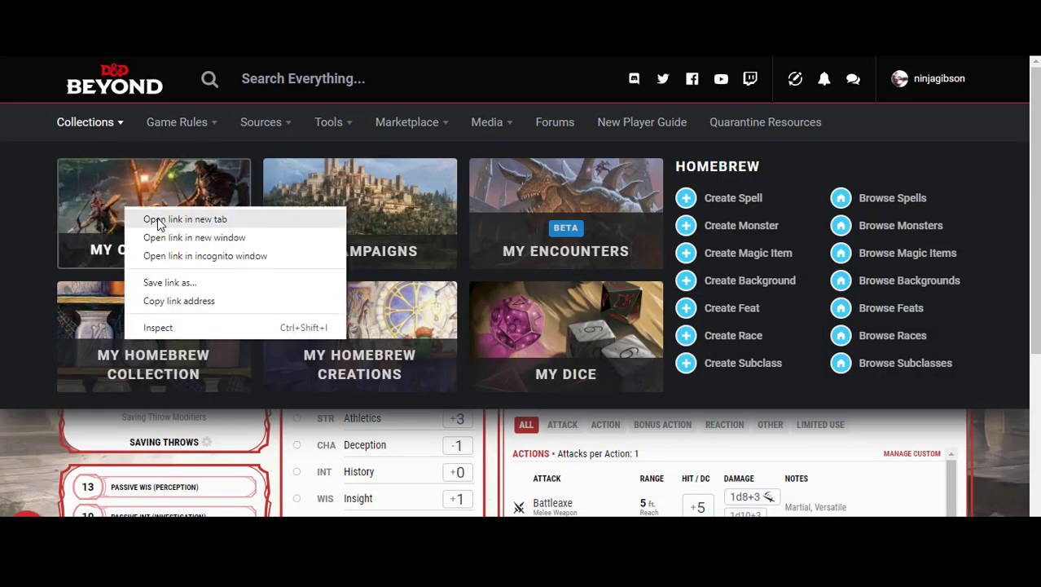
left_click(160, 219)
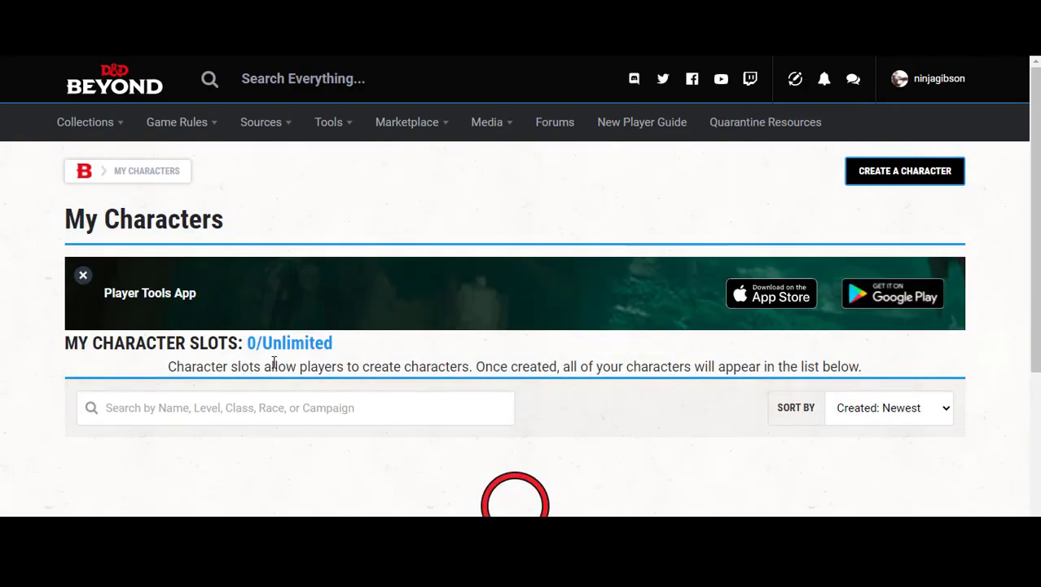
left_click_drag(253, 346, 392, 369)
left_click(391, 369)
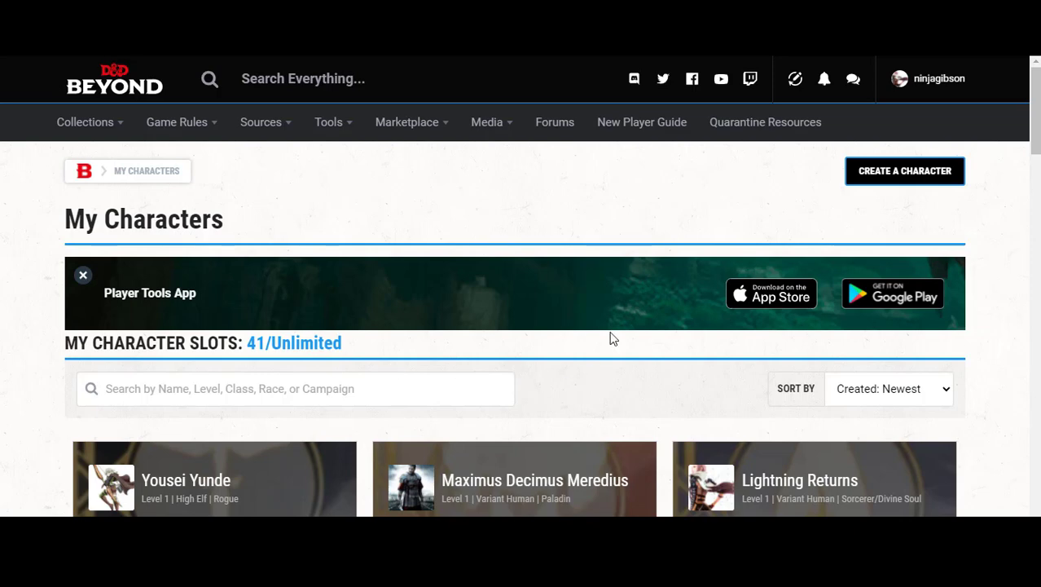